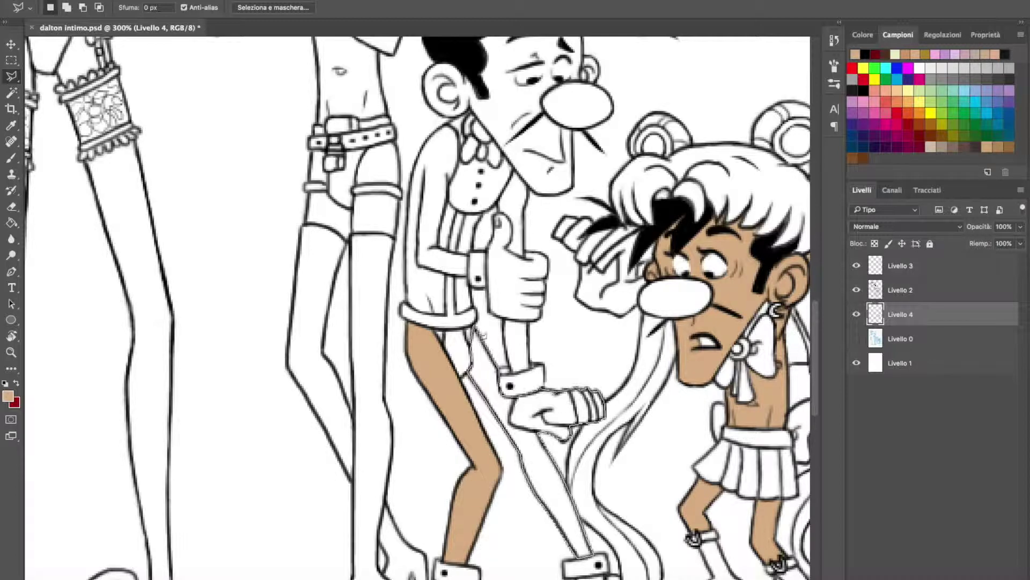
Step: Fill the face, neck, hands, arms and torso of the bow-tied third character with the tan skin tone
scroll(587, 101, "up", 3)
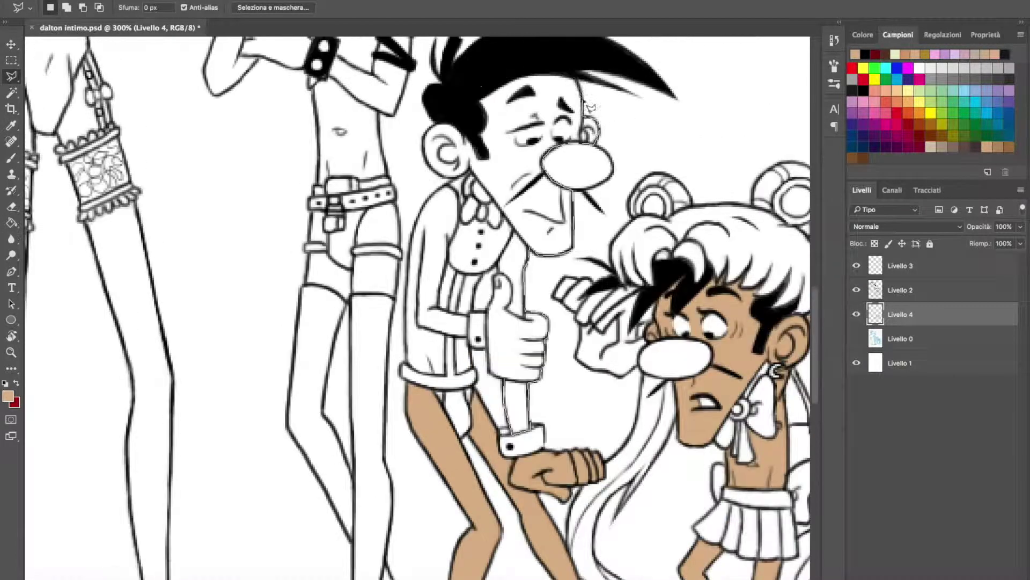
left_click(448, 196)
key("alt+BackSpace")
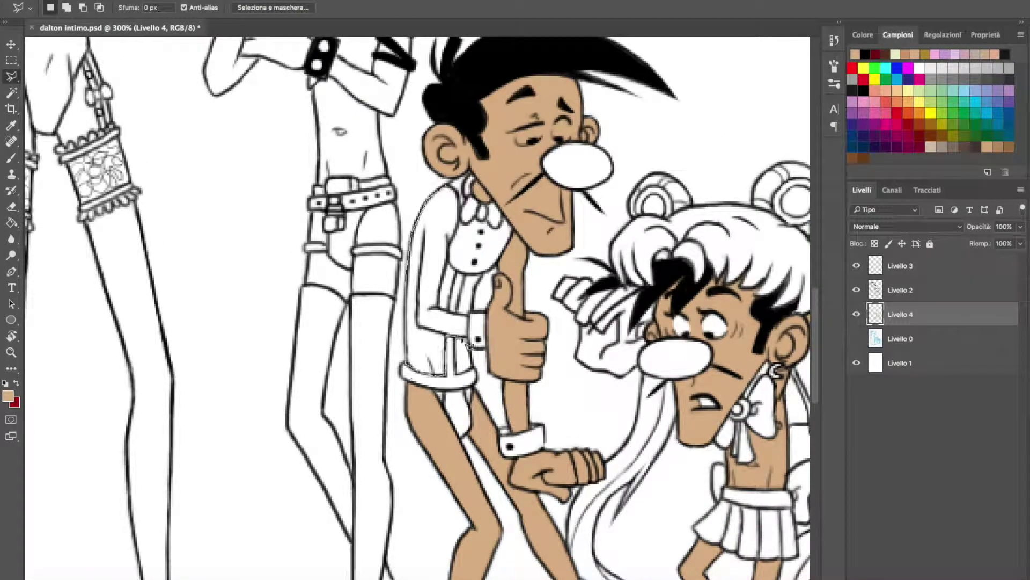
left_click(462, 318)
key("alt+BackSpace")
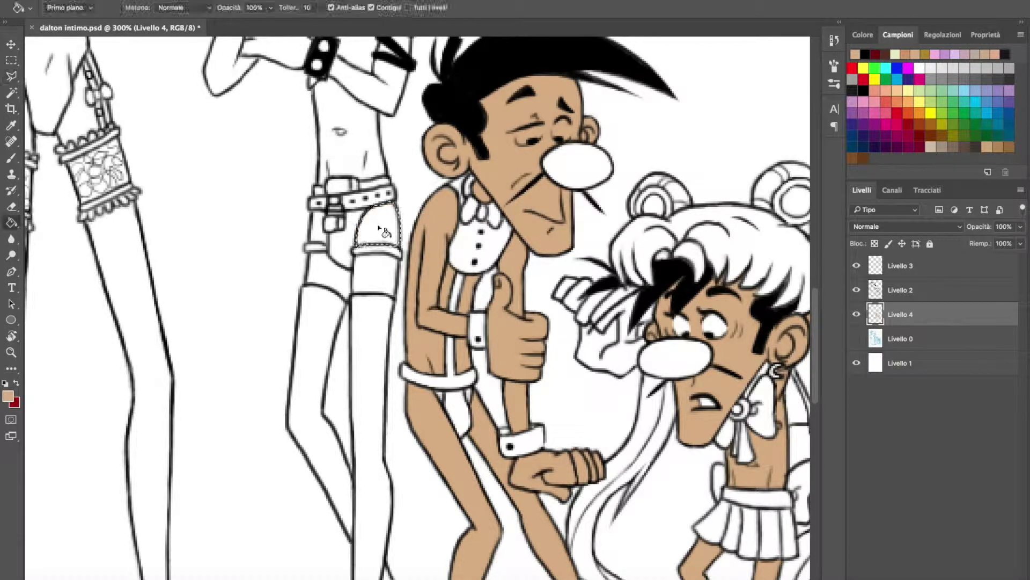
Step: Fill the belted second character's bare thighs and hip with the tan skin tone
left_click(378, 228)
key("alt+BackSpace")
left_click(375, 252)
key("alt+BackSpace")
left_click(312, 257)
key("alt+BackSpace")
Step: Fill the second character's outlined torso and bent arm with the tan skin tone
scroll(321, 248, "up", 8)
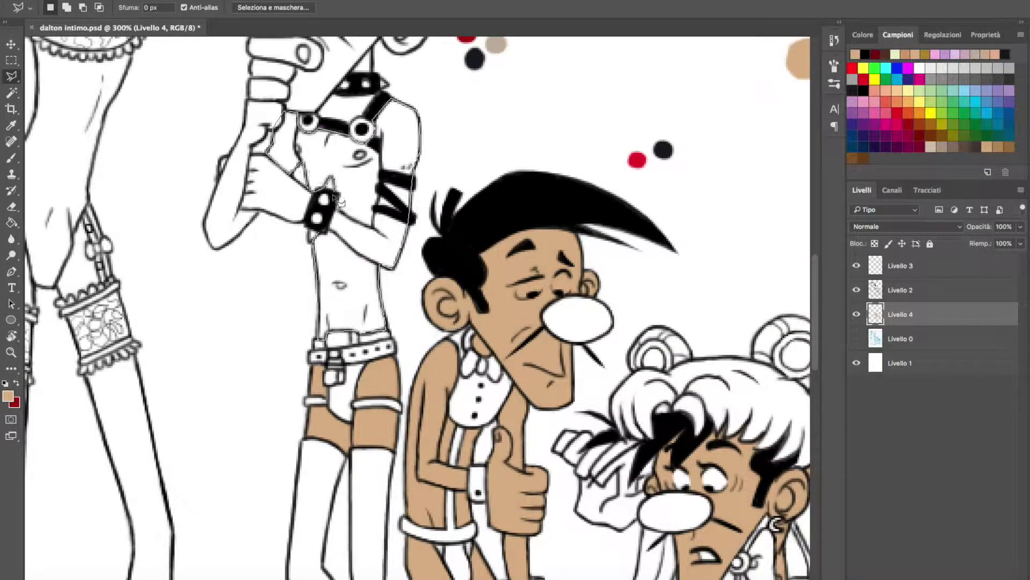
left_click(256, 148)
key("alt+BackSpace")
Step: Fill the second character's hands, forearms and face with the tan skin tone and erase the excess between the arms
scroll(256, 71, "up", 6)
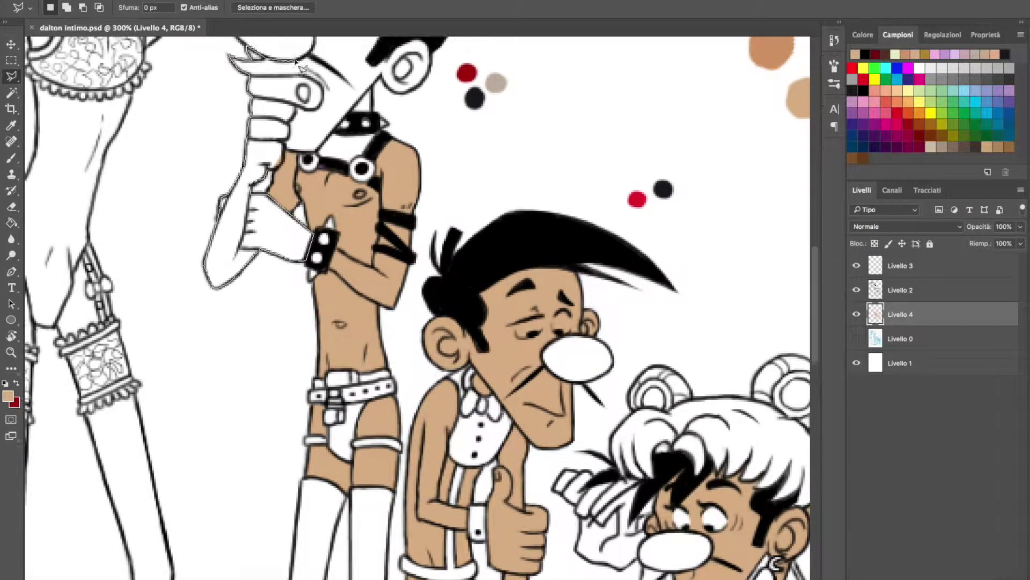
left_click(314, 58)
left_click(400, 75)
left_click(430, 123)
left_click(356, 217)
key("alt+BackSpace")
key("e")
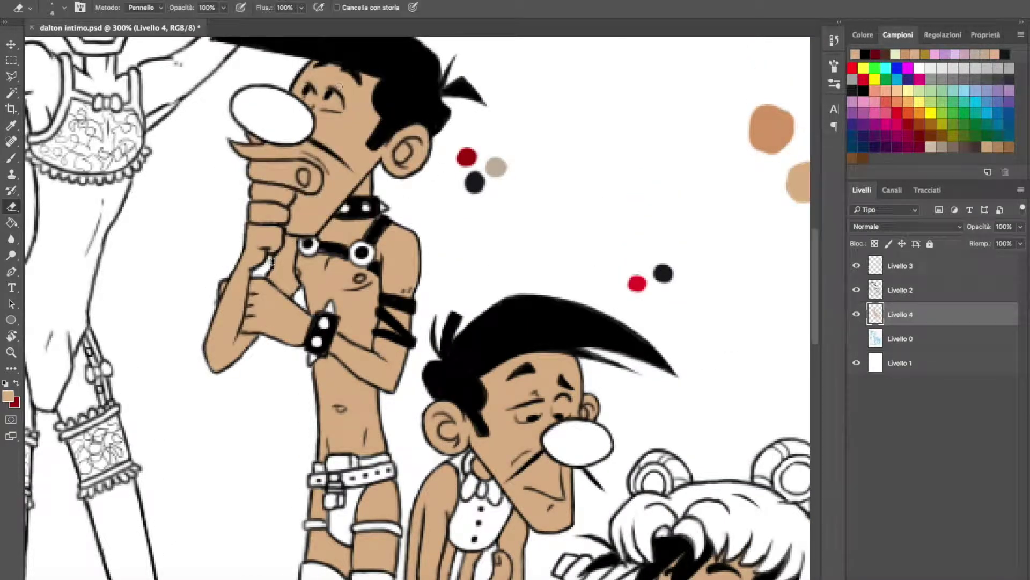
double_click(10, 352)
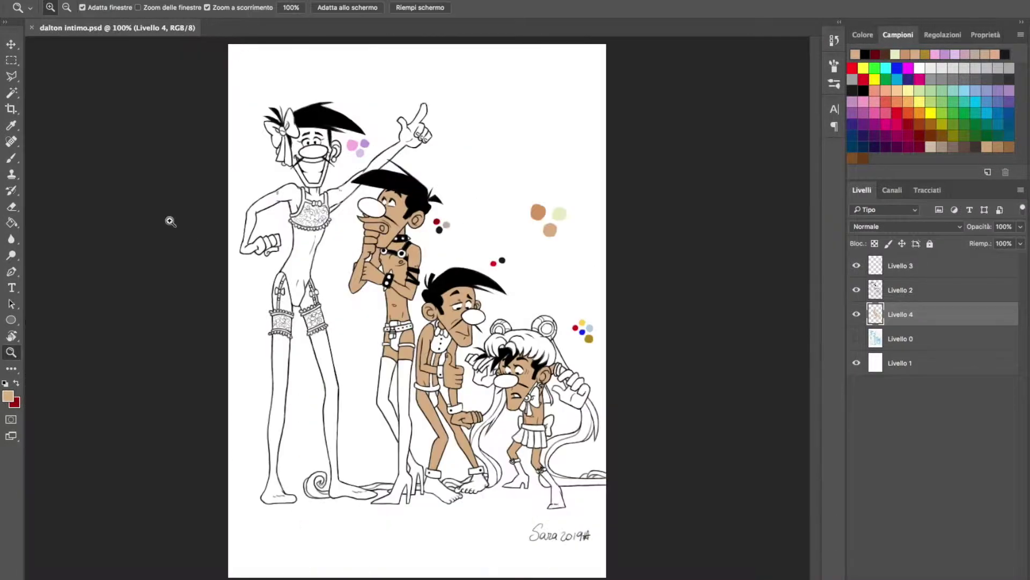
Step: Fill both thighs of the tallest character around the garters, above the lace stockings, with the tan skin tone
left_click(245, 301)
left_click(246, 301)
key("l")
left_click(382, 189)
left_click(348, 336)
left_click(429, 343)
key("alt+BackSpace")
left_click(500, 214)
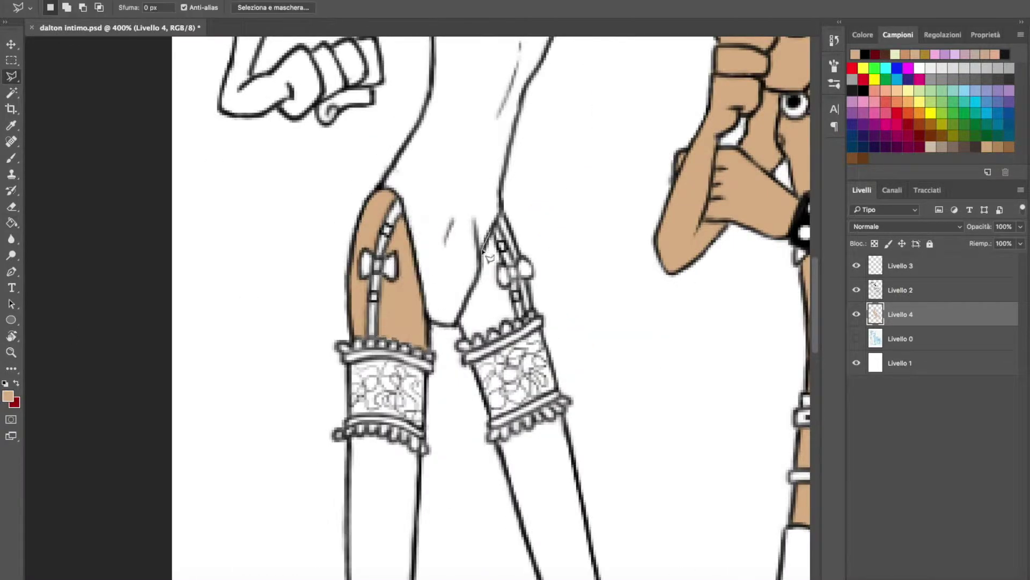
double_click(526, 262)
key("alt+BackSpace")
Step: Outline the tallest character's bent arm and fist and fill them with the tan skin tone
scroll(526, 295, "up", 5)
left_click(466, 194)
left_click(418, 172)
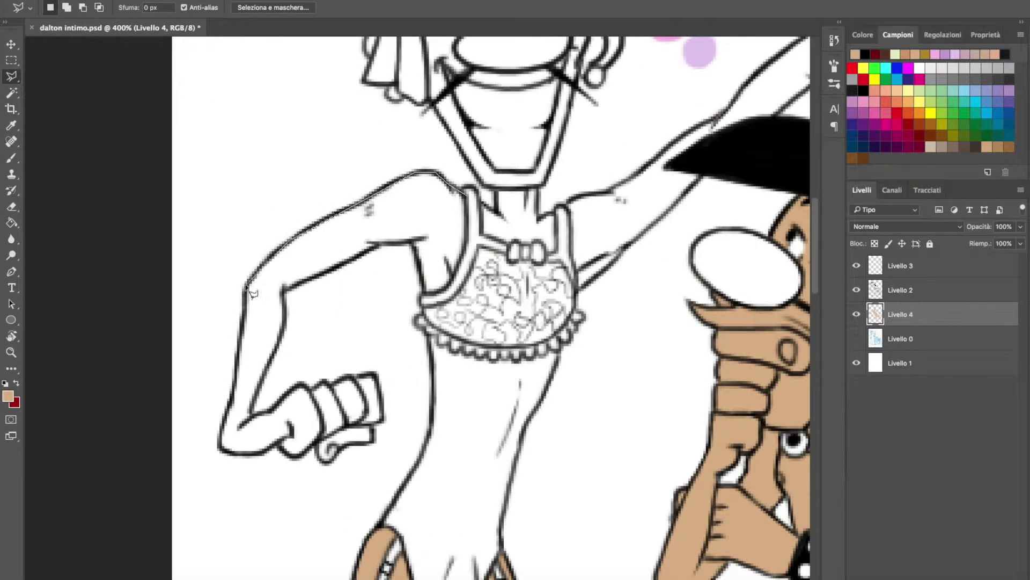
double_click(385, 253)
key("alt+BackSpace")
Step: Outline the tallest character's neck, face and ear and fill them with the tan skin tone
left_click(491, 211)
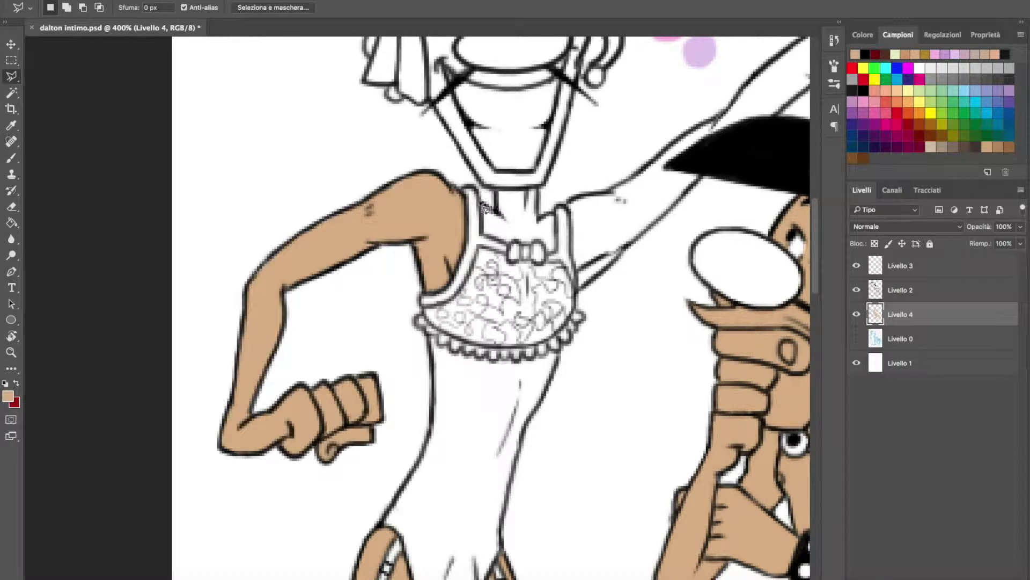
left_click(481, 186)
left_click(429, 102)
scroll(427, 113, "up", 2)
double_click(557, 381)
key("alt+BackSpace")
Step: Outline the tallest character's raised arm and pointing hand and fill them with the tan skin tone
key("z")
key("ctrl+d")
scroll(449, 363, "right", 3)
scroll(449, 362, "up", 1)
key("l")
scroll(702, 98, "up", 2)
scroll(773, 204, "right", 1)
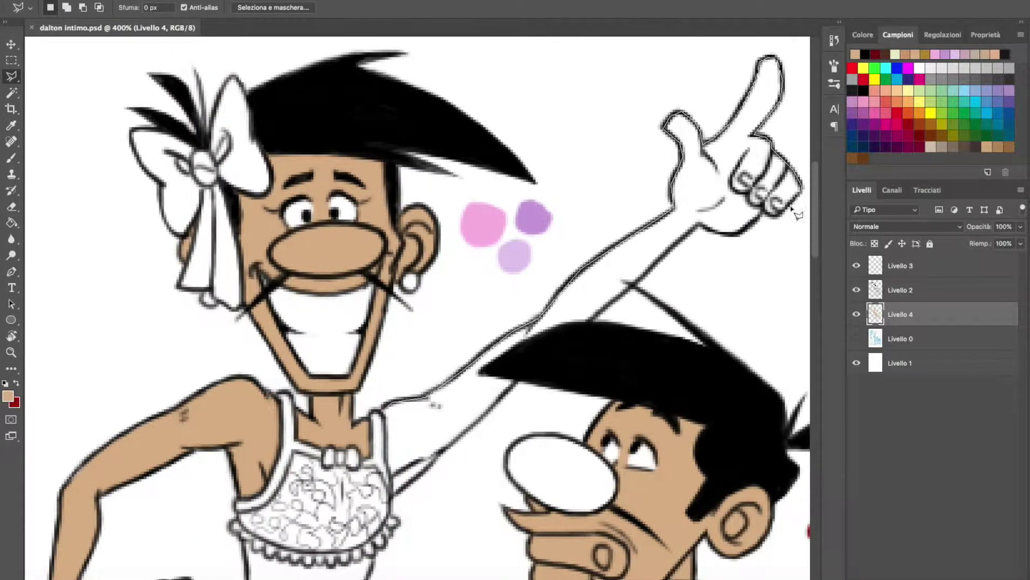
double_click(397, 352)
key("alt+BackSpace")
Step: Outline the noses of the third and smallest characters and fill them with the darker orange-brown skin tone
key("h")
left_click_drag(408, 290, 397, 269)
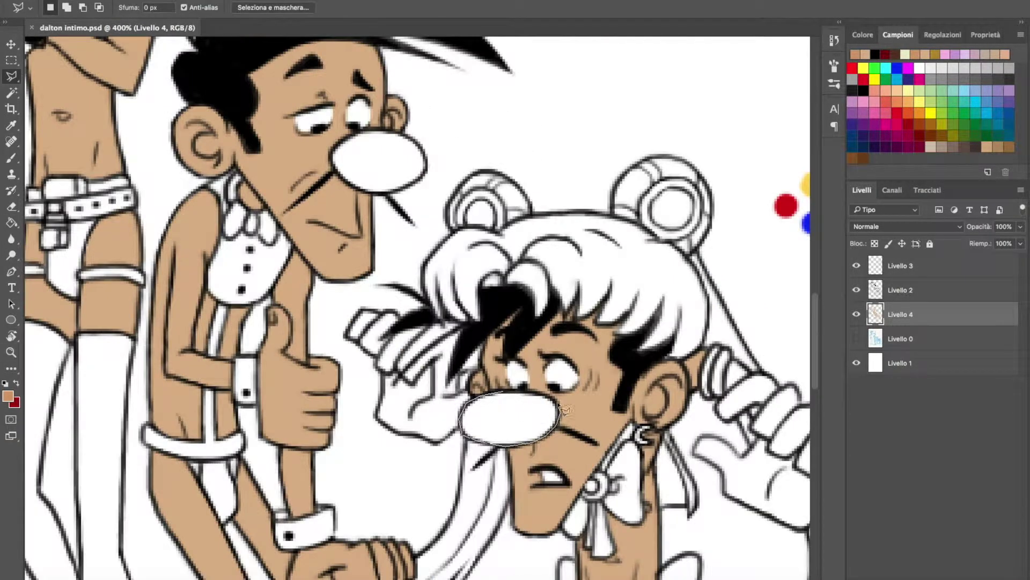
scroll(375, 375, "up", 1)
key("h")
mouse_move(361, 481)
left_mouse_down()
mouse_move(360, 242)
mouse_move(529, 438)
left_mouse_up()
key("h")
left_click(432, 395)
left_click(416, 470)
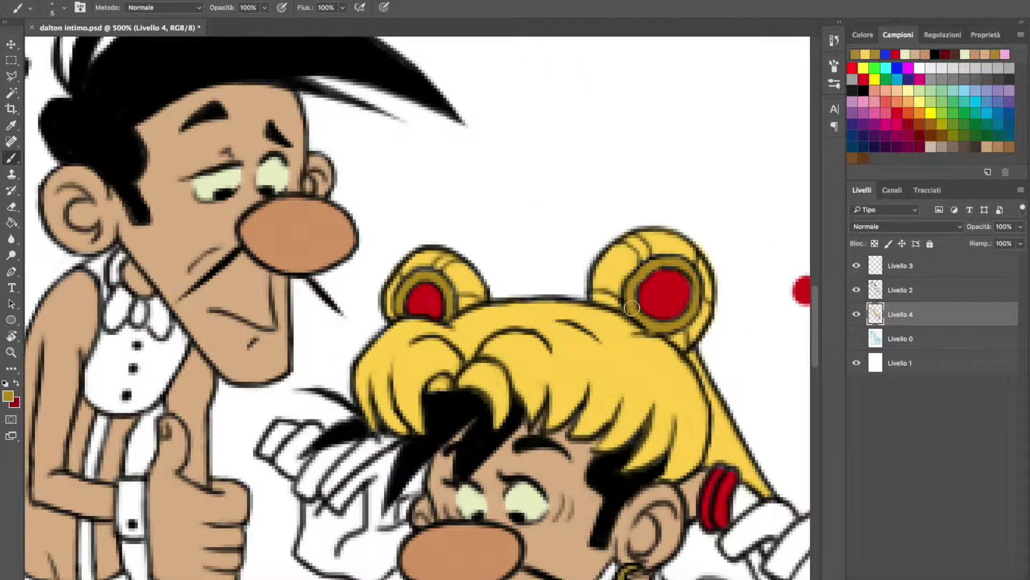
Step: Paint the brooch on the smallest character's bow gold with a yellow centre
scroll(486, 322, "down", 15)
scroll(765, 286, "down", 5)
left_click_drag(252, 424, 139, 451)
scroll(376, 322, "right", 10)
mouse_move(590, 429)
left_mouse_down()
mouse_move(369, 449)
mouse_move(281, 420)
mouse_move(330, 282)
mouse_move(536, 156)
mouse_move(336, 234)
mouse_move(555, 164)
mouse_move(553, 80)
left_mouse_up()
scroll(618, 153, "down", 5)
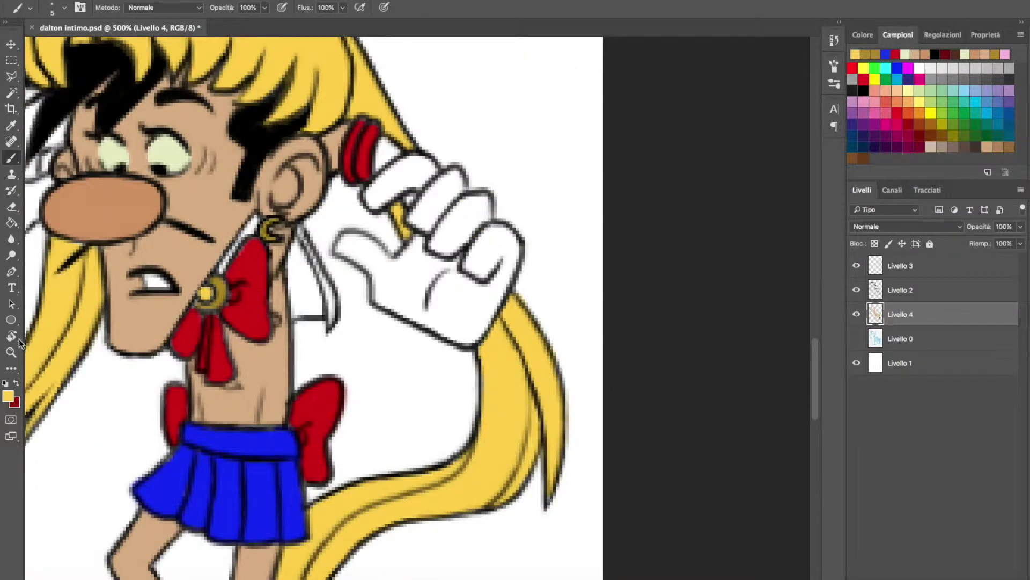
Step: Paint the smallest character's sailor collar with the sampled blue and erase the overspill
key("z")
left_click(375, 290, "alt")
scroll(526, 408, "up", 5)
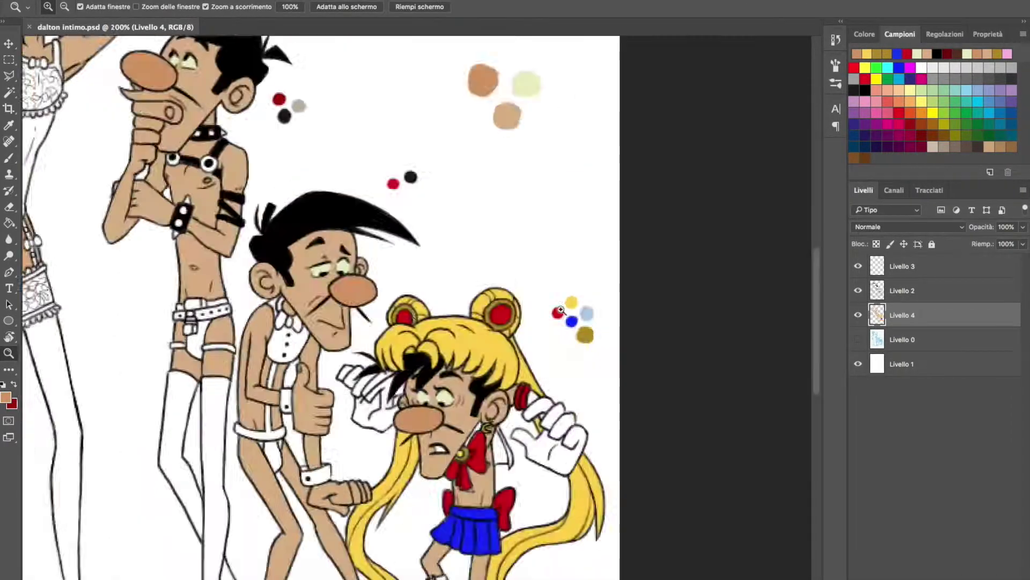
key("b")
left_click(310, 374, "alt")
mouse_move(403, 208)
left_mouse_down()
mouse_move(432, 257)
mouse_move(405, 188)
mouse_move(410, 219)
left_mouse_up()
key("e")
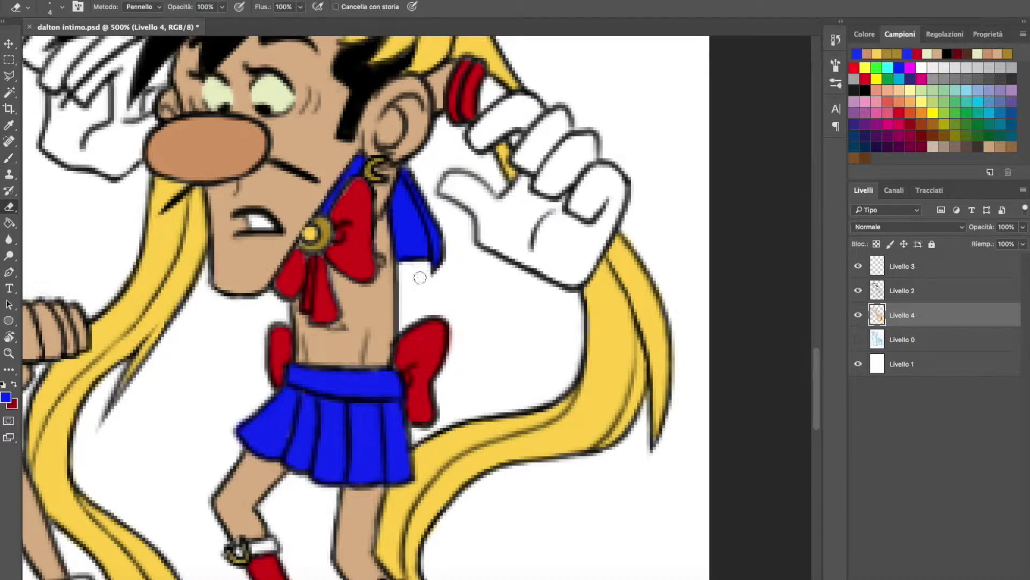
Step: Paint the stripes on the smallest character's sailor collar with the sampled light blue
key("b")
scroll(623, 301, "down", 2)
left_click(625, 301, "alt")
scroll(399, 301, "up", 2)
left_click_drag(817, 374, 817, 329)
Step: Erase the gold from the rings around the smallest character's red hair ornaments and save the file
key("e")
left_click_drag(382, 229, 378, 259)
mouse_move(444, 231)
left_mouse_down()
mouse_move(390, 229)
mouse_move(376, 266)
left_mouse_up()
mouse_move(199, 236)
left_mouse_down()
mouse_move(161, 222)
mouse_move(142, 258)
left_mouse_up()
key("z")
left_click(434, 316, "alt")
left_click(435, 314, "alt")
key("super+s")
Step: Paint the third character's briefs and bow tie with the sampled bright red
scroll(435, 312, "up", 4)
key("b")
left_click(297, 179)
mouse_move(266, 458)
left_mouse_down()
mouse_move(285, 504)
mouse_move(278, 461)
left_mouse_up()
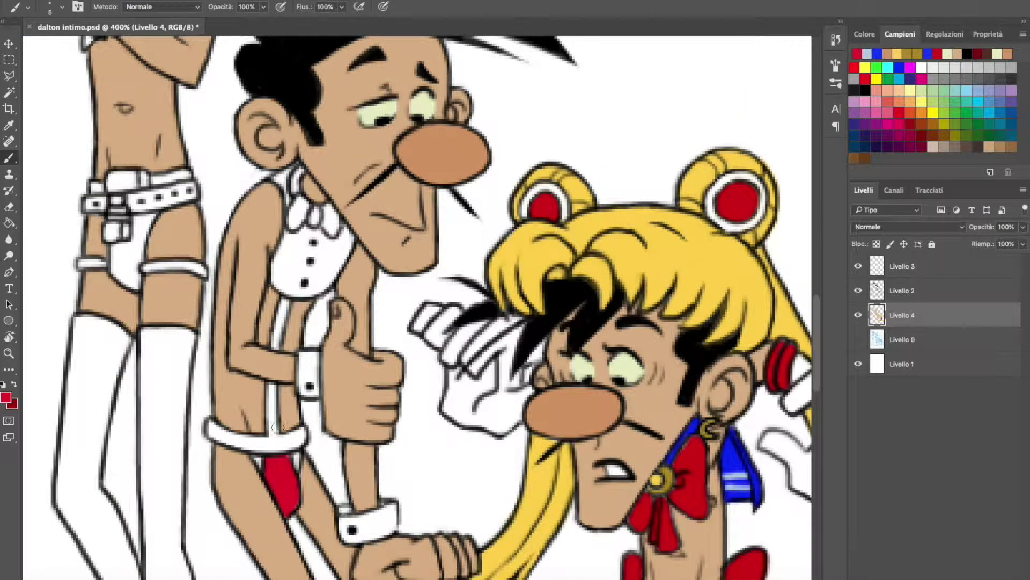
left_click_drag(297, 213, 336, 217)
Step: Paint the third character's neckband with the near-black sample colour
scroll(582, 253, "up", 5)
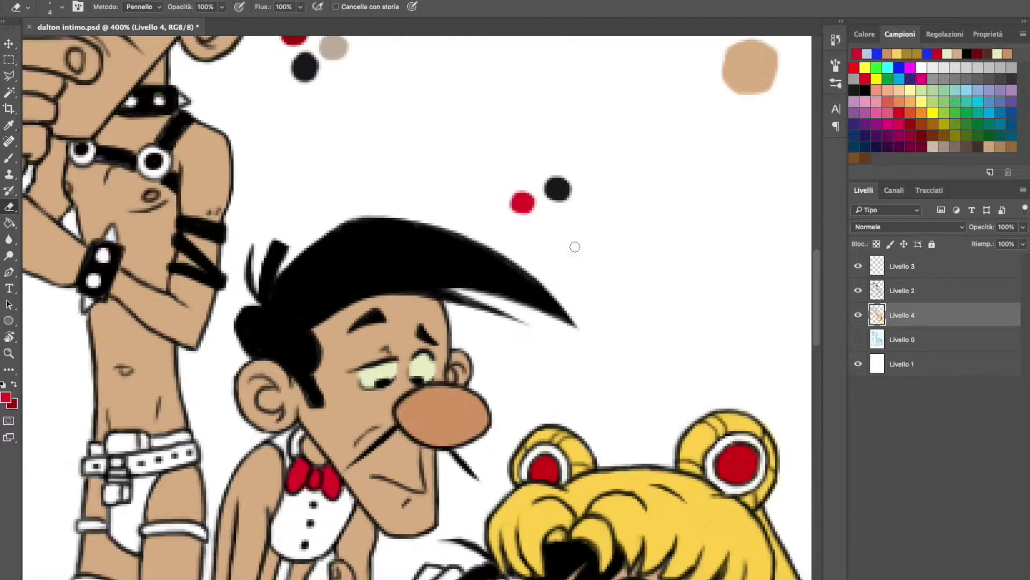
left_click(557, 187, "alt")
scroll(225, 424, "down", 5)
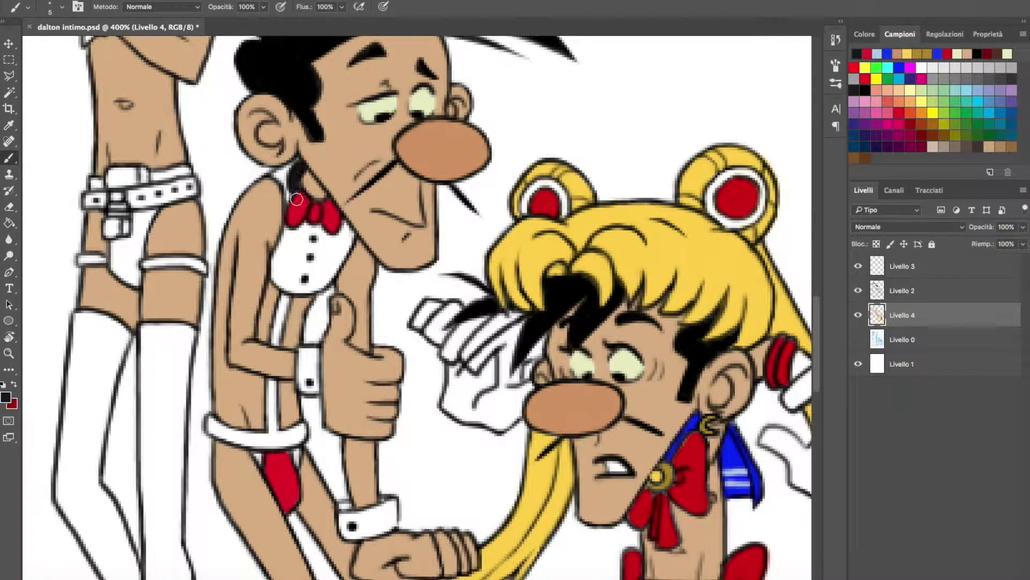
Step: Outline the third character's vertical strap and waistband, fill them with near-black and deselect
key("l")
left_click(278, 293)
left_click(251, 412)
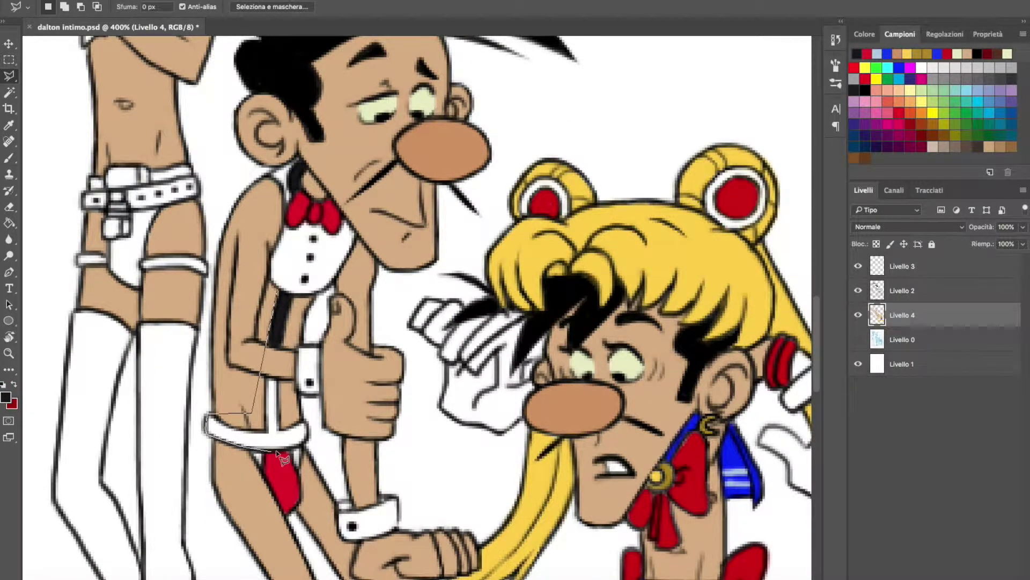
double_click(296, 326)
key("alt+BackSpace")
key("ctrl+d")
Step: Paint the side edges of the third character's briefs below the waistband near-black
key("b")
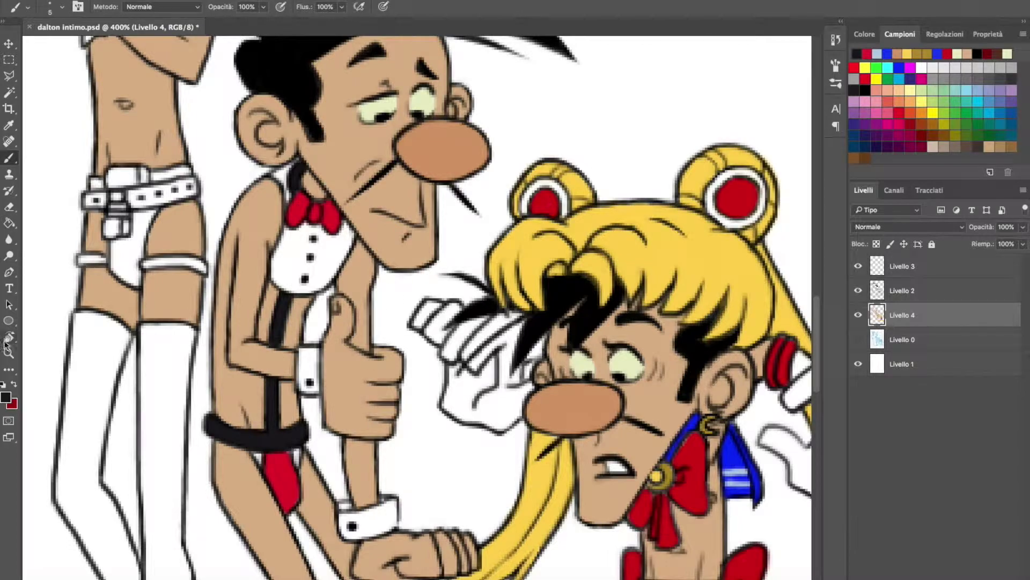
scroll(437, 397, "down", 8)
scroll(437, 398, "up", 10)
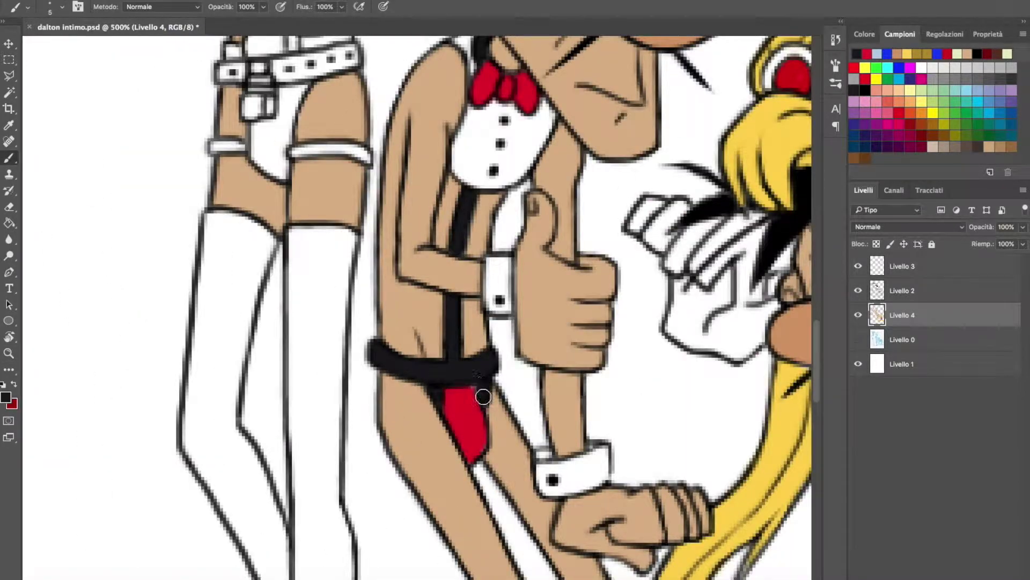
scroll(483, 401, "down", 8)
scroll(298, 379, "up", 8)
Step: Fill the rings of the second character's chest harness with the sampled beige
left_click(545, 236, "alt")
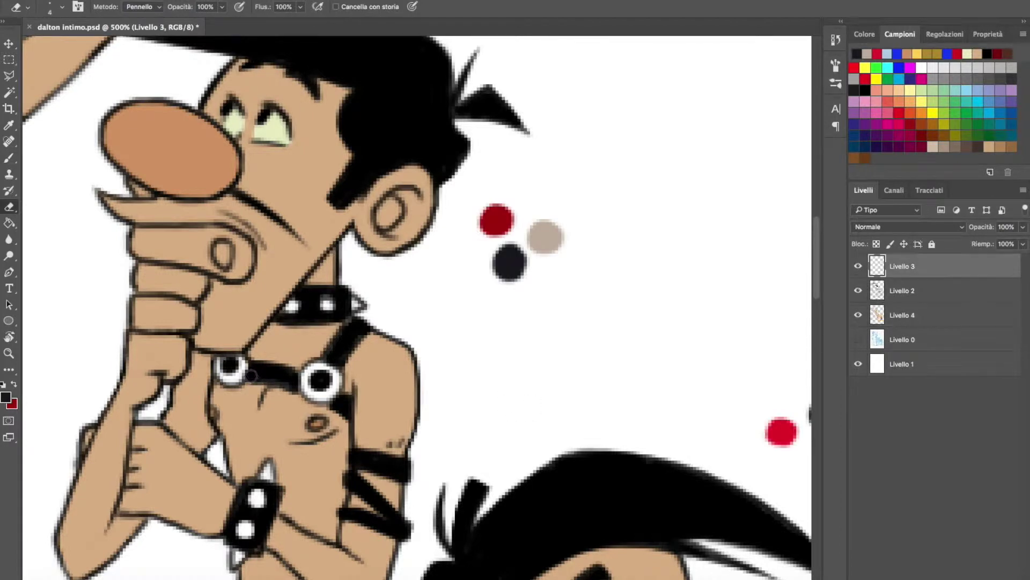
left_click(544, 236, "alt")
key("g")
left_click(349, 409)
key("ctrl+z")
key("l")
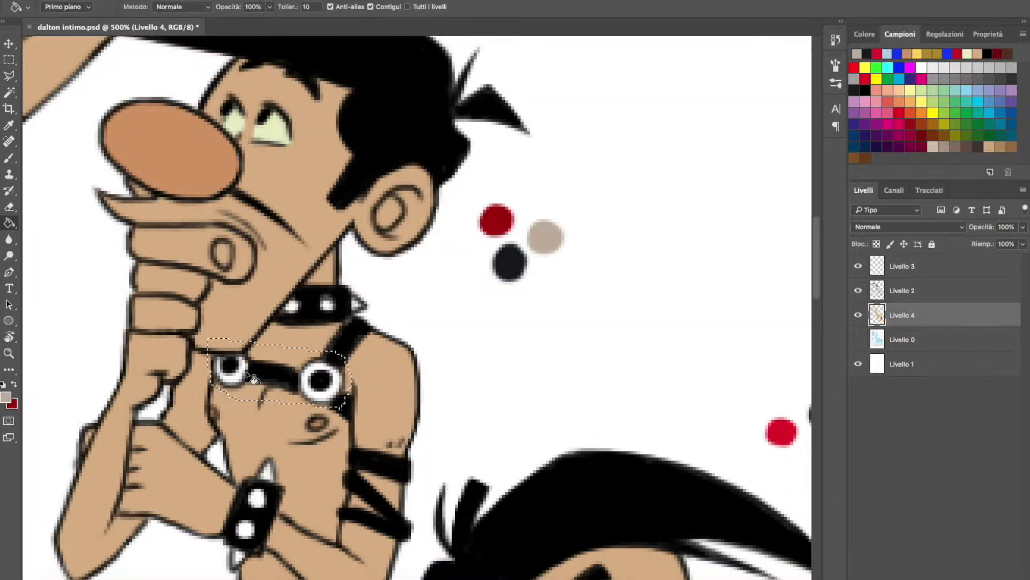
Step: Paint the second character's belt buckles beige and the briefs and upper waistband black
key("b")
scroll(698, 284, "down", 7)
mouse_move(266, 392)
left_mouse_down()
mouse_move(279, 411)
mouse_move(295, 339)
left_mouse_up()
left_click(301, 390, "alt")
mouse_move(308, 387)
left_mouse_down()
mouse_move(301, 470)
mouse_move(283, 420)
mouse_move(288, 446)
left_mouse_up()
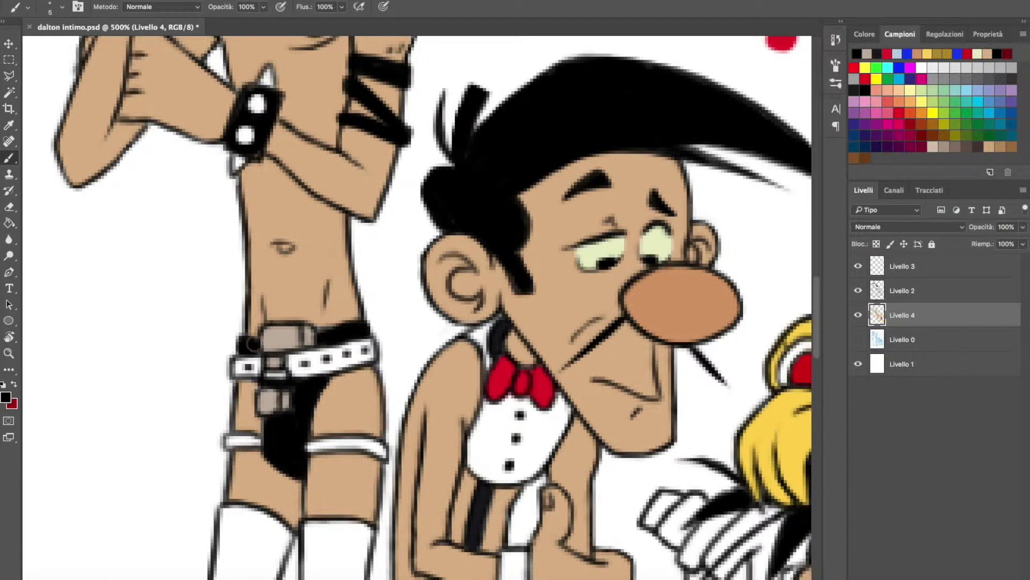
Step: Outline the second character's studded belt and fill it with the sampled dark red
scroll(418, 306, "up", 10)
left_click(494, 161, "alt")
scroll(419, 306, "down", 12)
key("l")
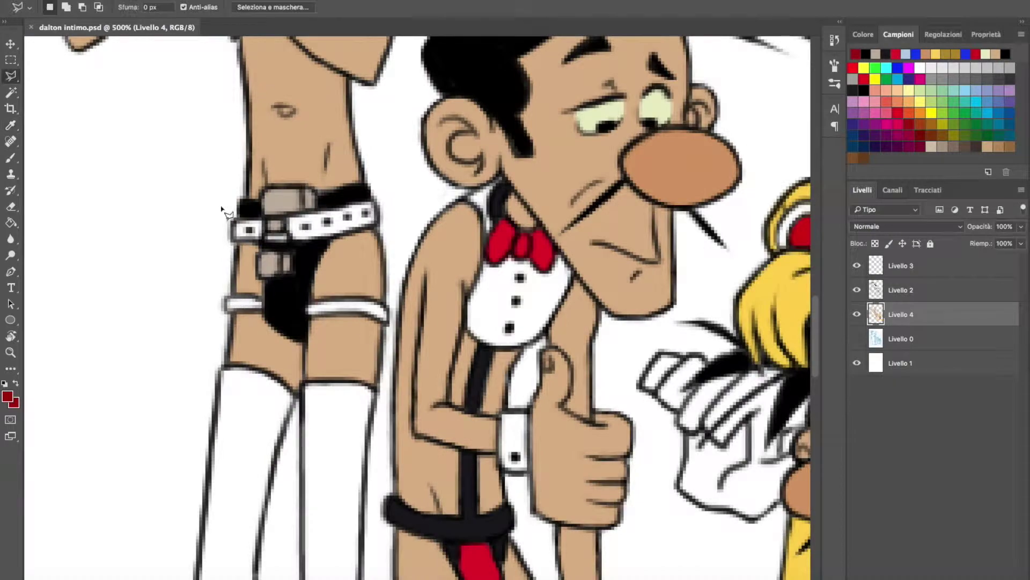
left_click(220, 208)
left_click(365, 188)
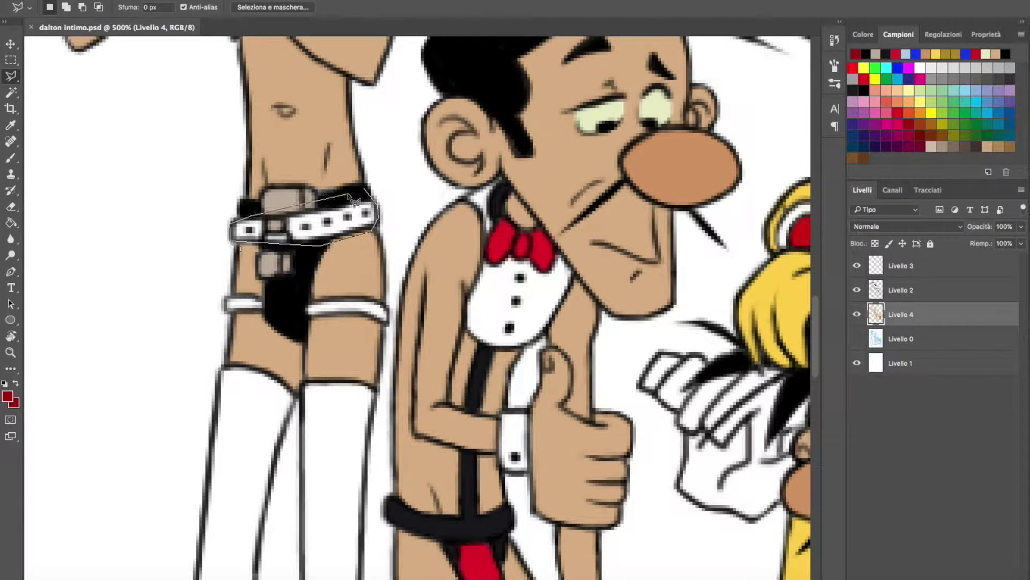
left_click(355, 201)
key("alt+BackSpace")
Step: Outline the second character's two thigh straps and fill them with dark red
left_click(387, 306)
left_click(311, 293)
key("alt+BackSpace")
left_click(226, 296)
left_click(225, 311)
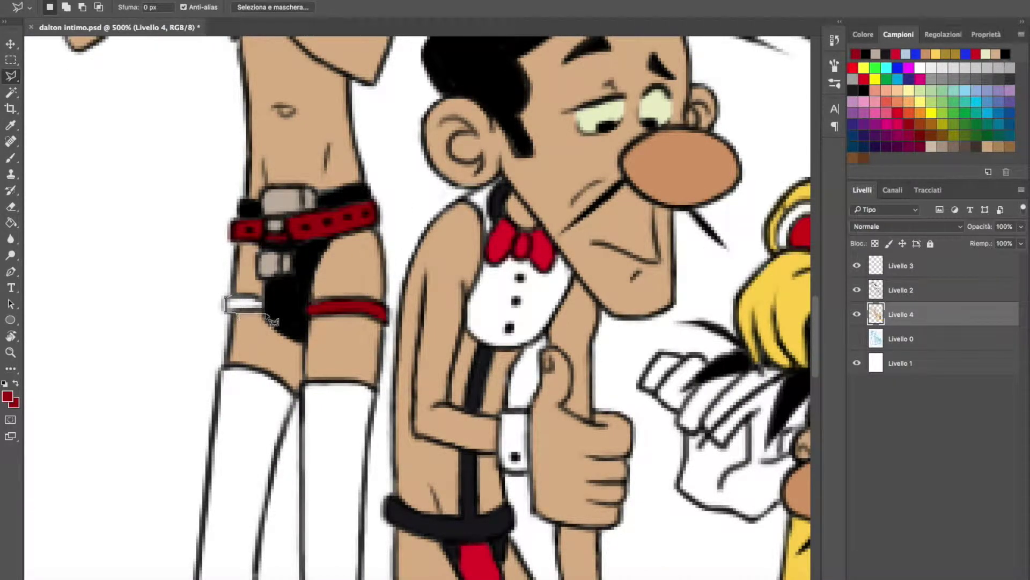
Step: Erase the black inside the second character's upper-arm straps on the layer Livello 2, keeping their outlines
scroll(367, 222, "up", 10)
key("e")
key("alt+bracketright")
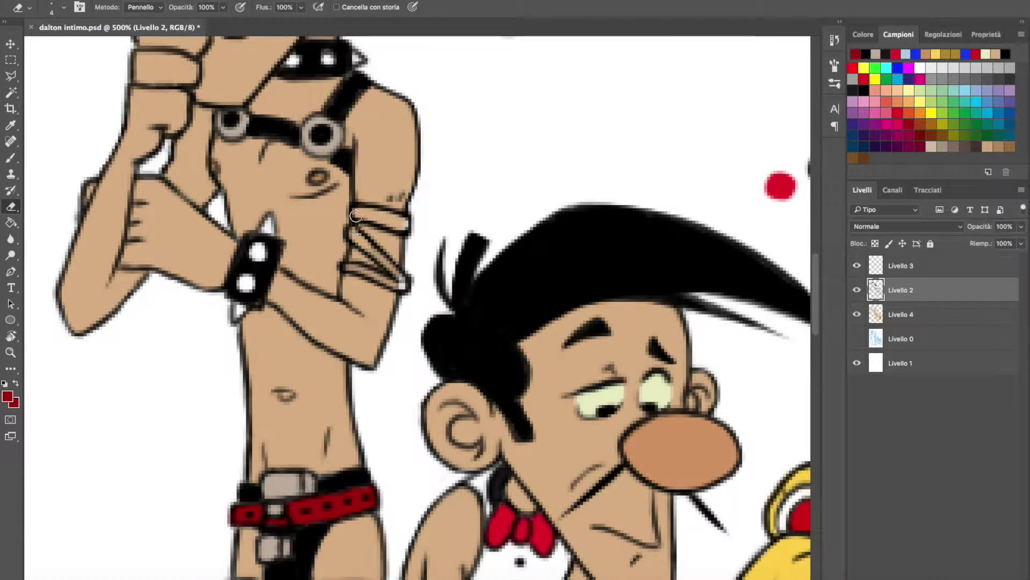
Step: Paint the second character's upper-arm straps dark red on the layer Livello 4
key("b")
key("alt+bracketleft")
left_click_drag(358, 234, 380, 272)
key("e")
scroll(380, 273, "down", 5)
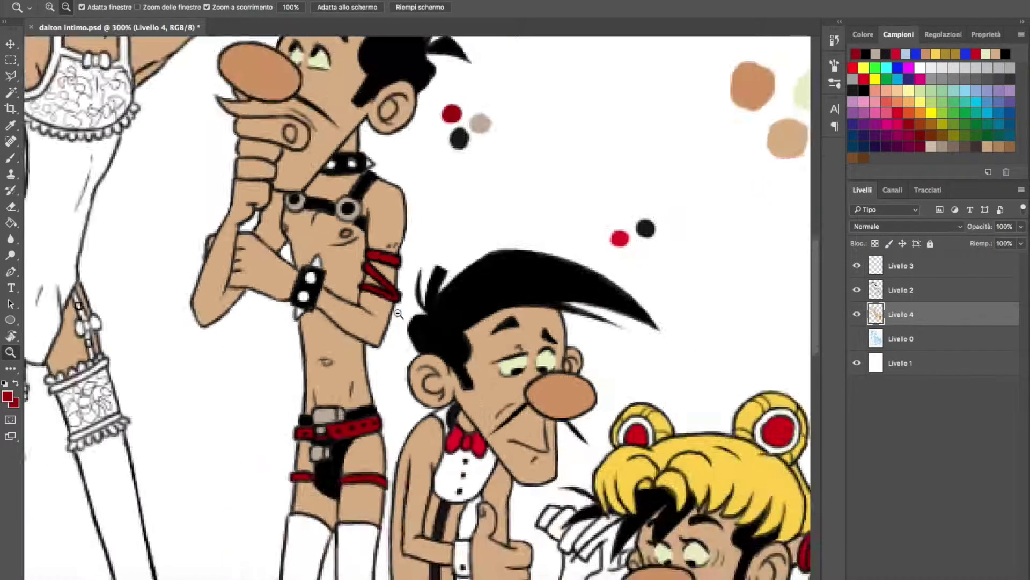
Step: Erase the black inside the second character's chest harness straps on Livello 2 and paint them dark red on Livello 4
scroll(397, 248, "up", 5)
key("alt+bracketright")
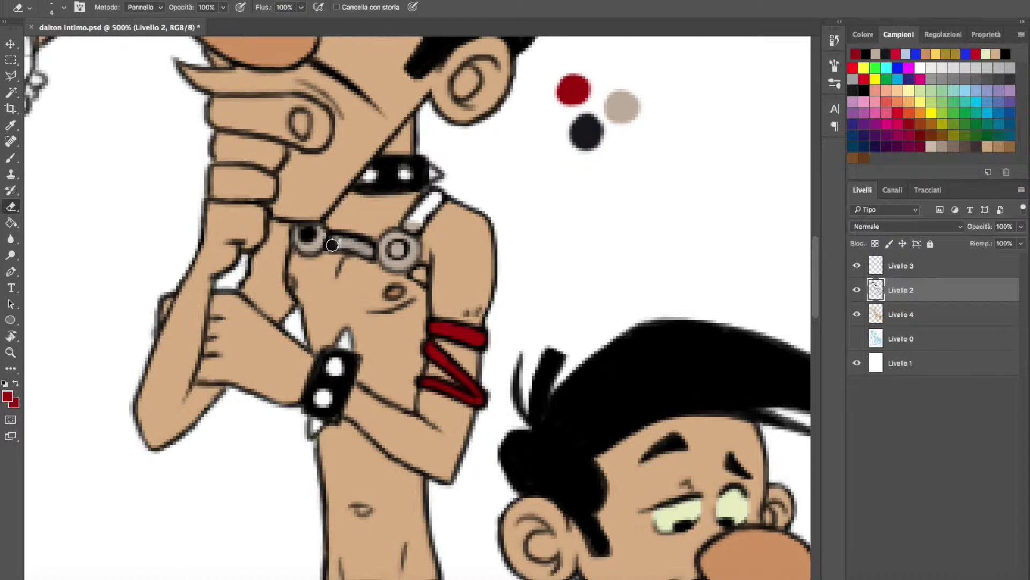
key("alt+bracketleft")
left_click_drag(329, 244, 353, 244)
key("b")
mouse_move(410, 223)
left_mouse_down()
mouse_move(437, 196)
mouse_move(414, 271)
left_mouse_up()
Step: Clean up the harness strap outlines on Livello 2 and touch up their dark red on Livello 4
key("h")
key("alt+bracketright")
key("e")
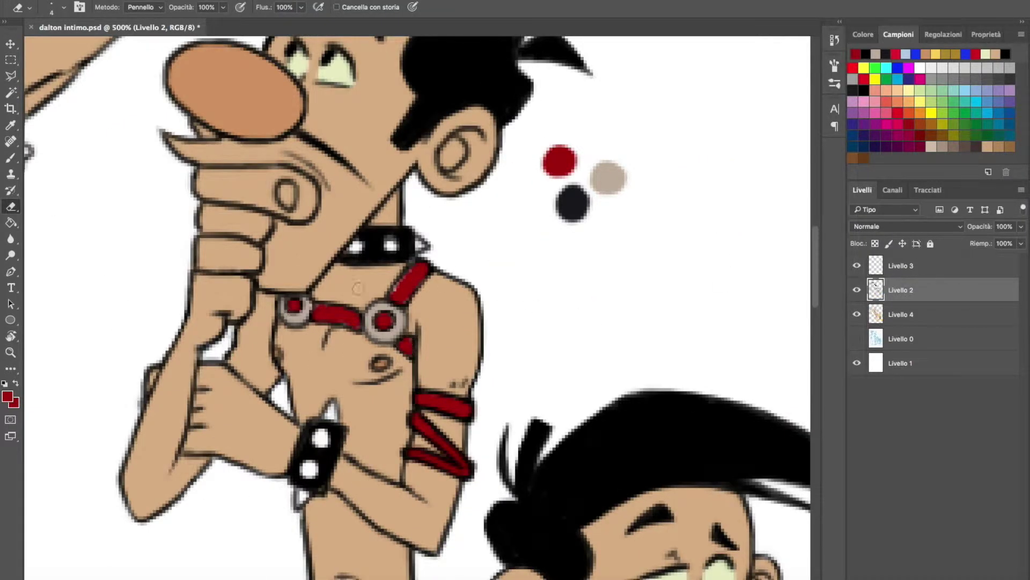
key("alt+bracketleft")
key("b")
key("h")
Step: Clean up the upper-arm strap edges on Livello 2 and touch up their dark red on Livello 4
left_click_drag(315, 439, 396, 273)
key("alt+bracketright")
key("e")
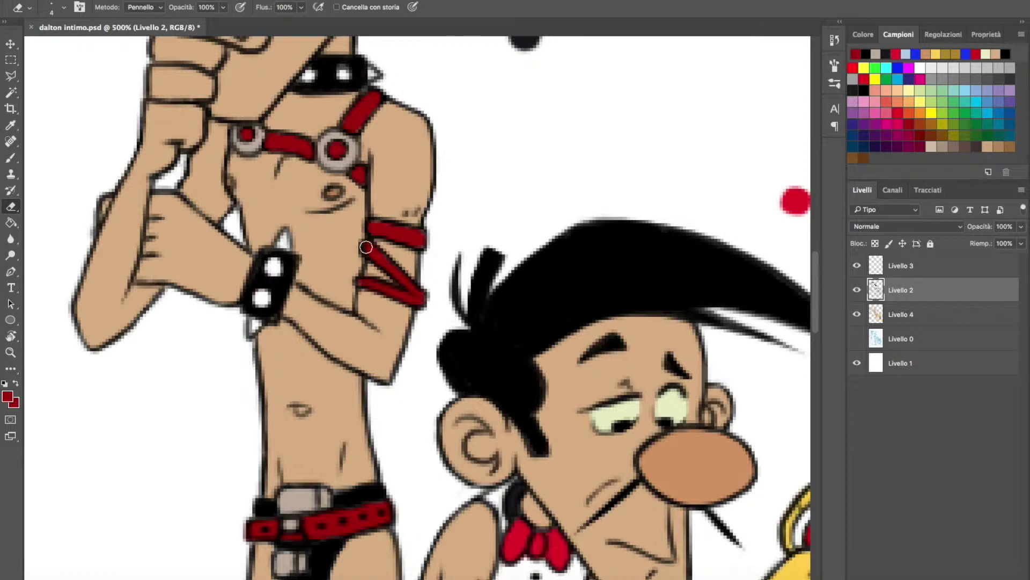
key("h")
left_click_drag(446, 328, 403, 336)
key("alt+bracketleft")
key("b")
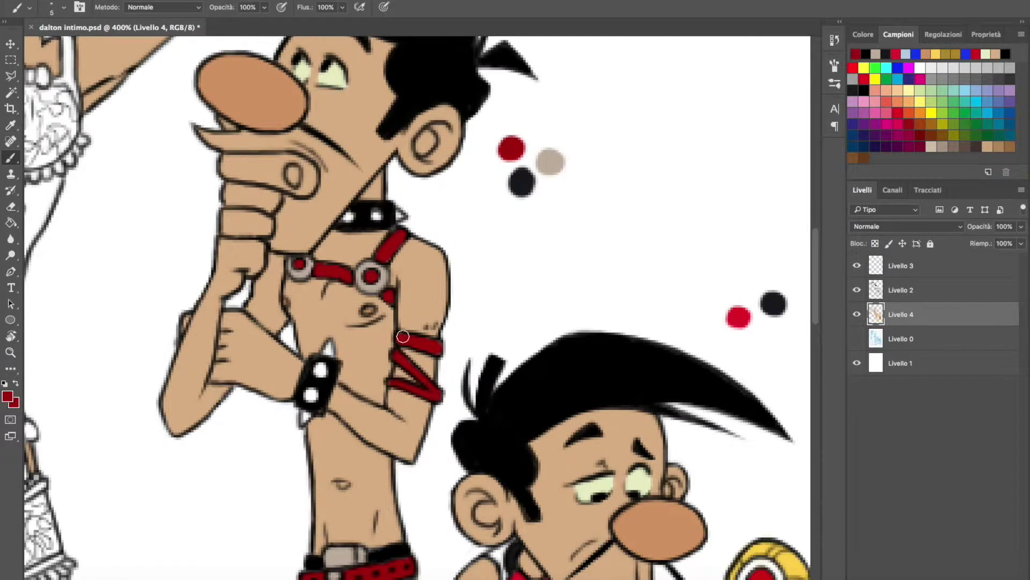
Step: Outline the second character's front thigh-high boot with a polygonal selection and fill it with near-black on Livello 4
key("h")
mouse_move(104, 349)
left_mouse_down()
mouse_move(368, 441)
mouse_move(529, 208)
left_mouse_up()
key("l")
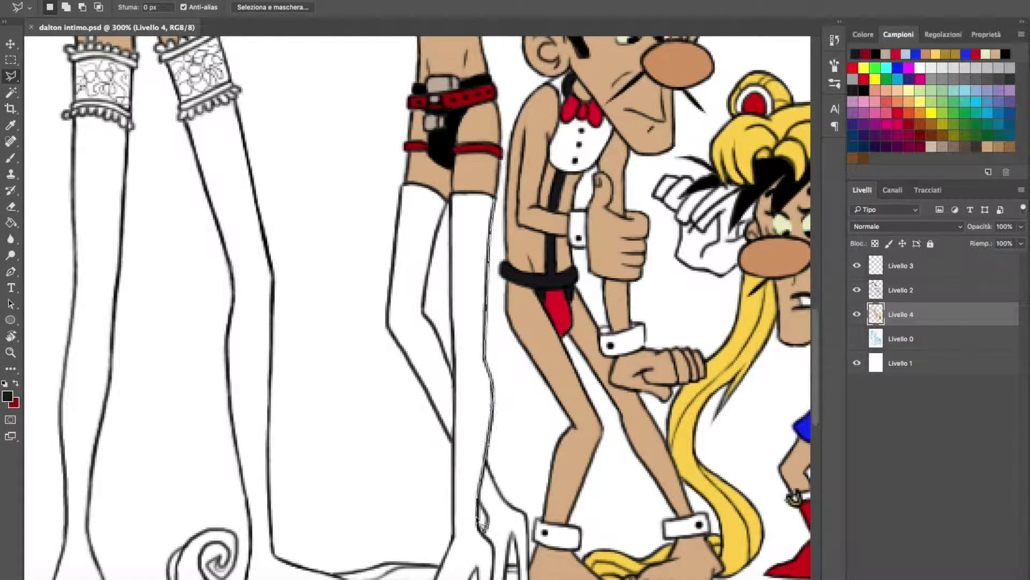
scroll(479, 508, "down", 3)
left_click_drag(440, 534, 438, 537)
key("alt+BackSpace")
key("ctrl+d")
key("b")
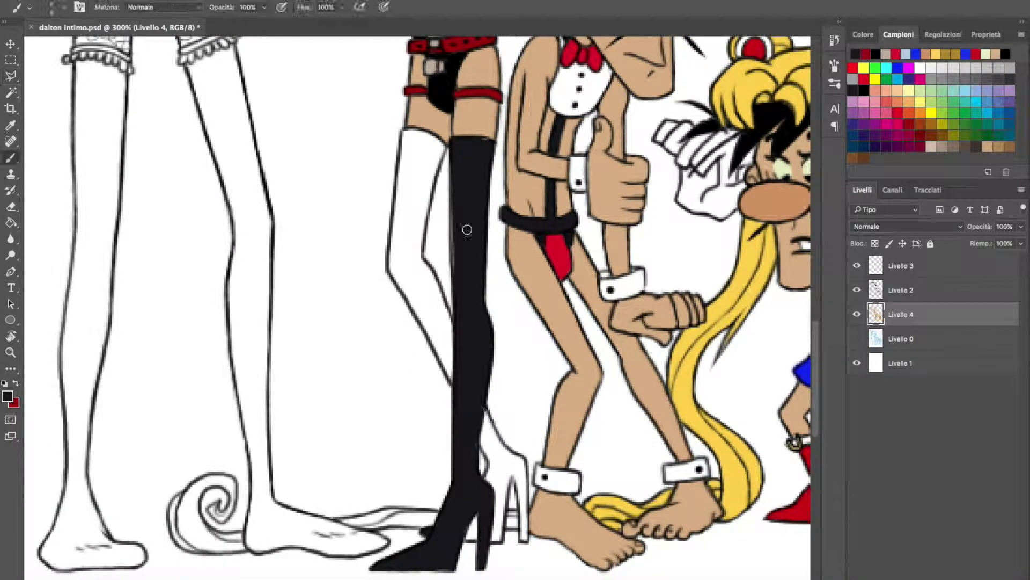
Step: Select the second character's rear boot, from the heel up to the thigh, and fill it with the same near-black
key("l")
left_click_drag(456, 541, 504, 543)
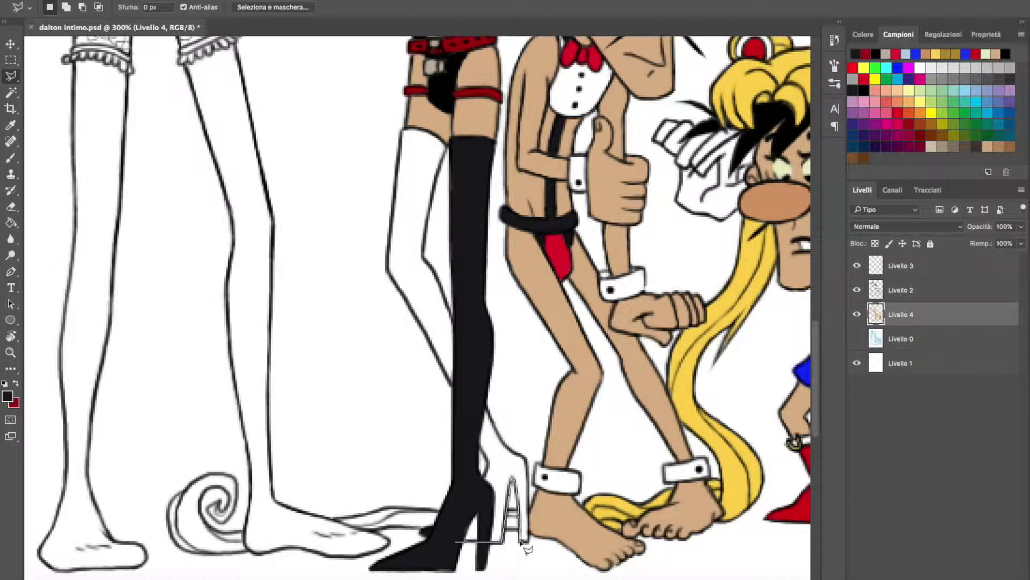
left_click_drag(496, 470, 456, 541)
key("alt+BackSpace")
key("ctrl+d")
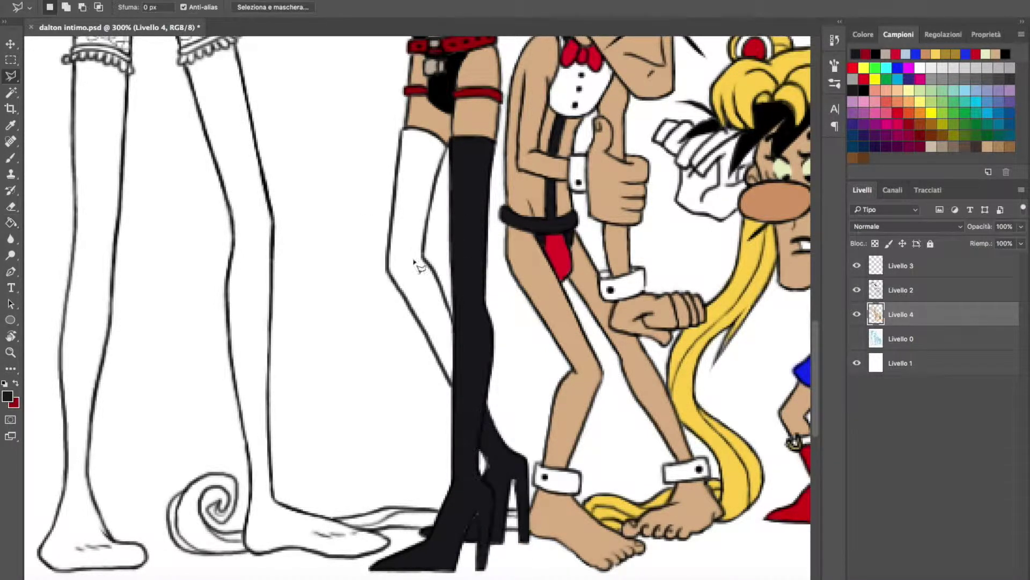
left_click(433, 231)
key("alt+BackSpace")
key("ctrl+d")
key("b")
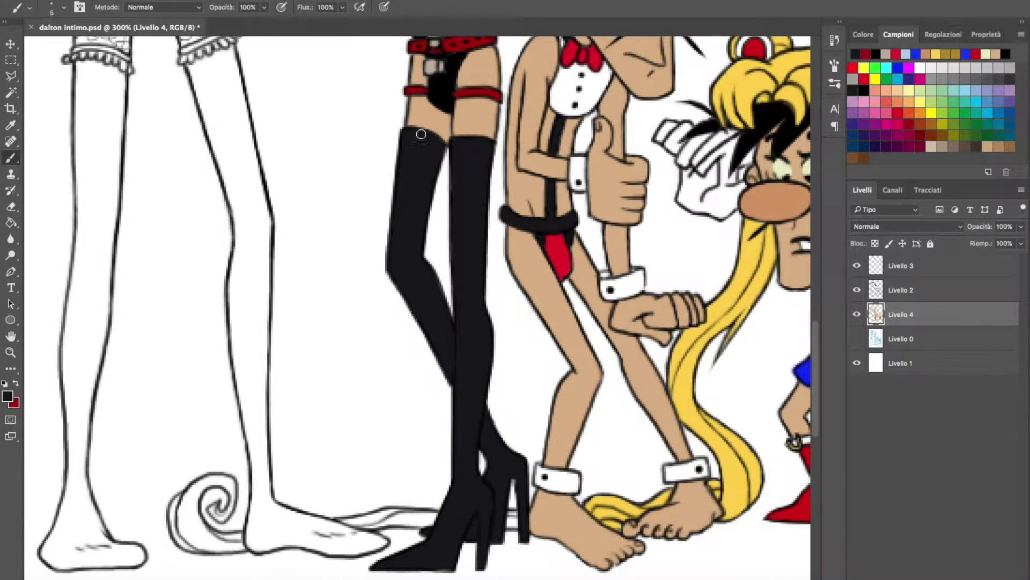
Step: Paint the first character's bodysuit straps light lilac and the bodice bow and ruffle purple on Livello 4
key("z")
key("ctrl+1")
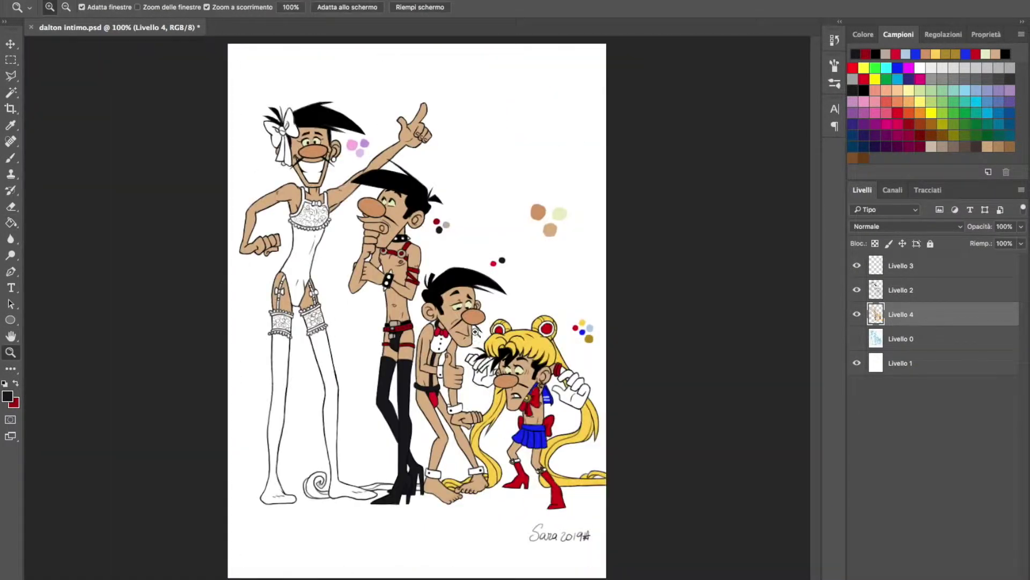
key("ctrl+plus")
key("ctrl+plus")
scroll(417, 306, "up", 10)
scroll(417, 306, "left", 5)
key("b")
left_click_drag(262, 326, 225, 410)
left_click_drag(332, 338, 341, 392)
left_click_drag(276, 370, 303, 373)
left_click(284, 371)
mouse_move(222, 423)
left_mouse_down()
mouse_move(261, 446)
mouse_move(348, 415)
left_mouse_up()
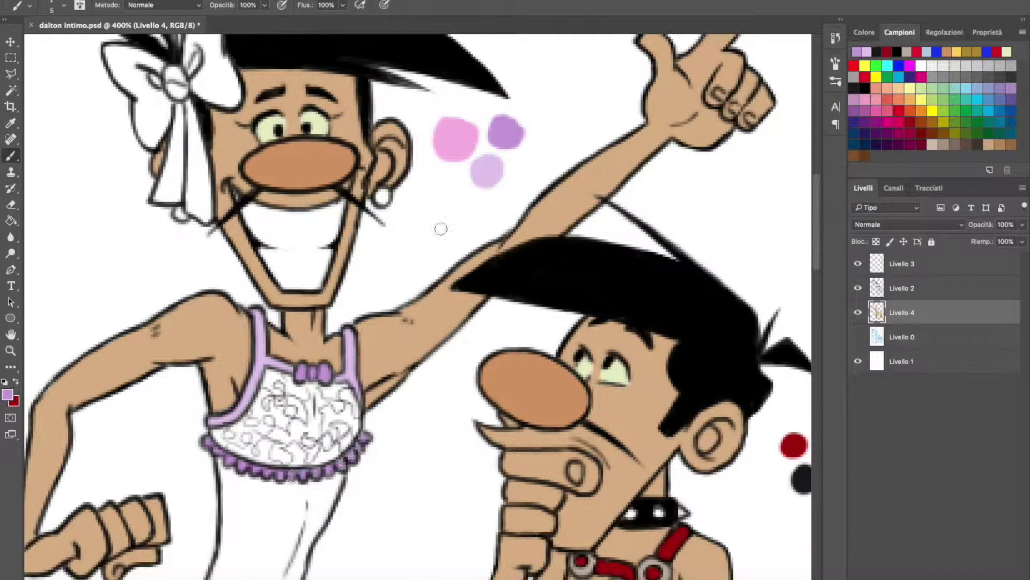
Step: Paint the first character's lace bodice pink, then select the rest of the bodysuit and fill it with the same pink
left_click_drag(236, 386, 322, 424)
scroll(408, 306, "down", 10)
key("l")
left_click_drag(217, 199, 267, 270)
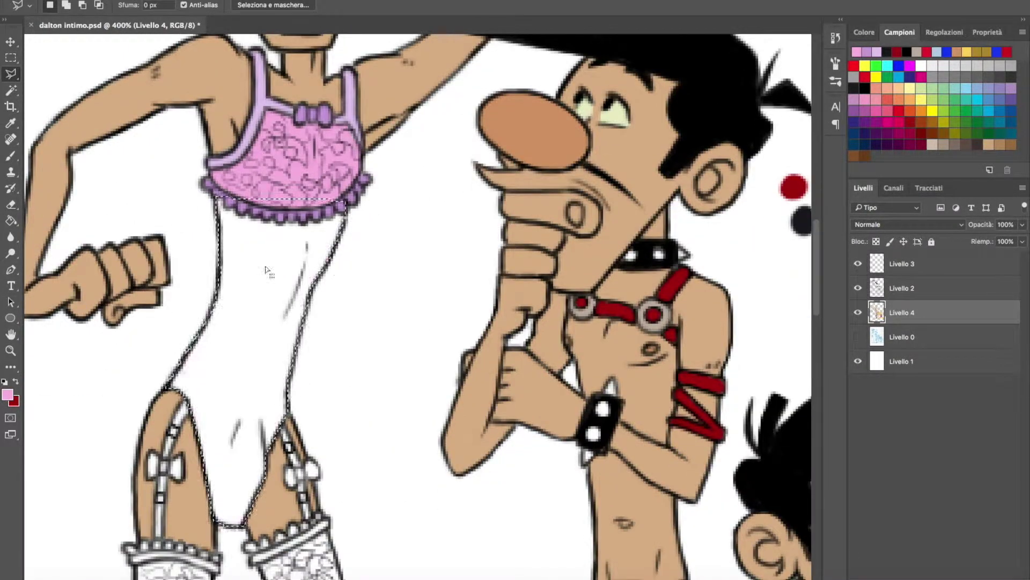
key("alt+BackSpace")
key("ctrl+d")
Step: Erase the lilac and purple from the bodysuit's straps and ruffle and colour the garter bows purple
key("ctrl+minus")
scroll(408, 306, "up", 5)
key("ctrl+plus")
key("e")
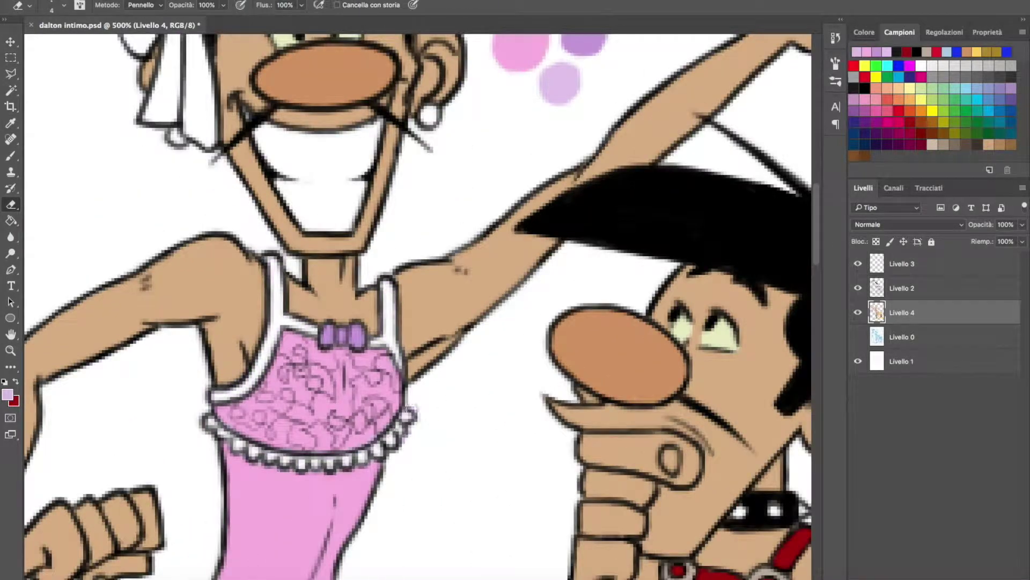
key("z")
key("ctrl+0")
left_click(369, 322)
key("ctrl+minus")
key("ctrl+minus")
key("ctrl+minus")
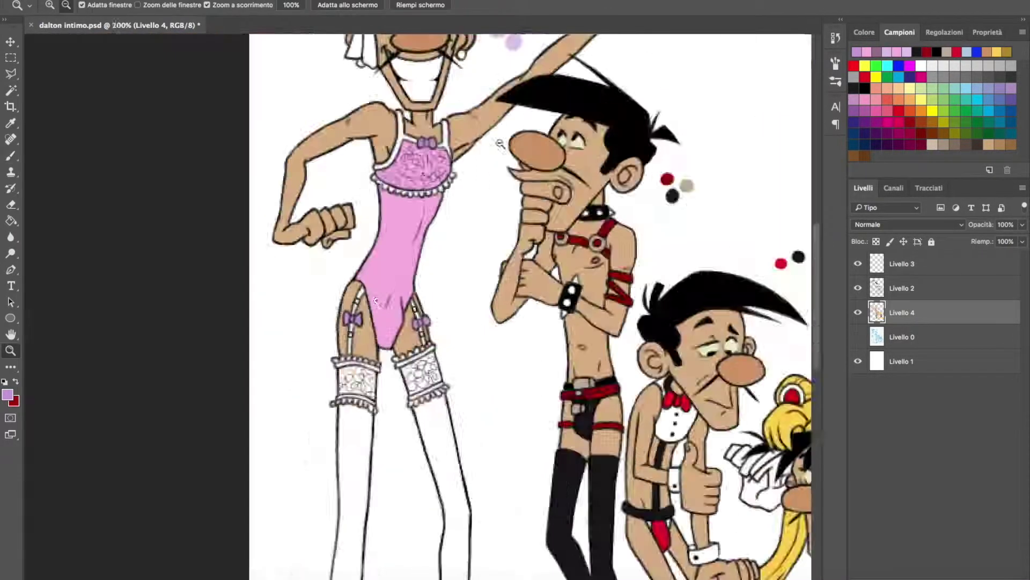
Step: Fill the trim bands of the first character's lace stockings with light lilac
key("ctrl+plus")
key("g")
left_click(322, 226)
left_click(370, 309)
left_click(531, 290)
key("ctrl+0")
key("i")
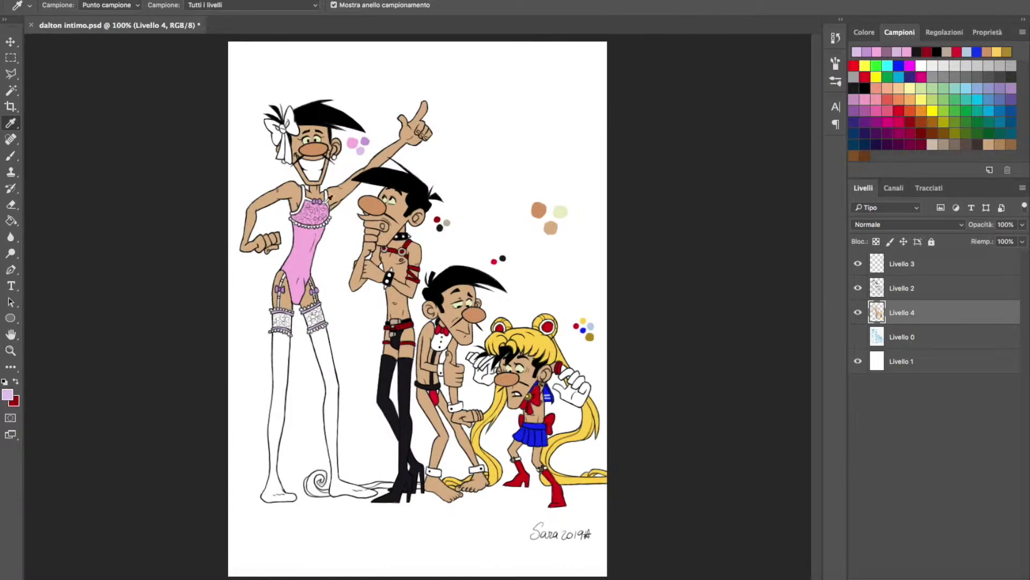
Step: Fill the loops, knot and ribbons of the first character's hair bow with purple
key("ctrl+plus")
key("g")
left_click(340, 230)
left_click(363, 288)
left_click(391, 172)
key("ctrl+0")
key("z")
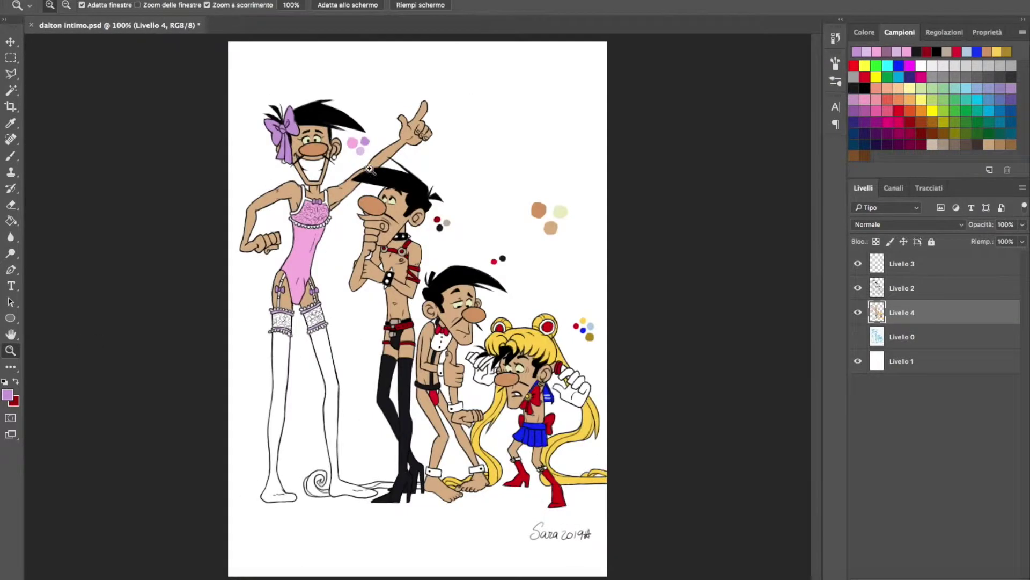
Step: Paint the curled end of the long blonde ponytail behind the characters' feet yellow on Livello 4
left_click(300, 319)
key("b")
key("ctrl+0")
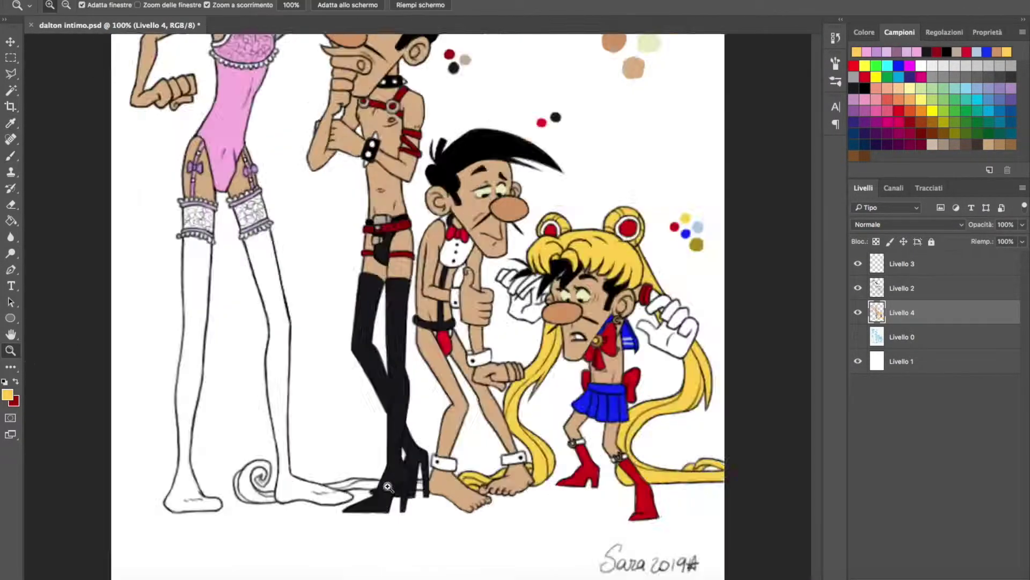
key("ctrl+plus")
left_click_drag(65, 472, 124, 523)
left_click_drag(108, 462, 156, 526)
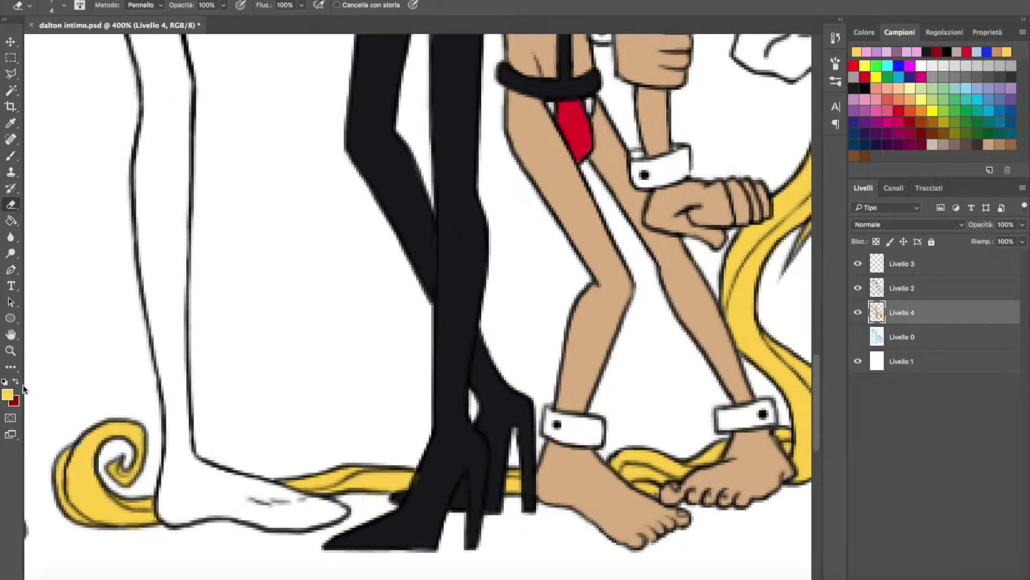
Step: Lock the transparent pixels of Livello 2 and choose a dark purple for recolouring its lines
key("ctrl+0")
left_click(902, 287)
key("ctrl+plus")
key("i")
left_click(349, 282)
left_click(7, 395)
key("Return")
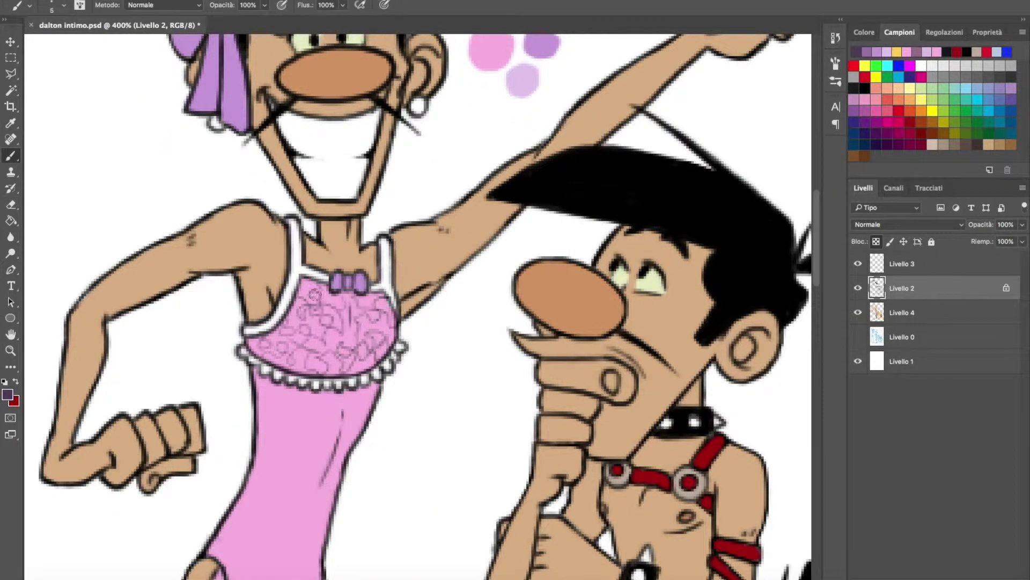
Step: Recolour the lace linework of the bodice and stockings pink on Livello 2, leaving white behind the bodice lace
scroll(376, 322, "down", 10)
left_click_drag(177, 322, 241, 360)
key("ctrl+0")
key("z")
left_click_drag(301, 198, 354, 198)
key("b")
mouse_move(279, 258)
left_mouse_down()
mouse_move(343, 279)
mouse_move(376, 241)
mouse_move(299, 279)
mouse_move(344, 269)
left_mouse_up()
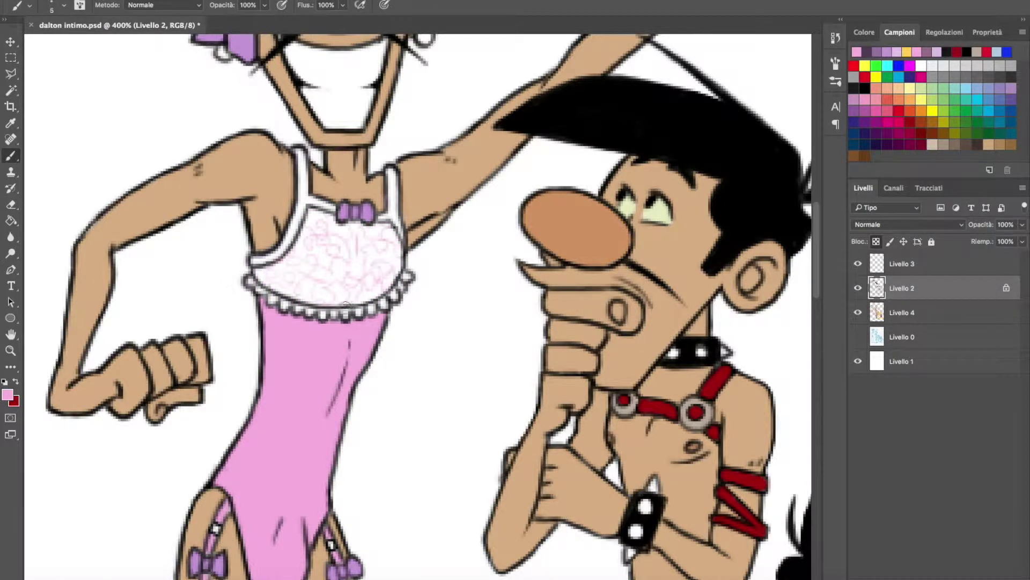
Step: Paint the bodysuit's shoulder straps and neckline trim pink on Livello 4 and clear the pink from the garter straps
left_click(902, 312)
left_click_drag(258, 161, 317, 258)
key("ctrl+0")
key("z")
left_click(298, 268)
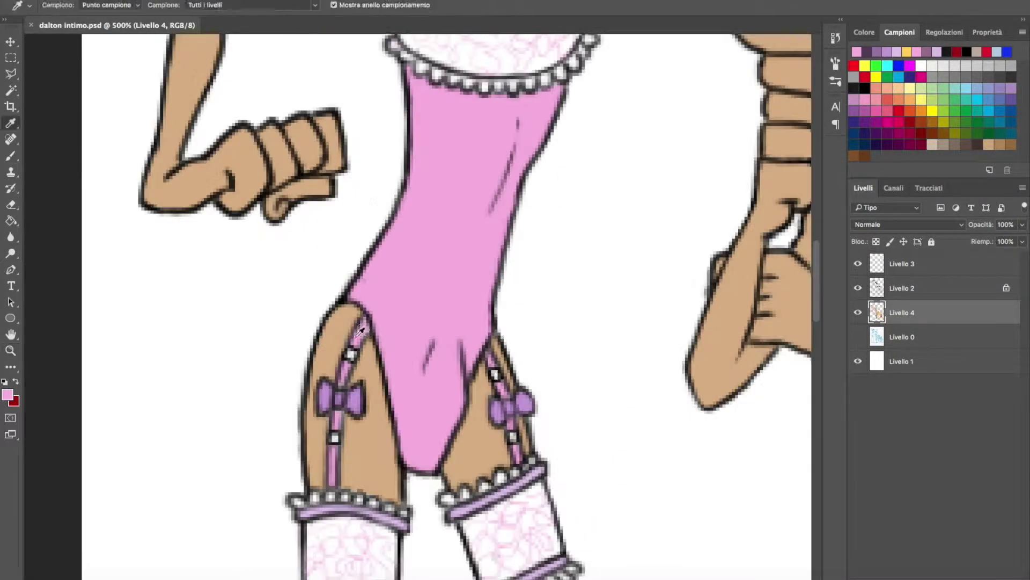
key("ctrl+0")
left_click(310, 217)
left_click(989, 169)
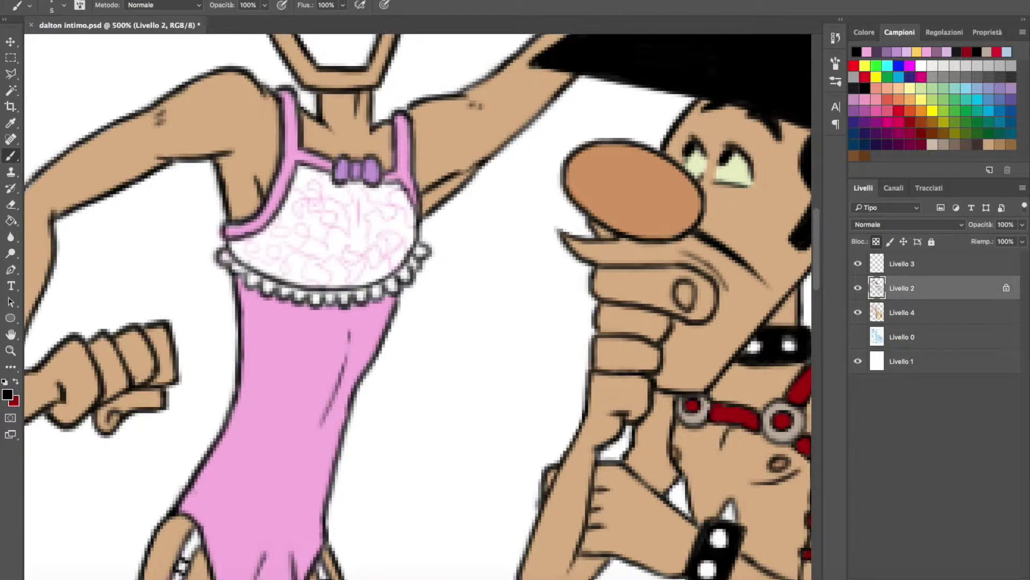
Step: Add a new layer in Scolora blend mode above Livello 2 and sample the tan skin colour for painting on it
key("ctrl+0")
left_click(907, 224)
left_click(912, 317)
key("i")
left_click(539, 210)
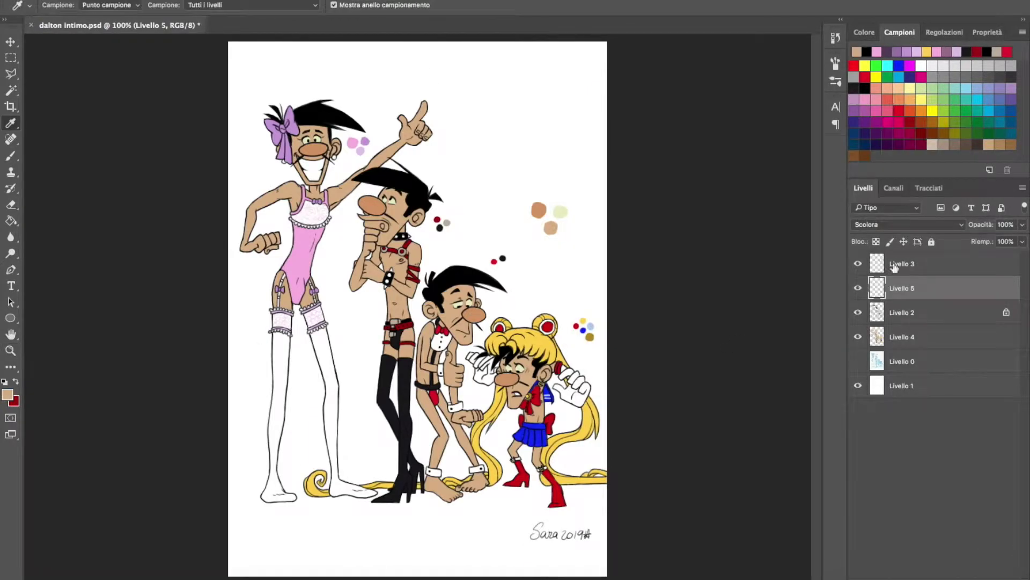
Step: Move Livello 5 below Livello 2 and paint highlights on the first character's hair bow, face and raised hand
key("b")
key("ctrl+plus")
key("ctrl+plus")
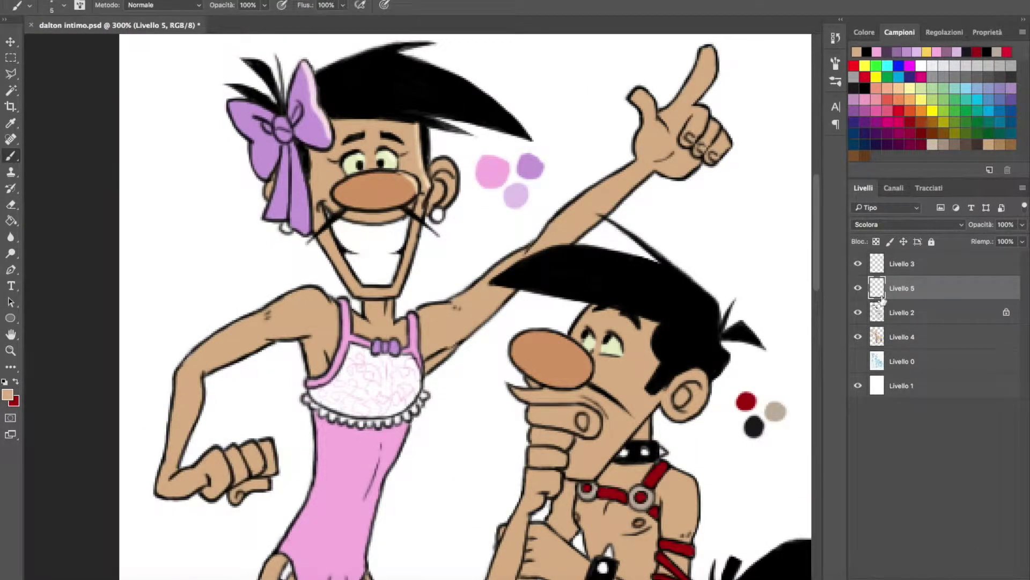
key("ctrl+bracketleft")
key("e")
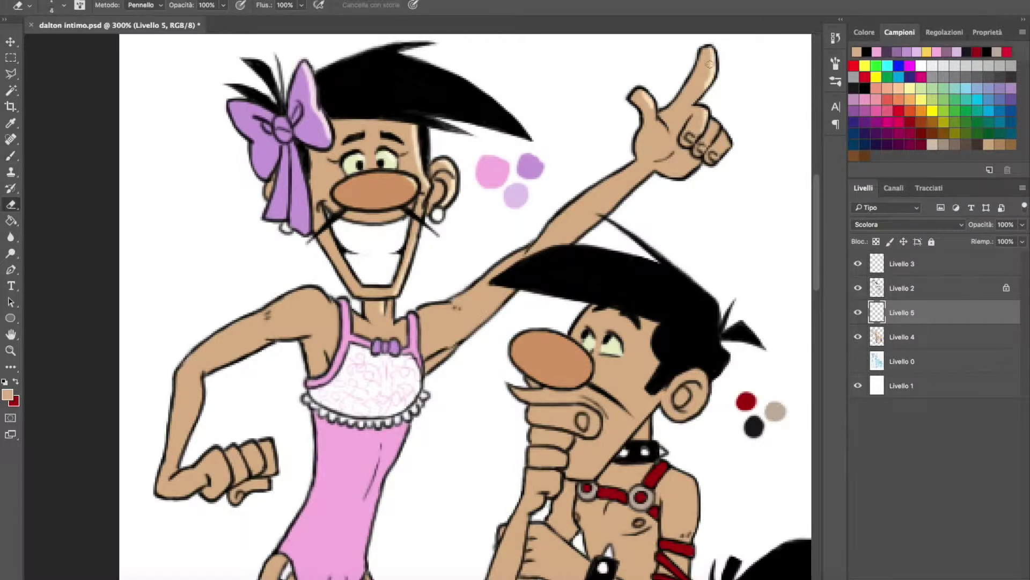
key("b")
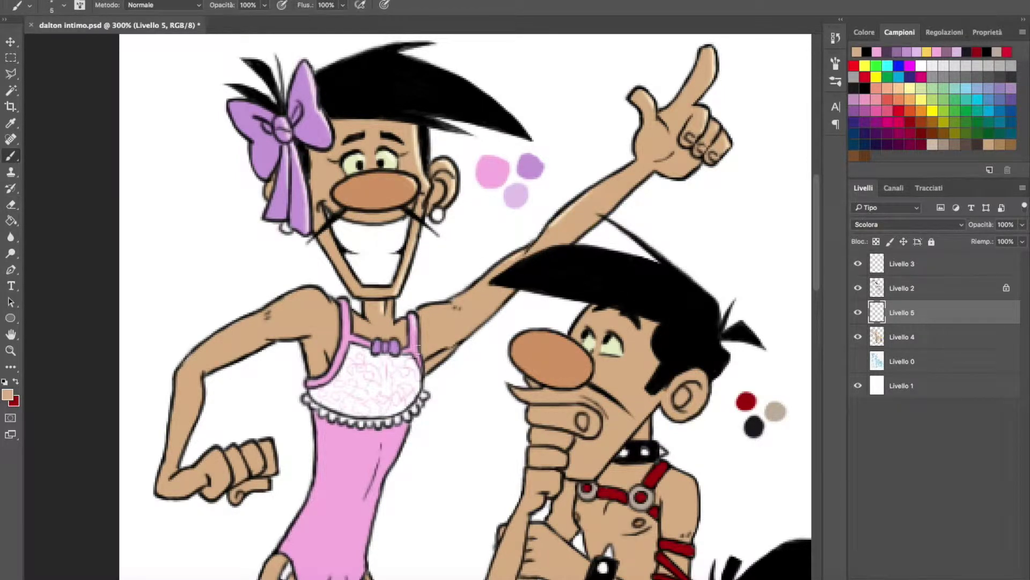
Step: Paint highlights on the first character's shoulder and bodysuit and on the second character's jaw, ear and shoulder
scroll(380, 319, "down", 5)
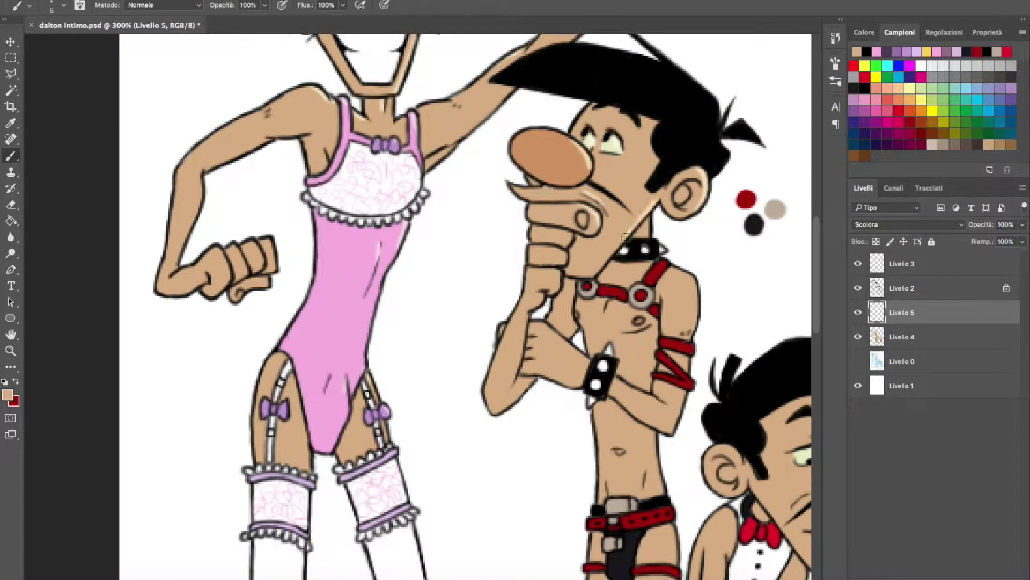
scroll(656, 309, "down", 2)
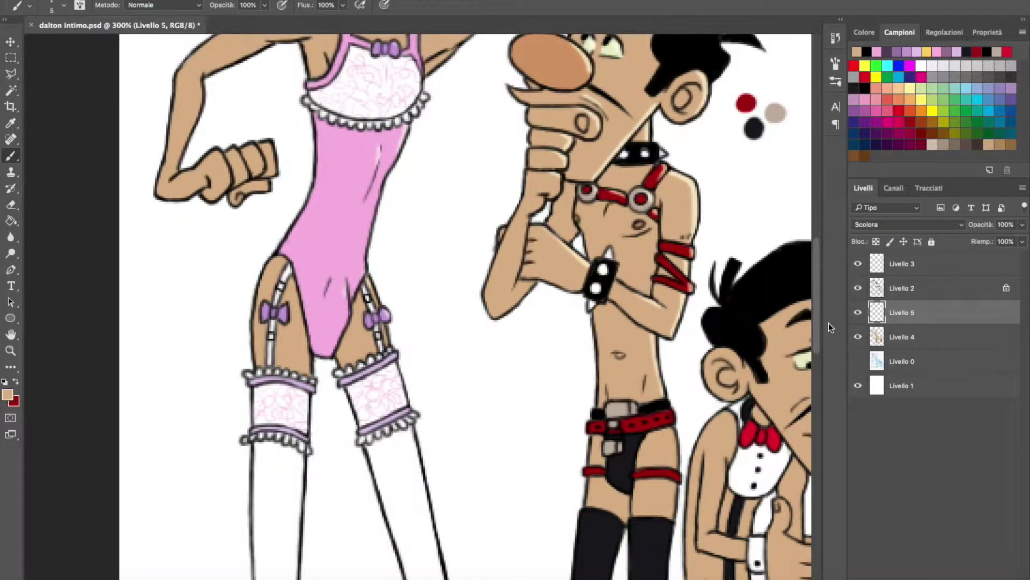
scroll(633, 338, "down", 3)
Step: Paint highlights on the second character's harness, black briefs and thighs and on the third character's nose and face
key("bracketleft")
key("bracketright")
key("ctrl+0")
scroll(674, 395, "up", 5)
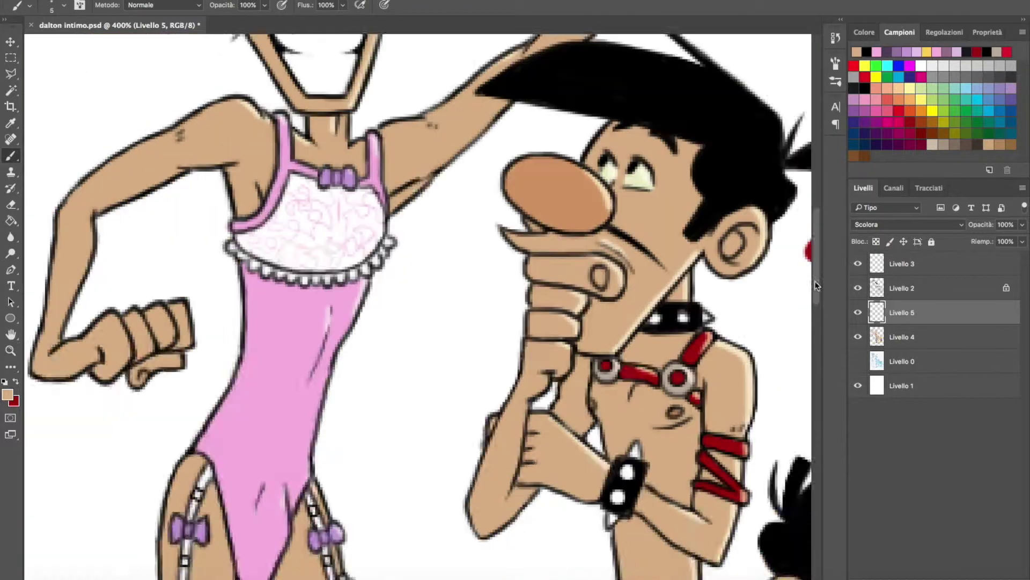
scroll(477, 343, "down", 5)
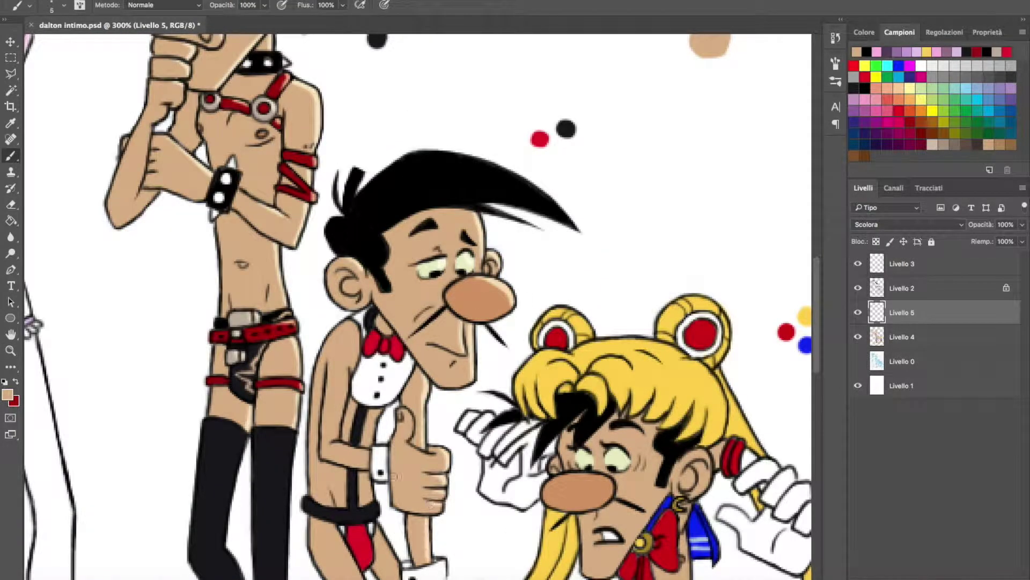
Step: Paint and clean up highlights on the third character's hands, arms, black straps, legs and feet on Livello 5
scroll(410, 424, "down", 5)
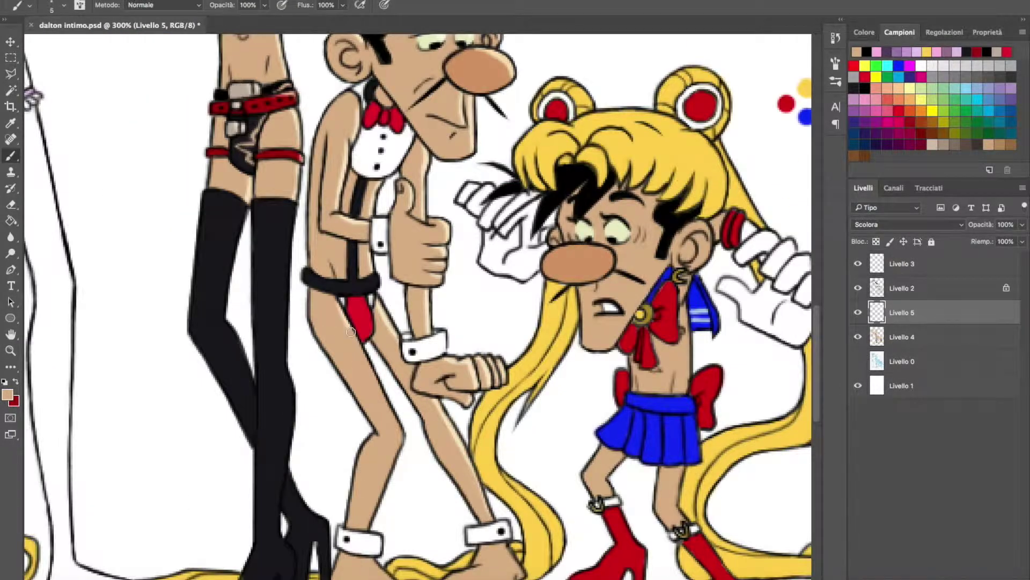
key("e")
scroll(351, 332, "up", 2)
key("ctrl+0")
scroll(548, 305, "up", 5)
key("ctrl+0")
key("b")
scroll(443, 428, "up", 5)
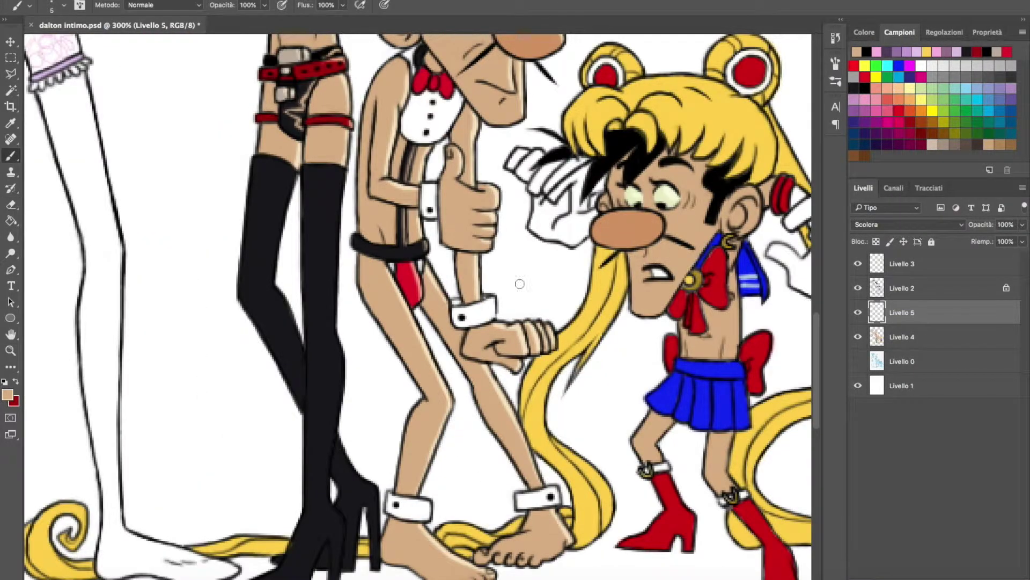
Step: Paint a zigzag highlight down the length of the second character's front boot on Livello 5
key("ctrl+0")
scroll(408, 322, "up", 5)
left_click_drag(408, 301, 413, 430)
scroll(400, 322, "down", 5)
left_click_drag(400, 301, 400, 454)
Step: Refine the front boot's highlight with the eraser and add matching zigzag highlights to the rear boot
key("e")
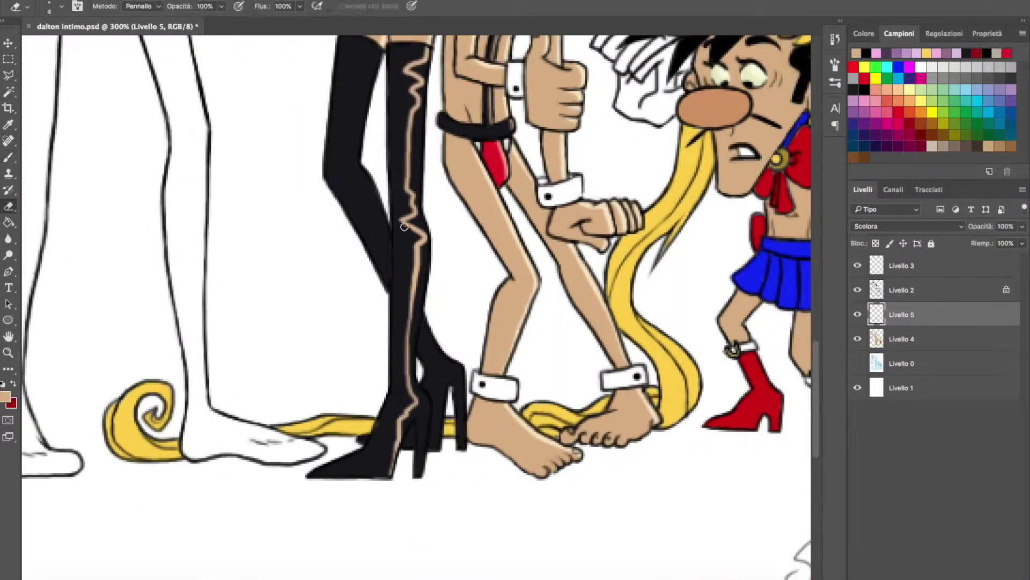
key("ctrl+0")
left_click_drag(370, 236, 387, 443)
scroll(386, 443, "up", 5)
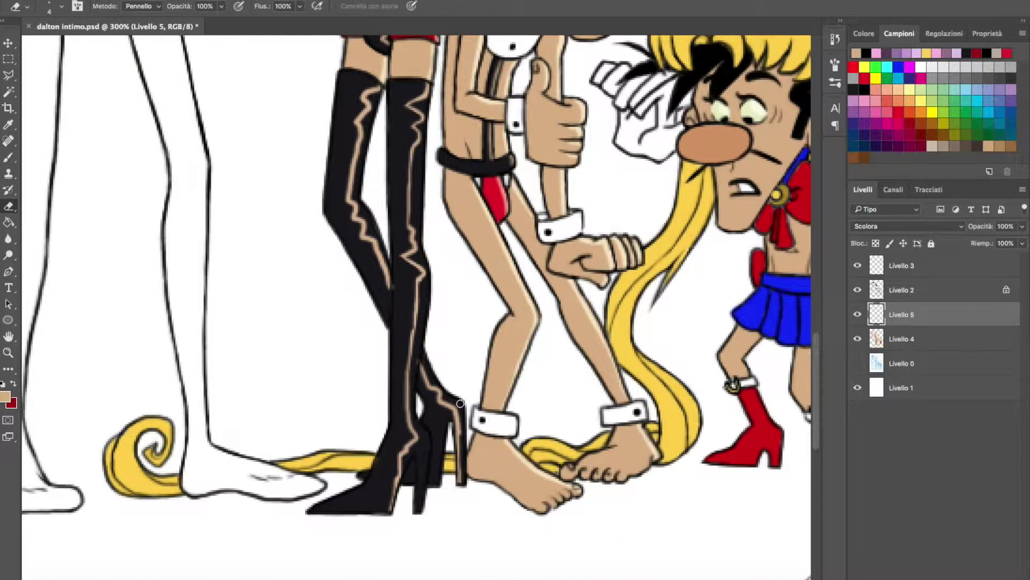
Step: Paint highlights on the second character's red harness, arm straps, metal rings and belt on Livello 5
key("b")
key("ctrl+0")
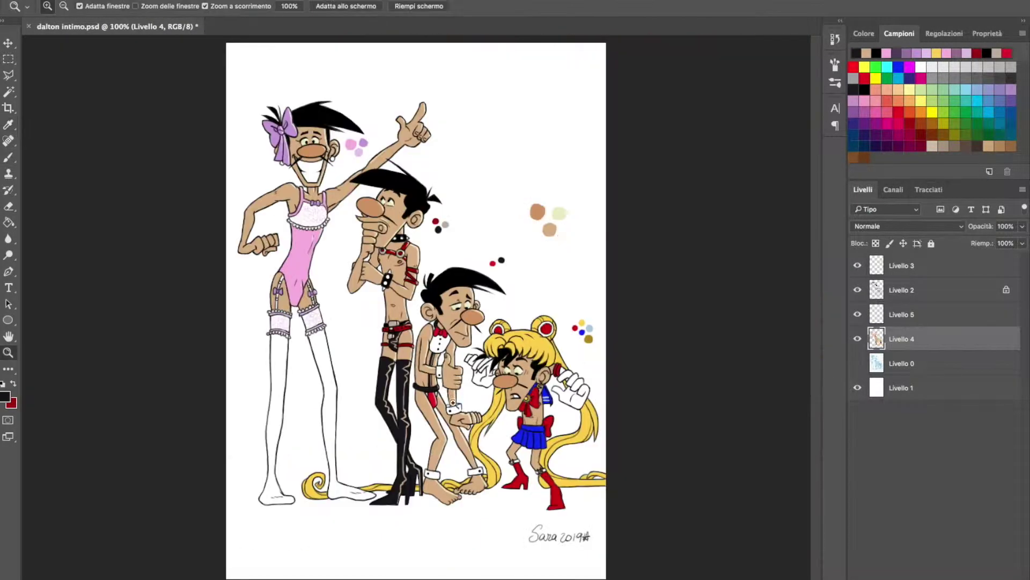
scroll(324, 207, "up", 5)
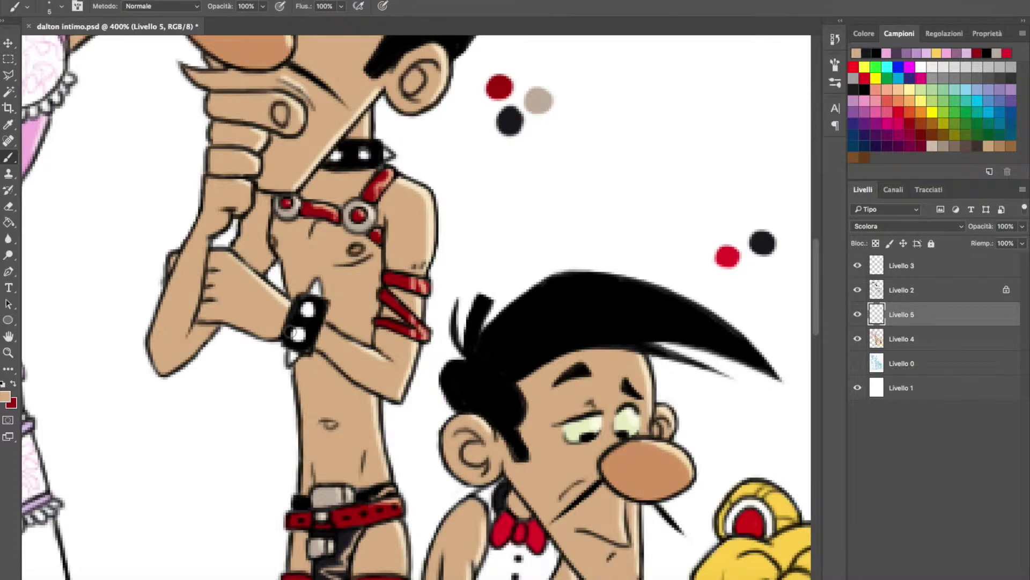
scroll(339, 350, "down", 1)
left_click_drag(326, 485, 325, 440)
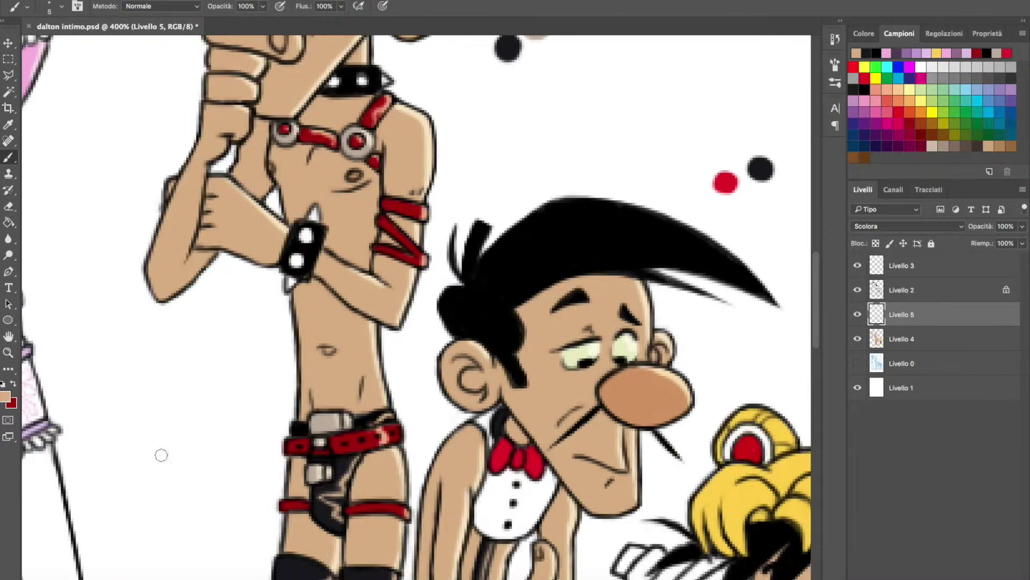
Step: Paint highlights on the fourth character's hair edges, red gems, sailor collar, bows, legs and boots on Livello 5
key("ctrl+0")
scroll(400, 258, "up", 5)
scroll(400, 259, "down", 3)
scroll(506, 304, "up", 3)
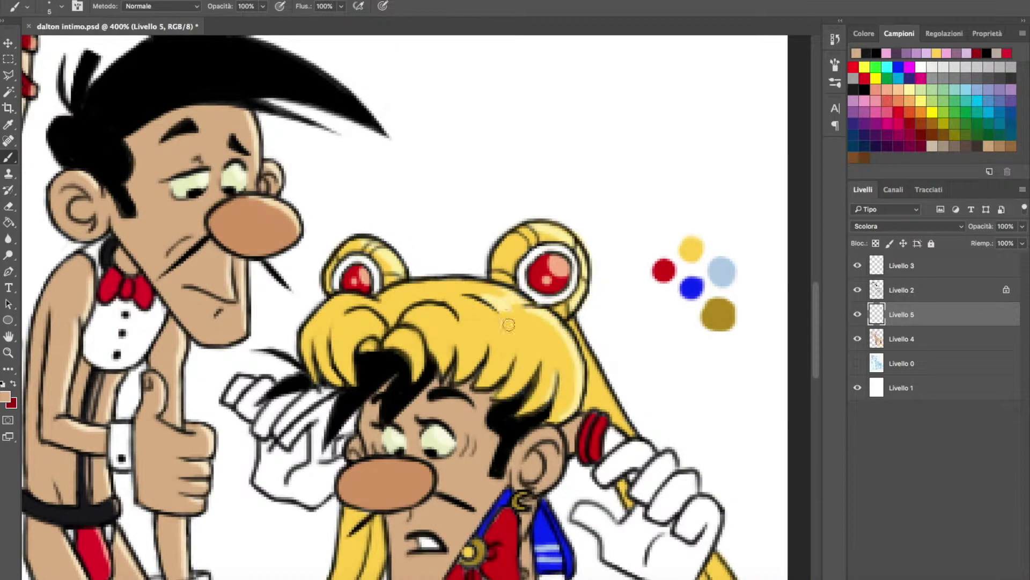
scroll(616, 405, "down", 5)
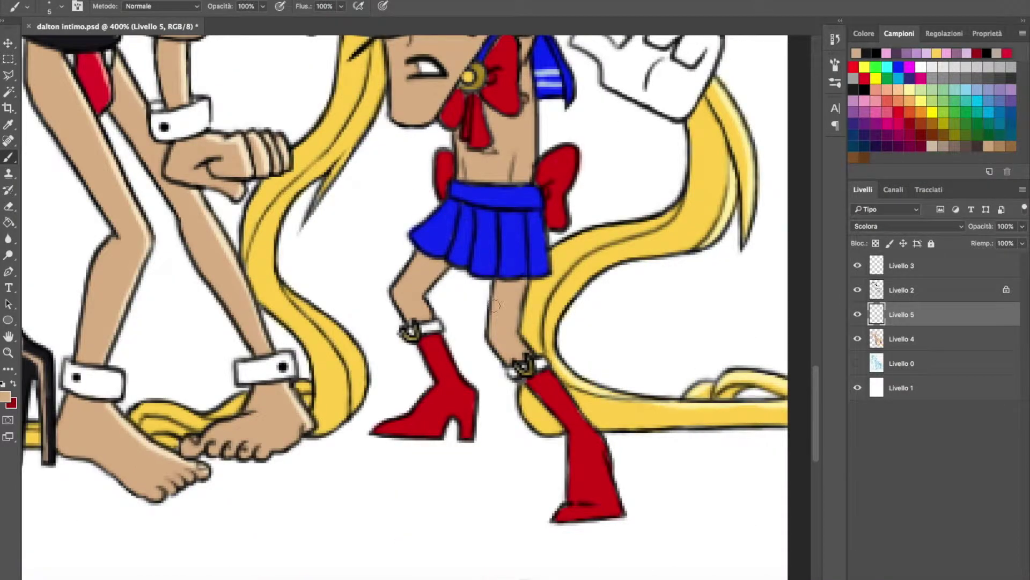
scroll(644, 322, "up", 2)
scroll(480, 307, "down", 3)
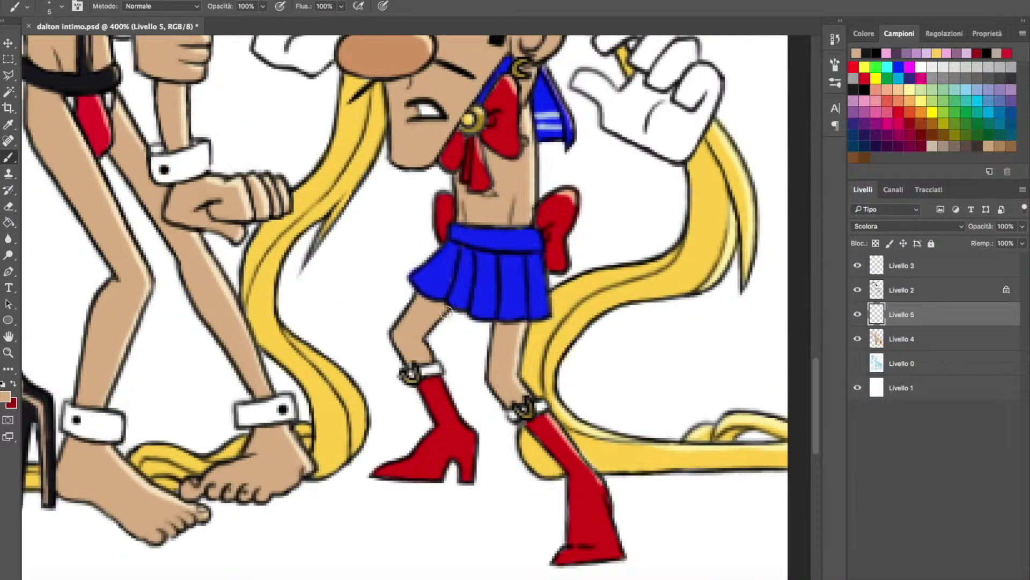
Step: Add zigzag highlights to the fourth character's blonde fringe and to the long hair tails on Livello 5
scroll(536, 349, "up", 6)
scroll(573, 392, "left", 1)
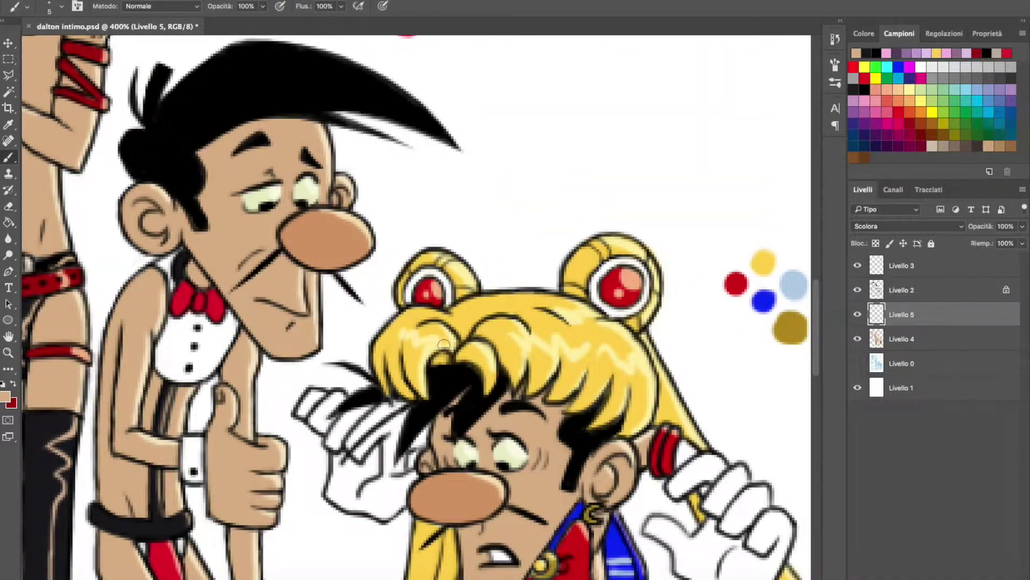
scroll(573, 392, "down", 1)
scroll(735, 387, "down", 5)
scroll(324, 406, "left", 5)
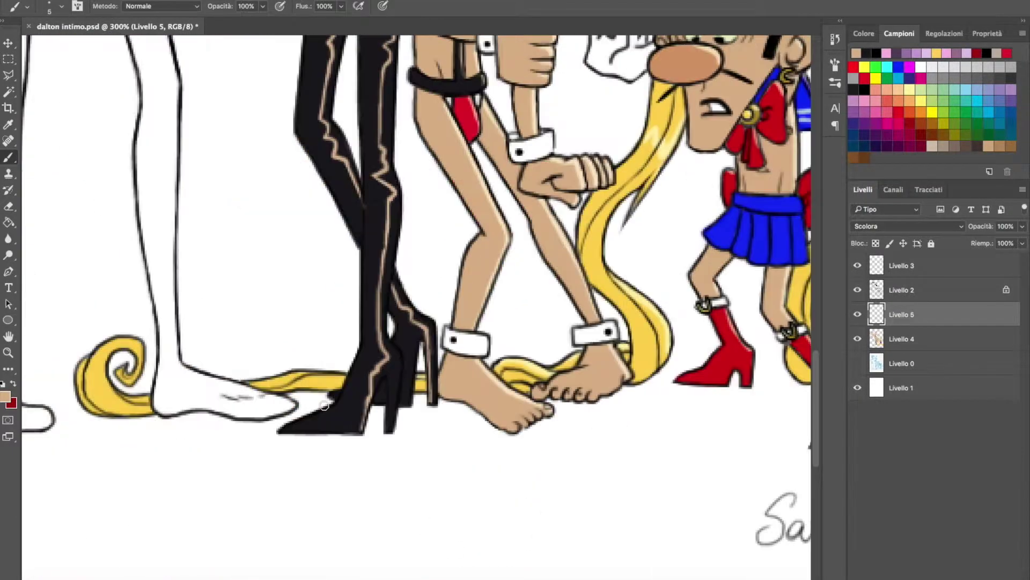
Step: Create the new layer Livello 6 above Livello 5 and set its blend mode to Moltiplica
key("z")
key("ctrl+1")
key("ctrl+shift+alt+n")
key("shift+alt+m")
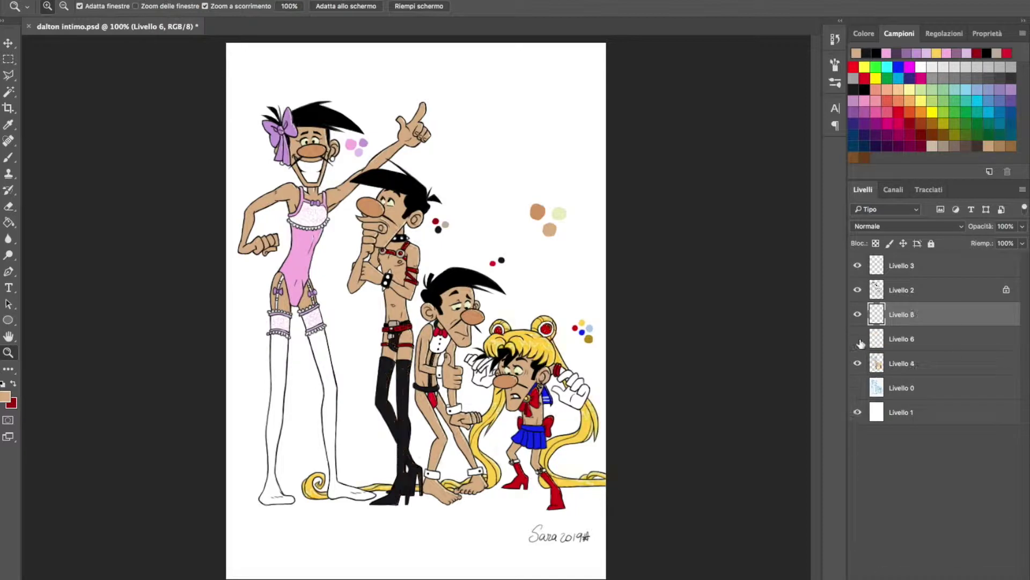
Step: Shade the fourth character's blonde hair and face with the skin tone on Livello 6, and erase the shadow from the raised glove
scroll(519, 364, "up", 3)
key("b")
left_click_drag(376, 392, 344, 427)
left_click_drag(452, 368, 558, 346)
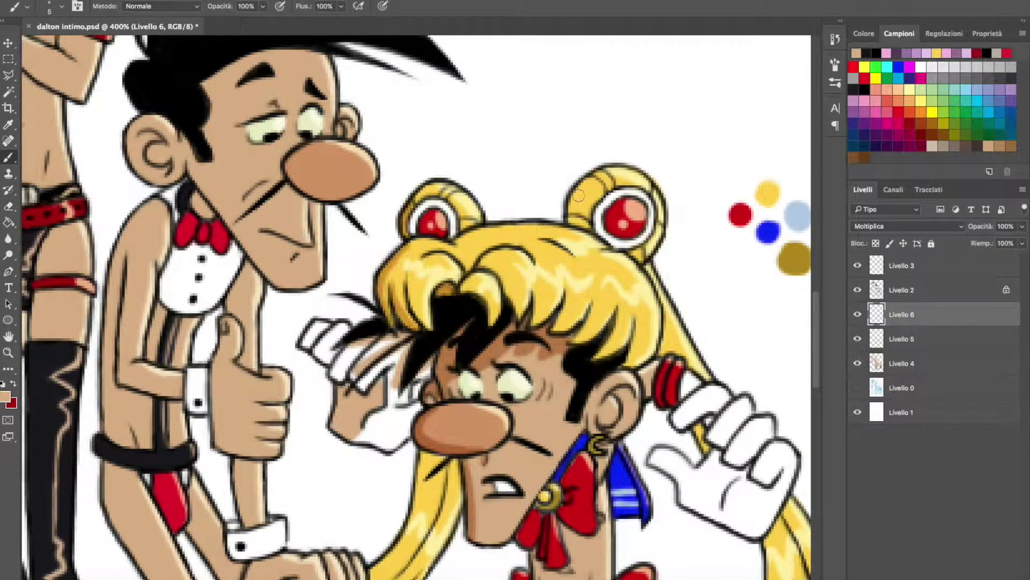
key("e")
left_click_drag(357, 424, 348, 356)
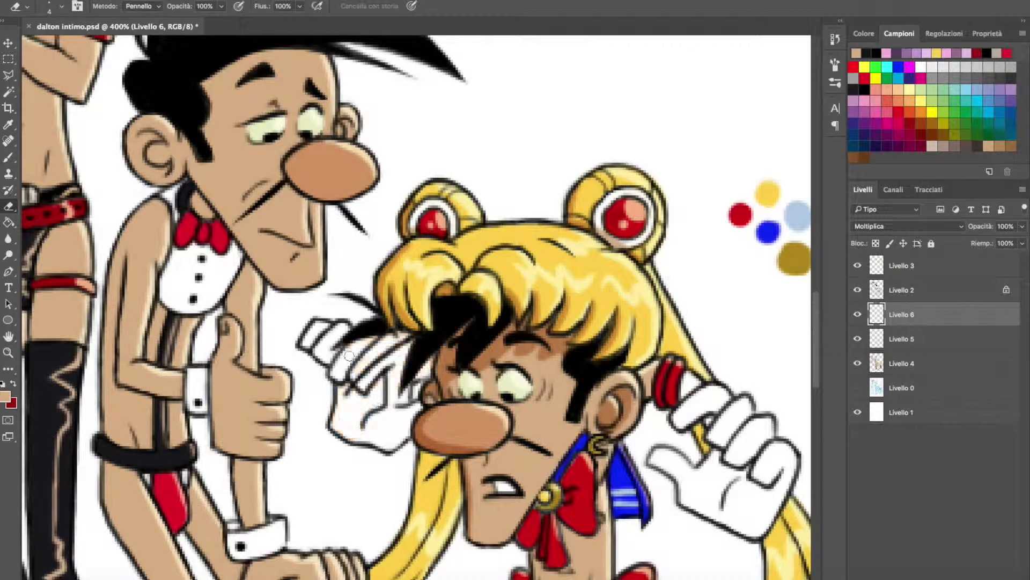
Step: Paint skin-tone shadows on the fourth character's ear, neck, red bow, sailor collar and blue skirt folds
scroll(797, 380, "down", 3)
key("b")
left_click_drag(579, 475, 581, 539)
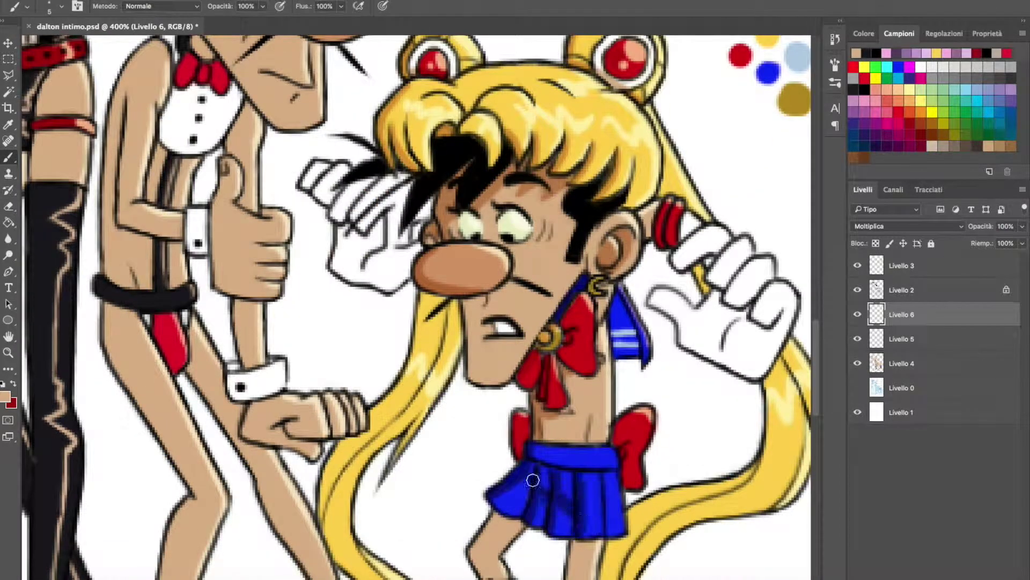
key("h")
left_click_drag(668, 237, 596, 430)
Step: Shade the fourth character's gloves and the third character's face, ear, arms, torso and legs on Livello 6
key("ctrl+minus")
key("h")
left_click_drag(494, 356, 463, 351)
mouse_move(481, 561)
left_mouse_down()
mouse_move(617, 537)
mouse_move(697, 446)
mouse_move(531, 381)
mouse_move(590, 456)
left_mouse_up()
key("h")
key("ctrl+z")
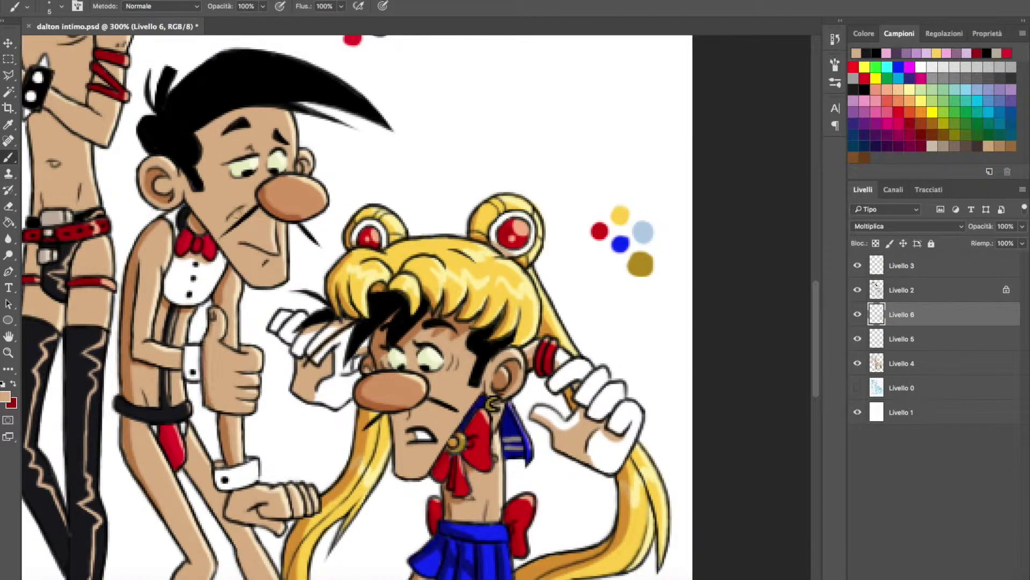
scroll(298, 242, "down", 5)
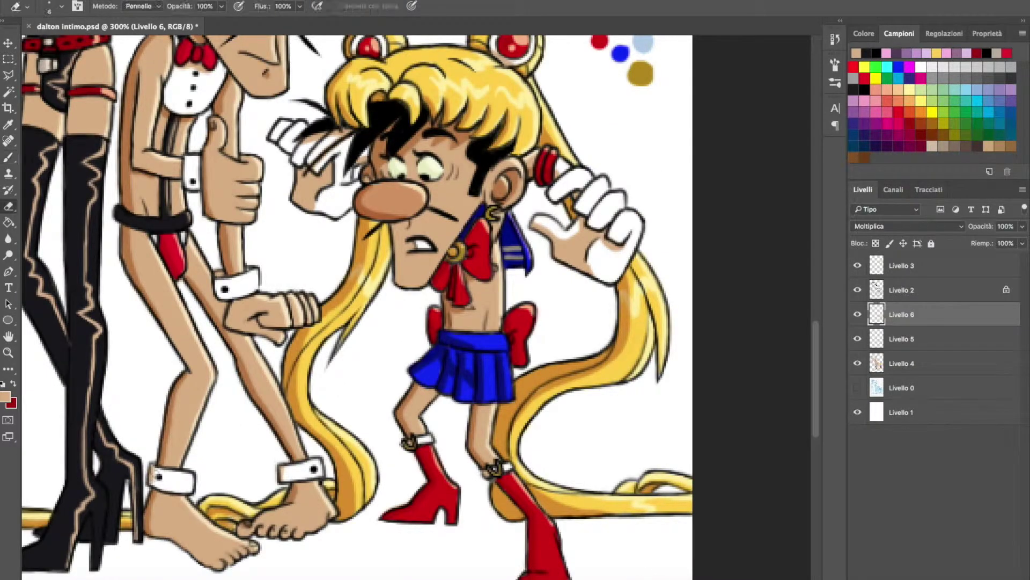
Step: Paint shadows on the second character's nose, ear, fingers, forearms, torso and thighs on Livello 6
key("ctrl+0")
left_click_drag(553, 225, 596, 225)
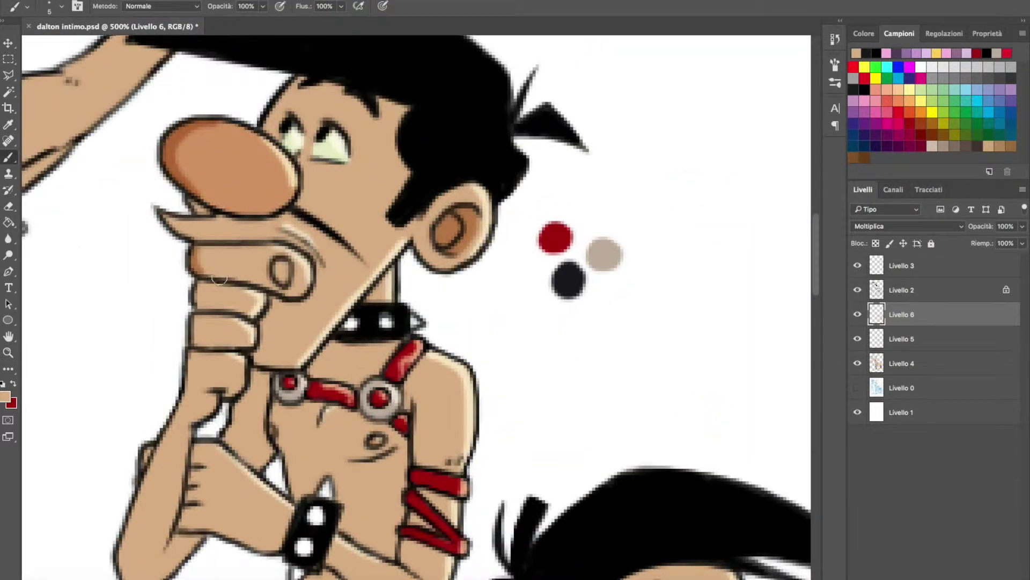
scroll(324, 359, "down", 5)
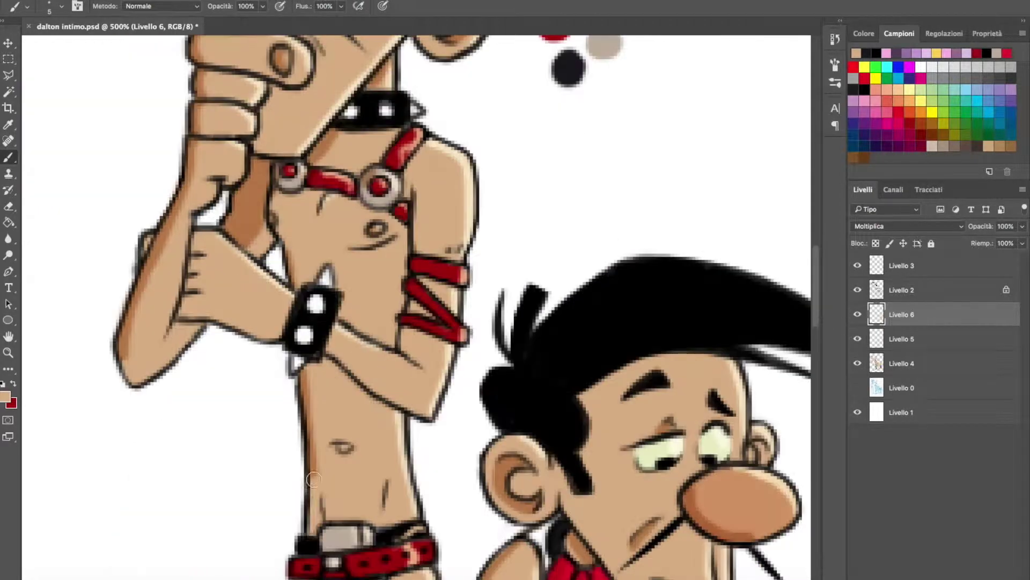
key("e")
key("z")
scroll(324, 284, "down", 5)
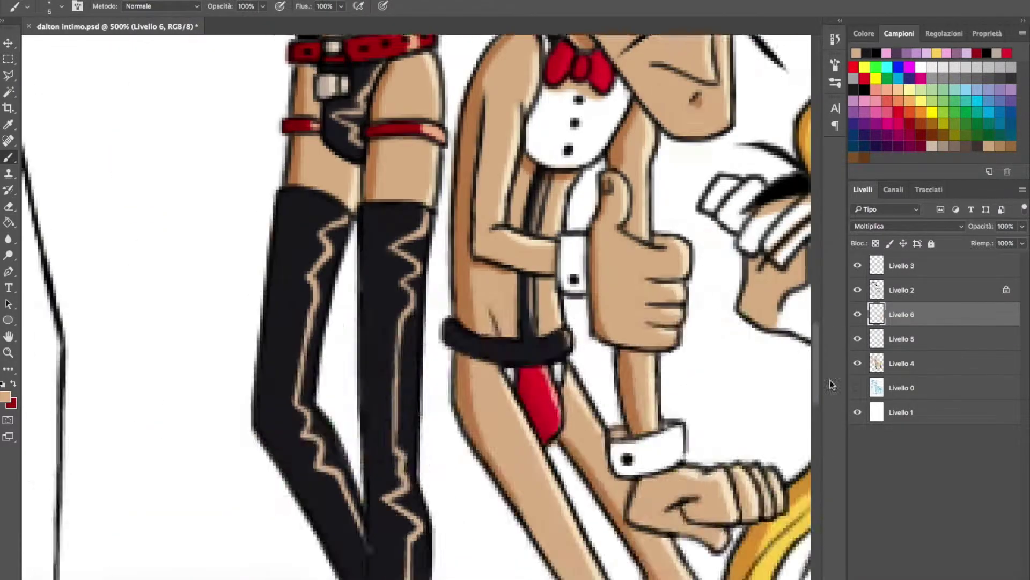
scroll(324, 284, "right", 5)
key("ctrl+0")
left_click_drag(356, 325, 408, 325)
key("e")
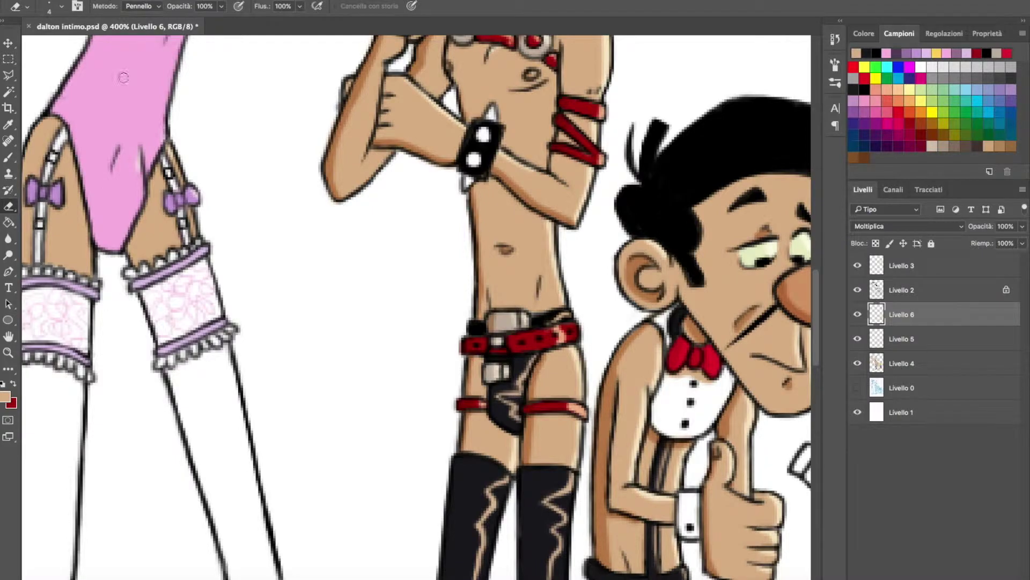
Step: Shade the first character's face, ear and purple hair bow on Livello 6
key("z")
key("ctrl+minus")
key("ctrl+minus")
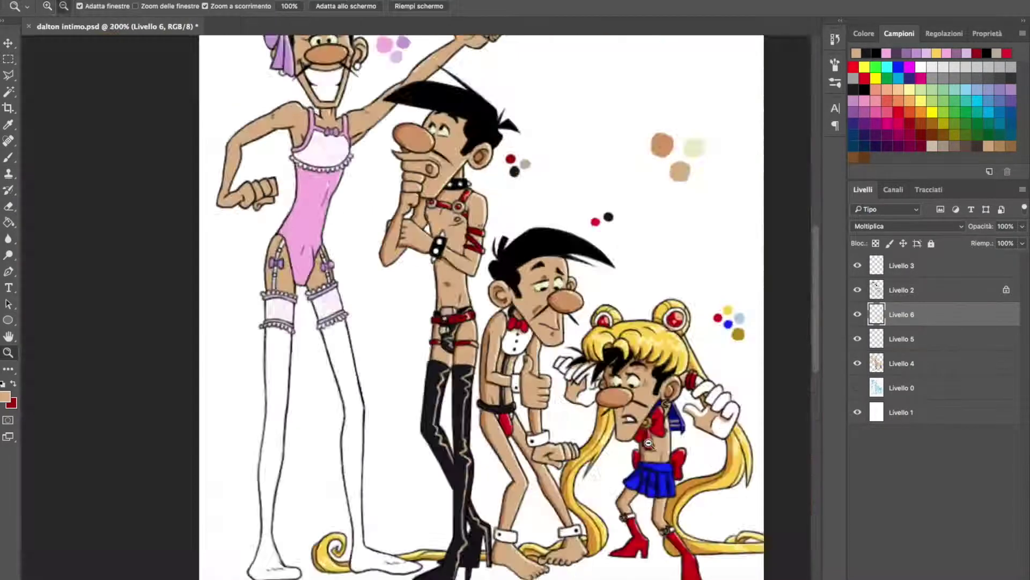
left_click(649, 443)
scroll(649, 442, "right", 3)
key("ctrl+0")
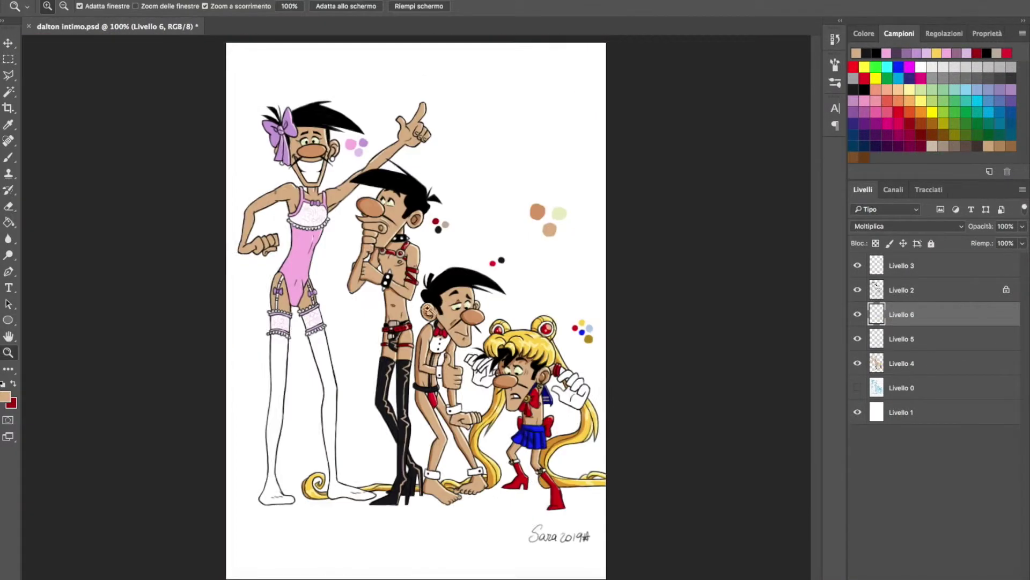
left_click_drag(359, 371, 408, 370)
key("b")
scroll(509, 206, "up", 5)
scroll(399, 322, "up", 10)
scroll(399, 322, "left", 5)
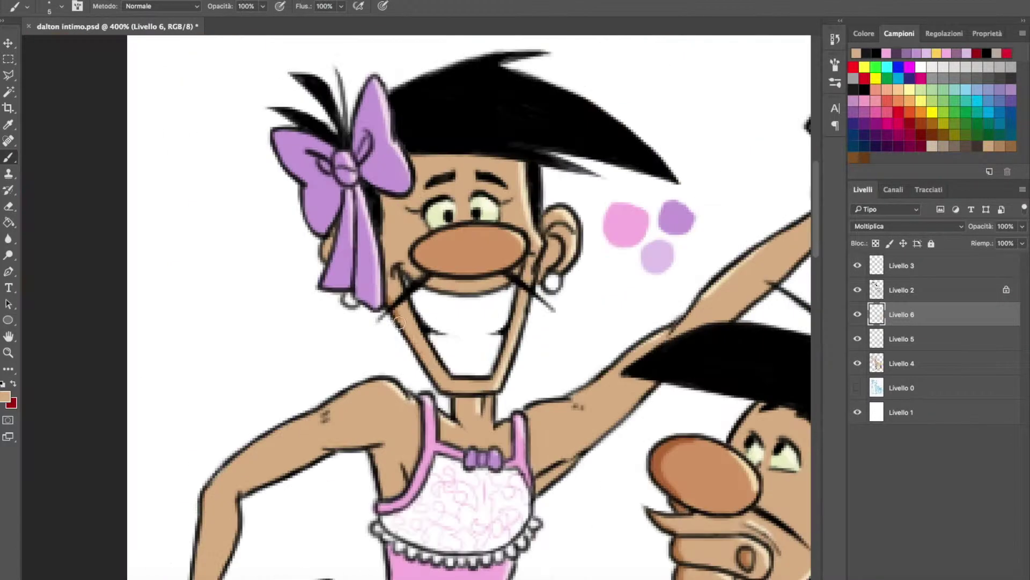
left_click_drag(294, 172, 359, 293)
Step: Shade the first character's bent arm, fist and armpit, and the shadow side of the lace bodice and pink leotard
scroll(820, 248, "down", 5)
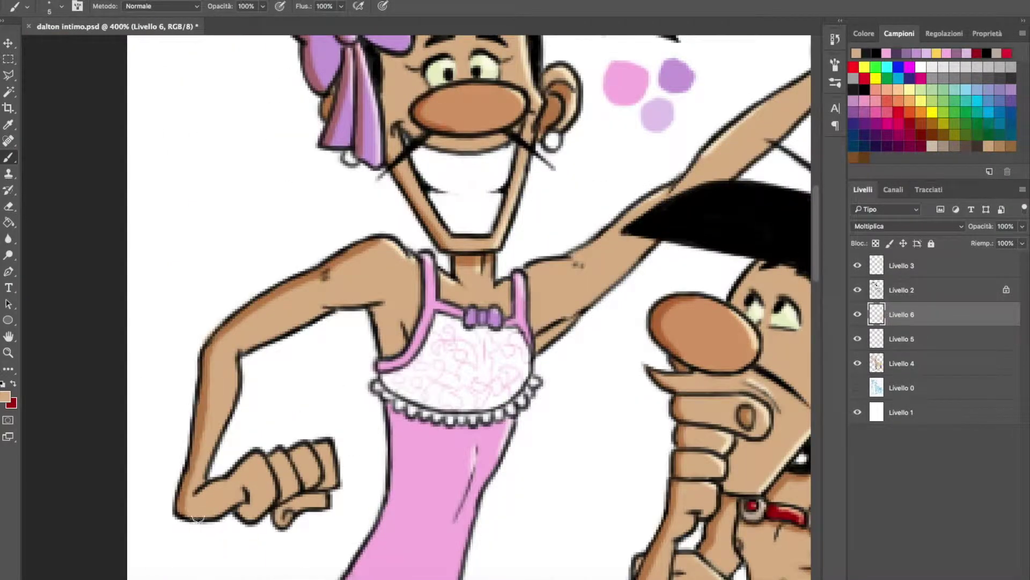
left_click_drag(201, 506, 245, 496)
left_click_drag(386, 314, 424, 520)
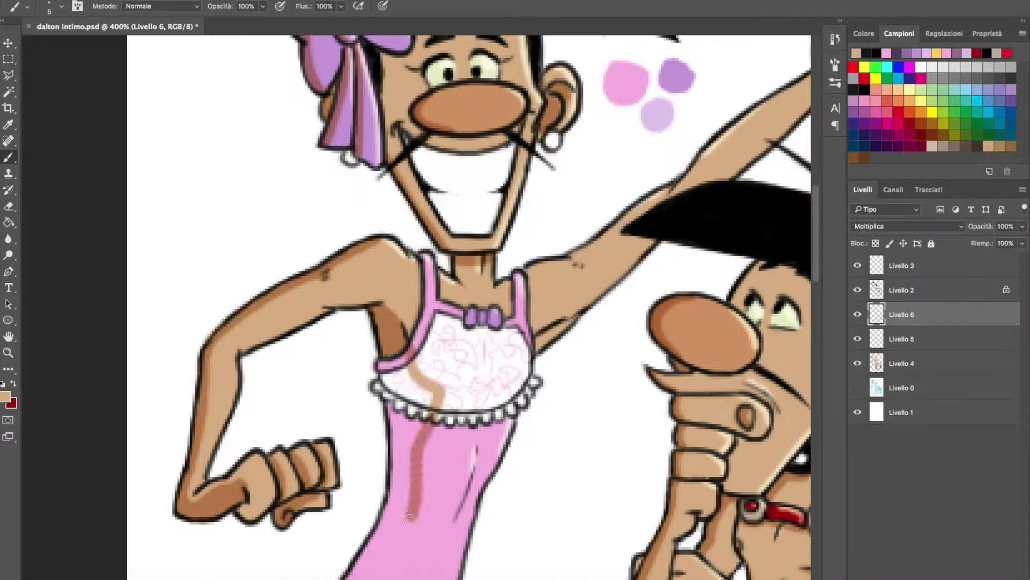
left_click_drag(397, 552, 409, 321)
scroll(409, 321, "down", 5)
left_click_drag(344, 516, 403, 290)
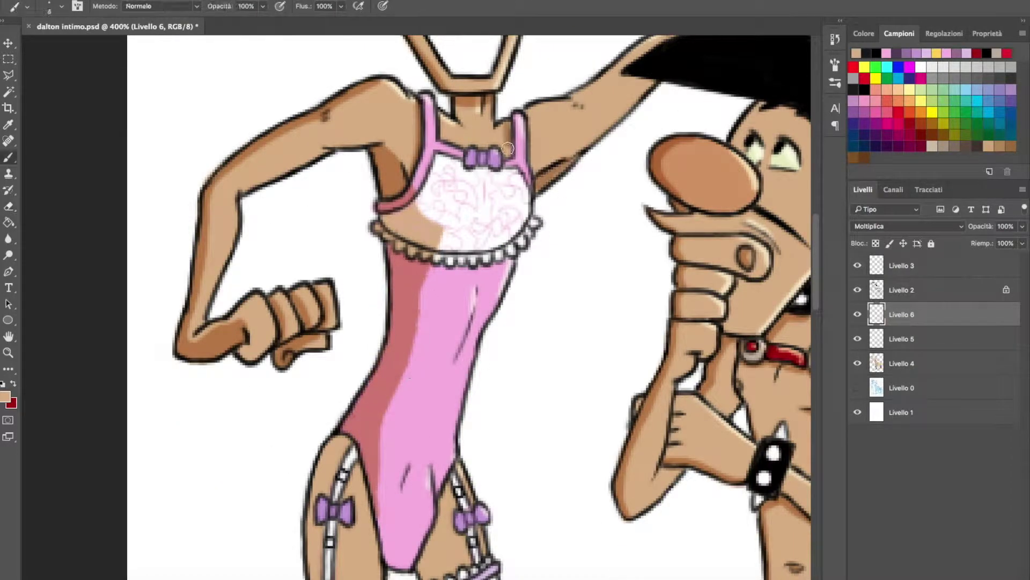
Step: Paint skin-tone shadows on the first character's thighs and on the lace top of the front stocking
scroll(402, 290, "down", 5)
left_click_drag(311, 414, 333, 266)
mouse_move(309, 408)
left_mouse_down()
mouse_move(316, 288)
mouse_move(305, 413)
left_mouse_up()
left_click_drag(456, 293, 421, 410)
left_click_drag(300, 429, 321, 430)
left_click_drag(301, 492, 322, 497)
Step: Shade the length and foot of the first character's front white stocking with the skin tone
scroll(431, 429, "down", 4)
left_click_drag(330, 306, 306, 445)
scroll(306, 445, "down", 8)
left_click_drag(322, 120, 290, 553)
scroll(290, 552, "down", 4)
left_click_drag(306, 480, 279, 574)
key("e")
key("b")
Step: Shade the first character's other white stocking with the skin tone from lace top to foot
scroll(483, 271, "up", 10)
mouse_move(446, 140)
left_mouse_down()
mouse_move(483, 271)
mouse_move(523, 526)
left_mouse_up()
scroll(523, 526, "down", 10)
mouse_move(542, 424)
left_mouse_down()
mouse_move(681, 472)
mouse_move(633, 472)
left_mouse_up()
key("e")
key("b")
Step: Shade and clean up the fingers, hand and length of the first character's raised arm on Livello 6
key("ctrl+minus")
scroll(301, 503, "up", 15)
left_click_drag(395, 147, 429, 183)
mouse_move(429, 137)
left_mouse_down()
mouse_move(436, 87)
mouse_move(412, 182)
left_mouse_up()
key("e")
key("b")
mouse_move(435, 101)
left_mouse_down()
mouse_move(414, 185)
mouse_move(321, 251)
left_mouse_up()
key("e")
key("b")
key("e")
key("b")
key("h")
left_click_drag(419, 123, 432, 134)
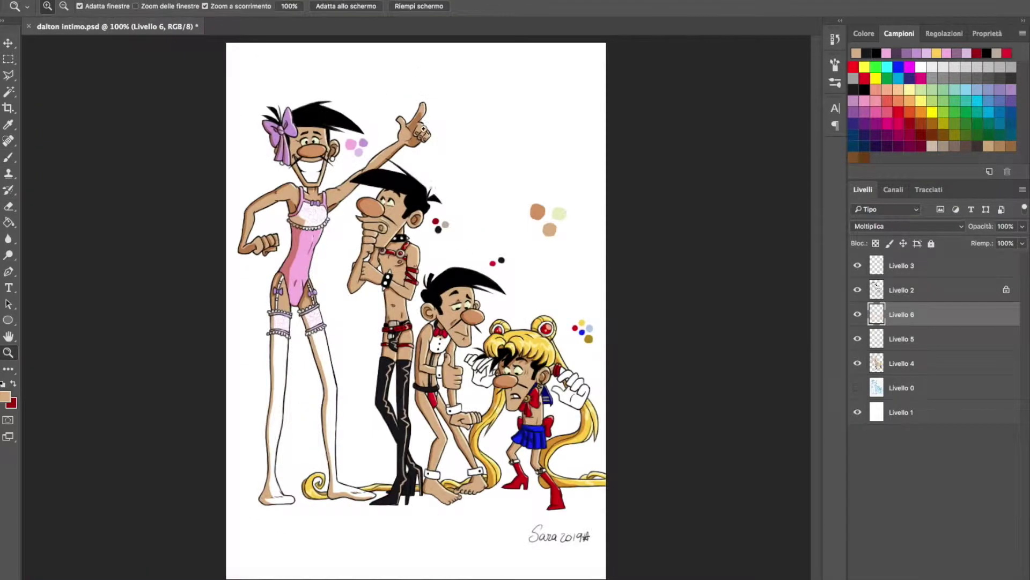
Step: Sample the light blue palette swatch and repaint the shadow down the first character's front stocking with it
key("z")
key("ctrl+1")
key("i")
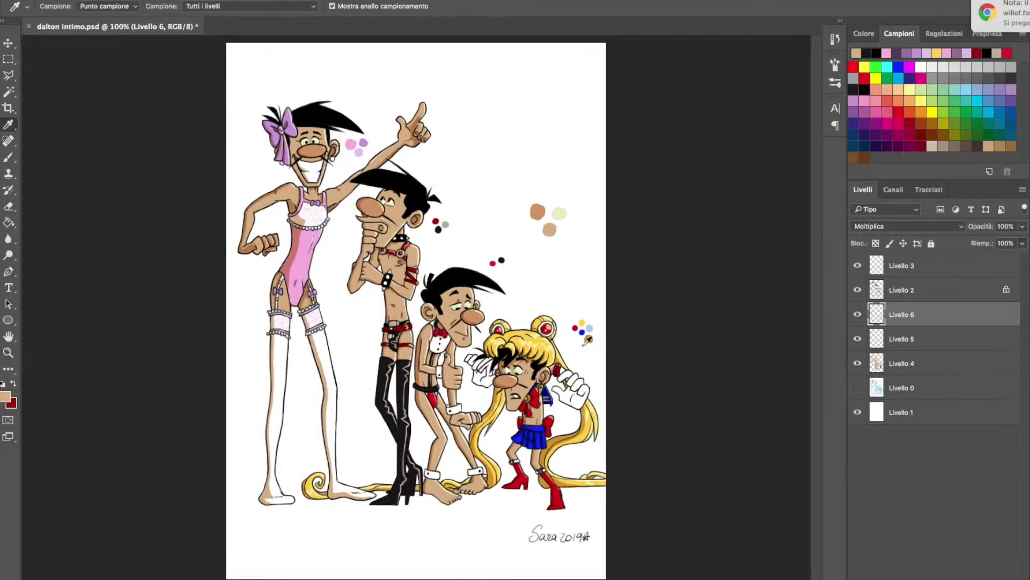
left_click(589, 329)
key("b")
key("ctrl+plus")
key("ctrl+plus")
scroll(299, 371, "down", 5)
left_click_drag(322, 357, 322, 300)
scroll(322, 322, "down", 5)
left_click_drag(319, 126, 303, 574)
Step: Erase the light blue shading that spills outside the outline of the front stocking and foot
key("e")
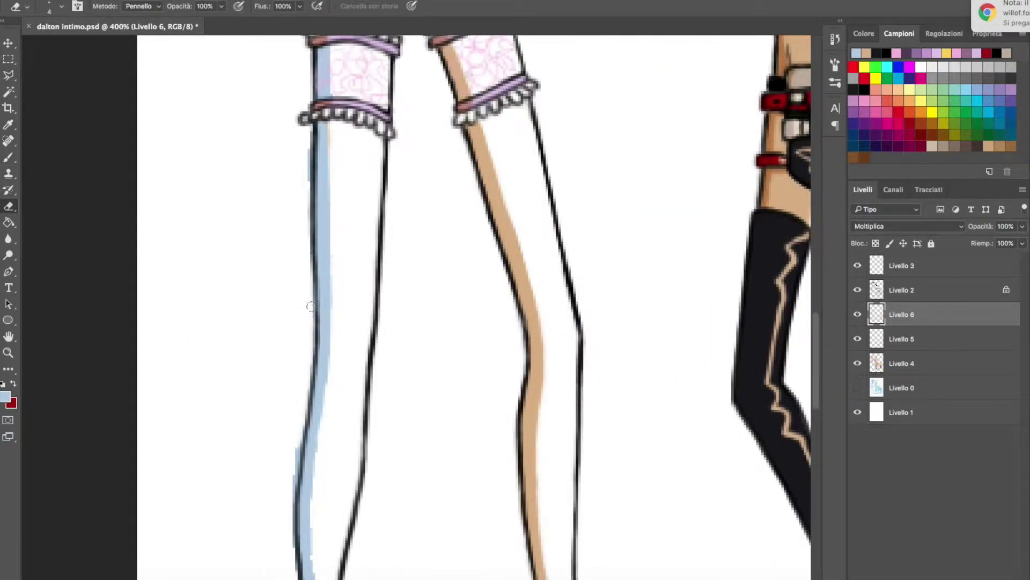
left_click_drag(311, 134, 295, 489)
scroll(318, 317, "down", 5)
left_click_drag(315, 392, 313, 577)
scroll(327, 485, "down", 4)
left_click_drag(301, 365, 322, 488)
scroll(352, 290, "up", 10)
Step: Repaint the shadow on the first character's other stocking and foot in light blue
key("b")
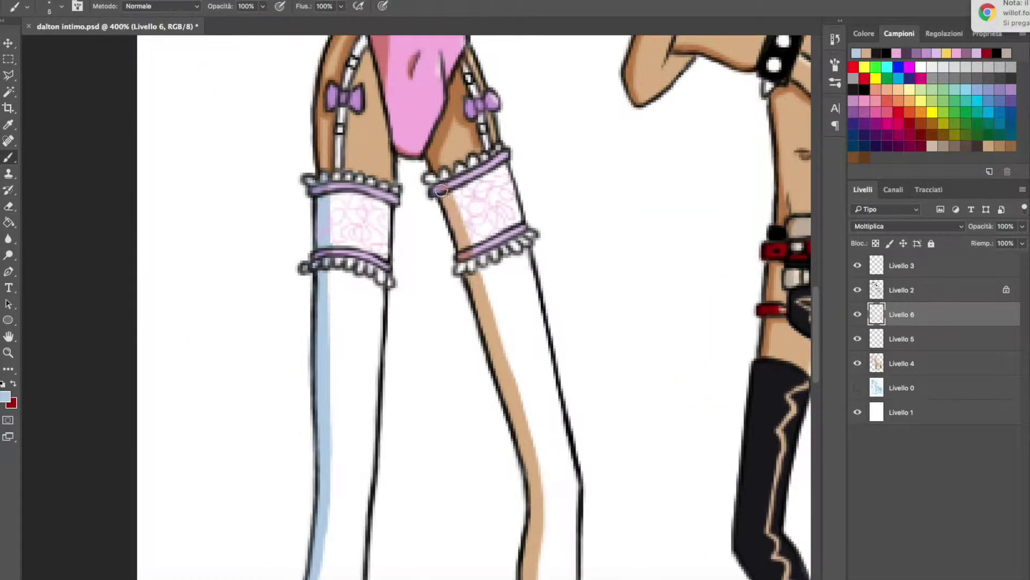
left_click_drag(440, 190, 502, 384)
scroll(502, 384, "down", 6)
scroll(534, 322, "up", 3)
left_click_drag(534, 145, 542, 376)
scroll(542, 376, "down", 3)
left_click_drag(528, 215, 683, 481)
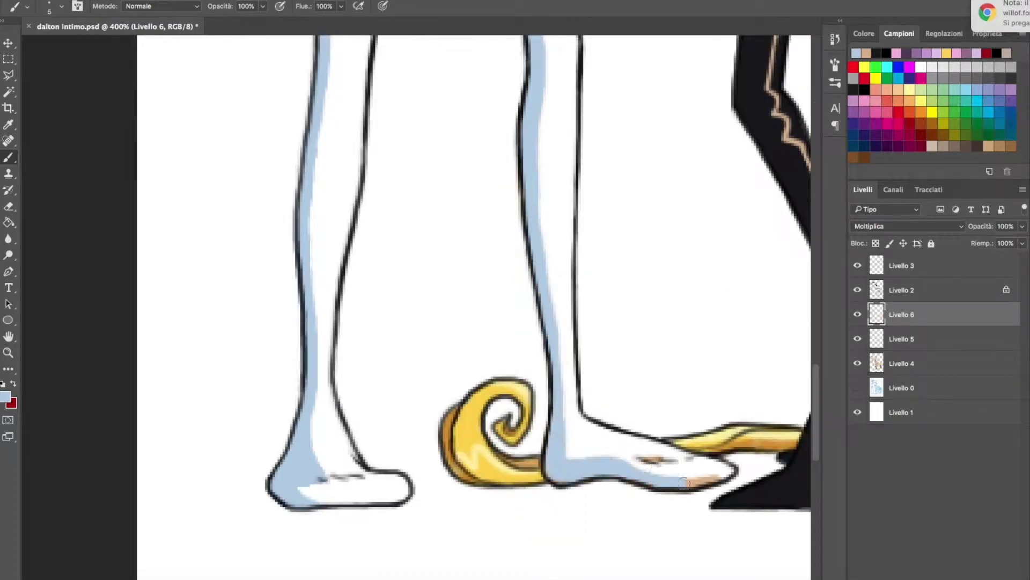
Step: Paint light blue shadows on the first character's teeth, lace bodice, garter straps and white frills
scroll(388, 277, "up", 10)
scroll(389, 277, "right", 2)
scroll(240, 351, "up", 10)
scroll(376, 322, "down", 10)
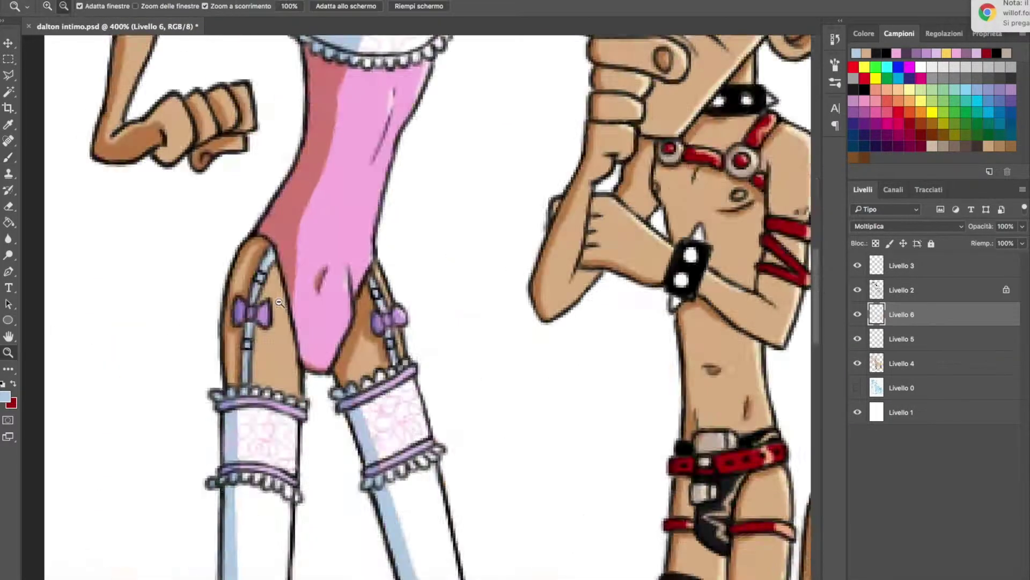
Step: Add light blue shadows to the second character's studs, the third character's bib and cuffs, and the fourth character's gloves
scroll(483, 322, "right", 10)
scroll(644, 375, "down", 10)
scroll(537, 322, "up", 15)
scroll(536, 322, "up", 5)
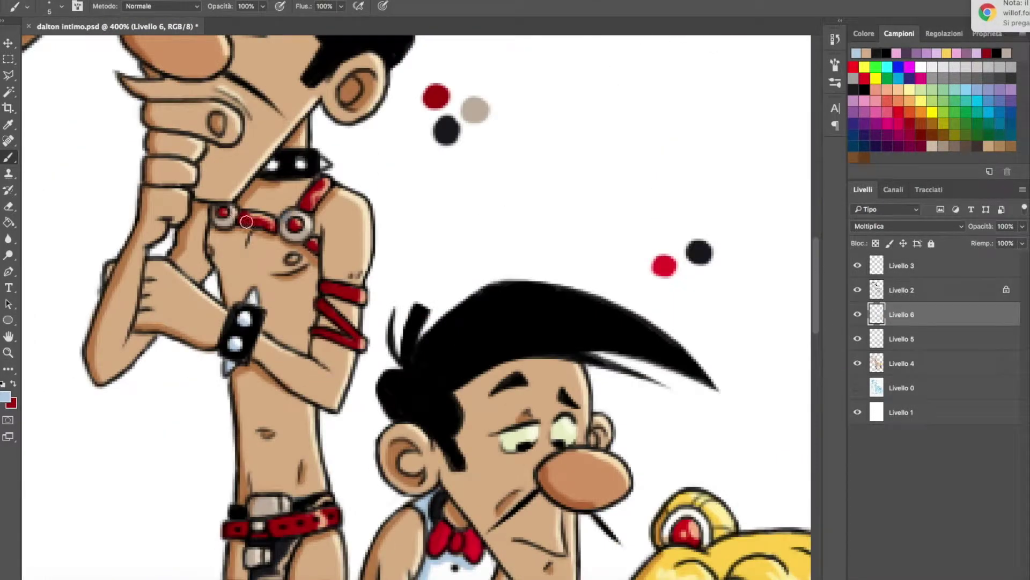
scroll(537, 322, "down", 4)
scroll(403, 326, "down", 4)
scroll(404, 326, "right", 4)
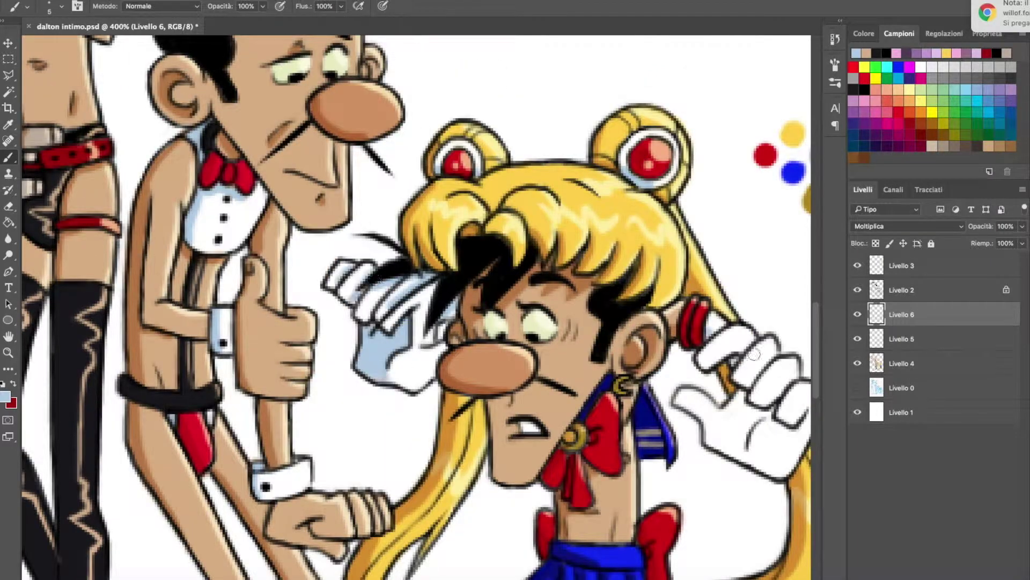
key("z")
key("ctrl+1")
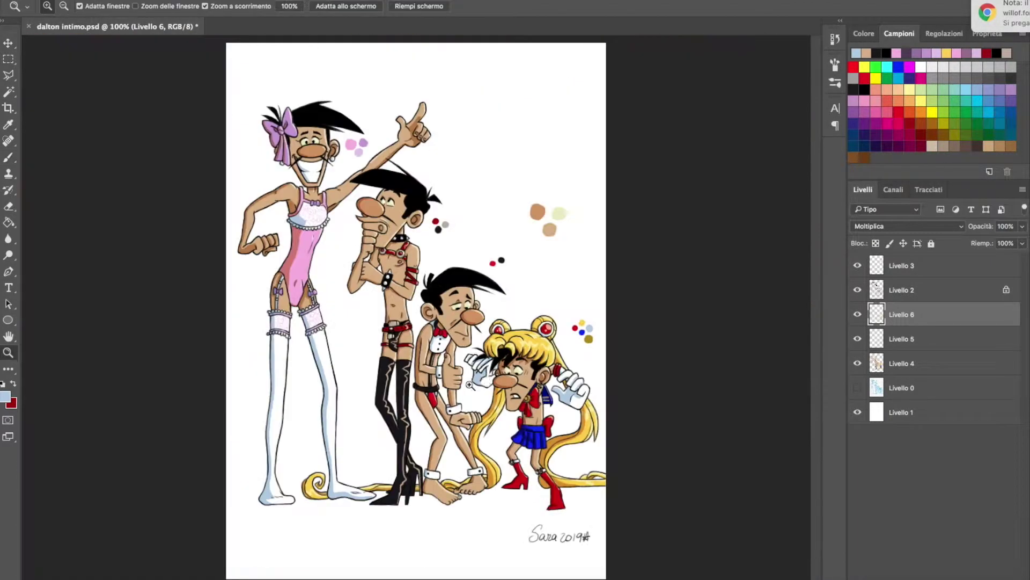
Step: Add the new layer Livello 7 above Livello 6 and reduce its fill
key("ctrl+shift+alt+n")
key("ctrl+plus")
key("ctrl+plus")
key("ctrl+plus")
key("b")
left_click(1023, 243)
left_click_drag(1023, 246, 998, 258)
Step: Brush soft skin-tone shadows along the shaded side of all four characters on the Moltiplica layer Livello 8 with a size 51 brush
key("z")
key("ctrl+1")
key("shift+alt+m")
key("b")
left_click_drag(253, 134, 322, 504)
left_click_drag(365, 204, 430, 504)
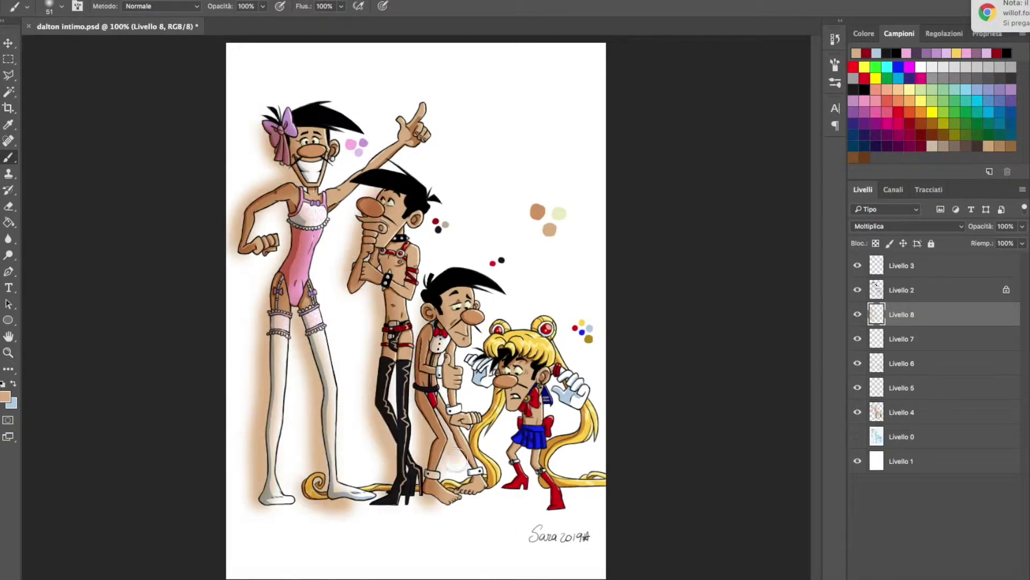
left_click_drag(440, 295, 505, 483)
left_click_drag(532, 349, 585, 472)
Step: Outline the shadow spill beside the first character's bow, face and bent arm with the Polygonal Lasso and delete it
key("ctrl+plus")
key("l")
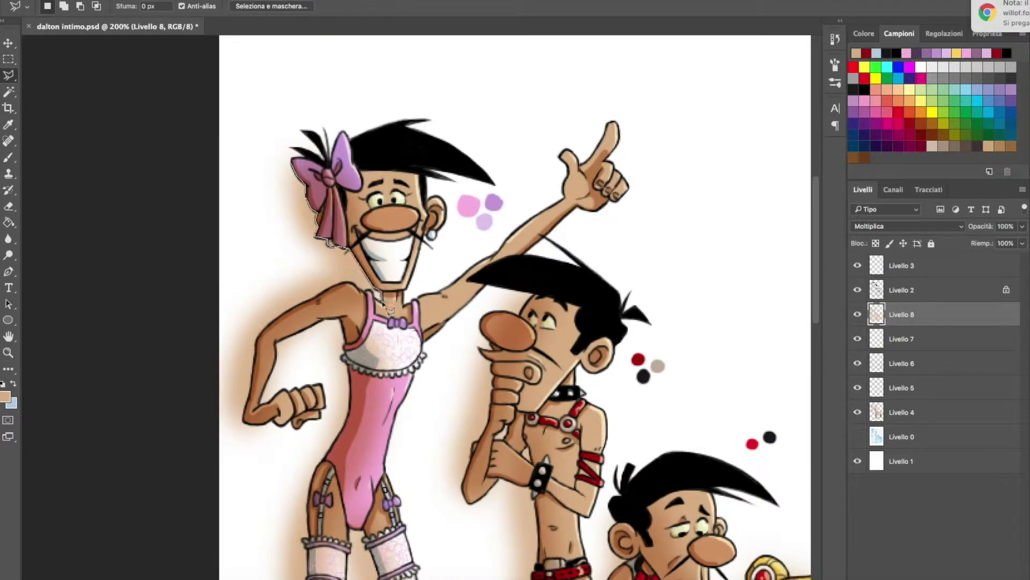
left_click_drag(258, 394, 244, 421)
key("Delete")
key("ctrl+d")
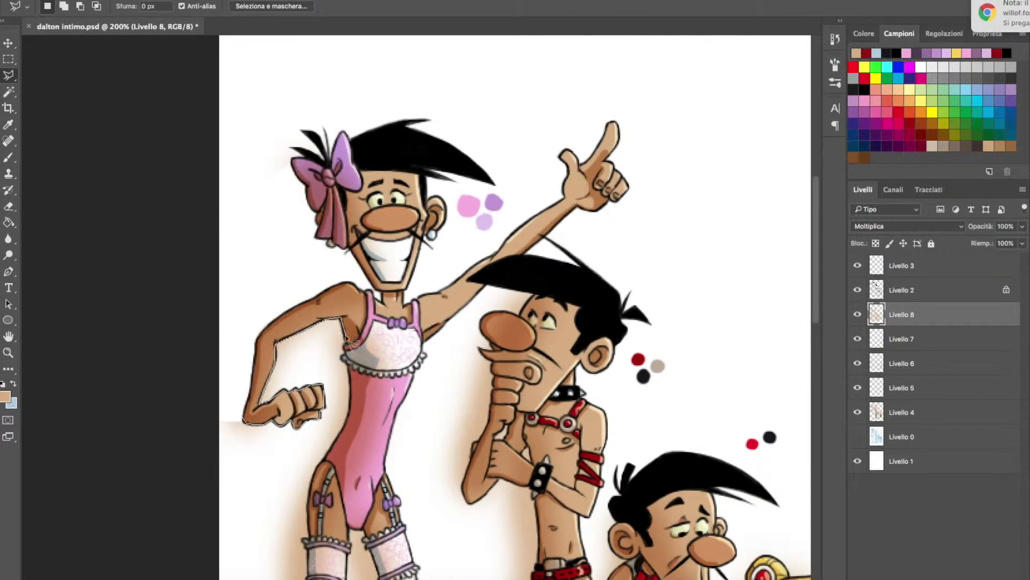
Step: Lasso and delete the shadow spill inside the bent arm and along the outer side of the first character's torso and leg
key("h")
left_click_drag(329, 467, 313, 360)
double_click(296, 575)
key("Delete")
key("ctrl+d")
Step: Lasso and delete the shadow spill between the first character's legs and around the feet and hair curl
key("h")
mouse_move(297, 576)
left_mouse_down()
mouse_move(276, 271)
mouse_move(193, 97)
mouse_move(357, 203)
left_mouse_up()
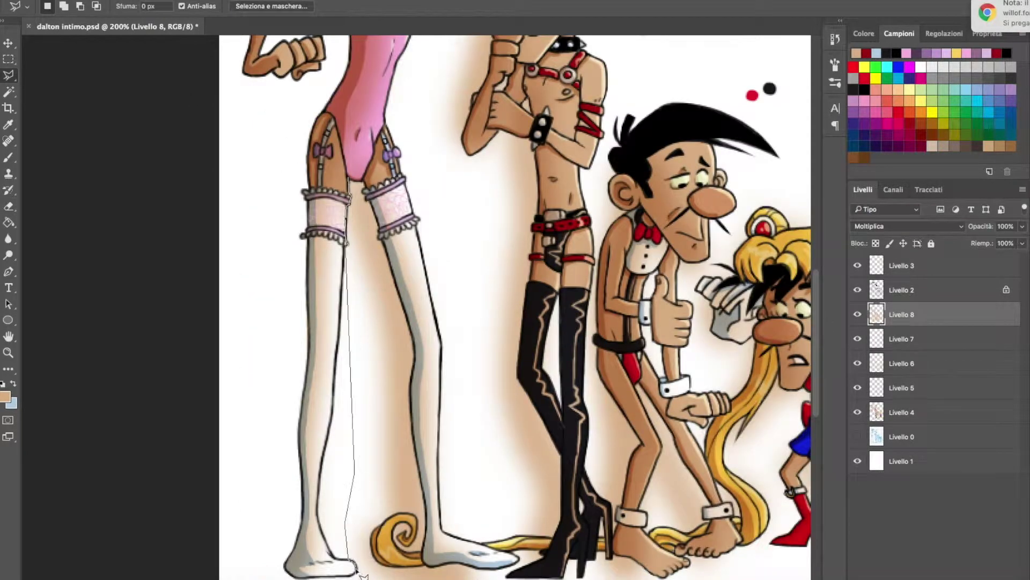
left_click(376, 577)
left_click(477, 568)
left_click(486, 528)
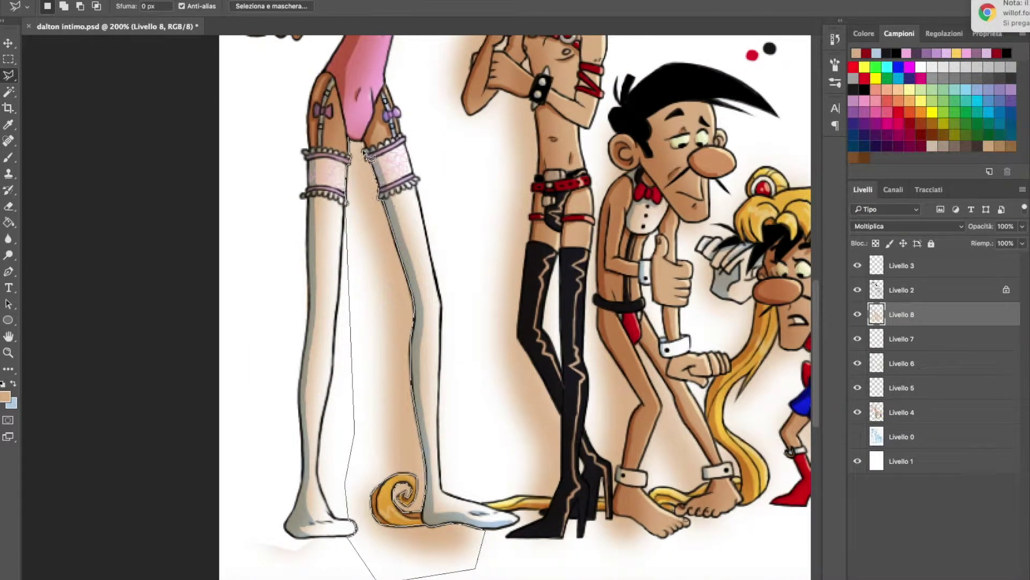
double_click(485, 530)
key("Delete")
key("ctrl+d")
Step: Lasso and delete the shadow spill beneath the second character's boots and the third character's bare feet
double_click(523, 523)
key("Delete")
key("ctrl+d")
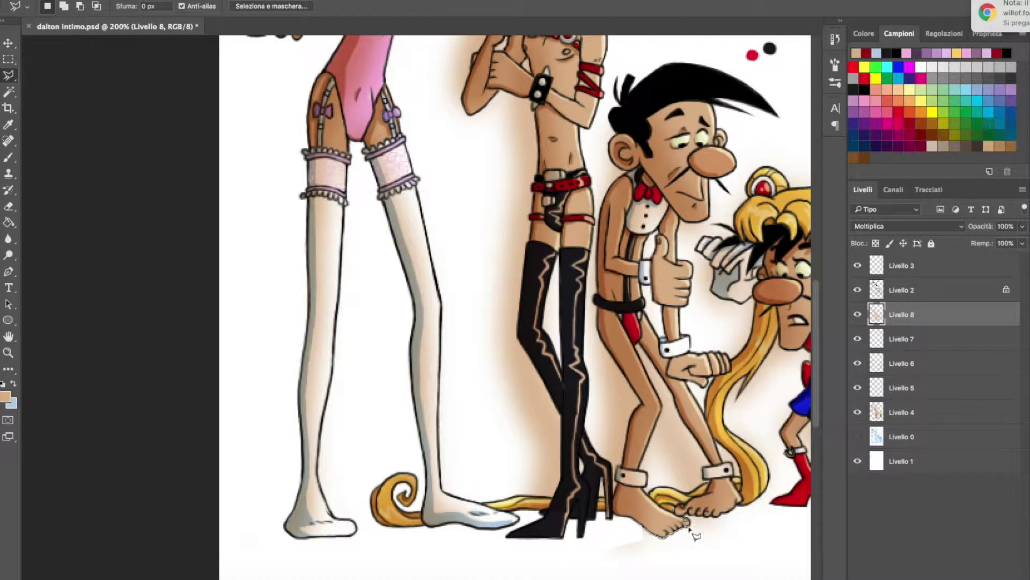
double_click(638, 529)
key("Delete")
key("ctrl+d")
Step: Delete the shadow spill along the second character's outer side and between the boots and the third character's back and leg
left_click(498, 63)
left_click(454, 357)
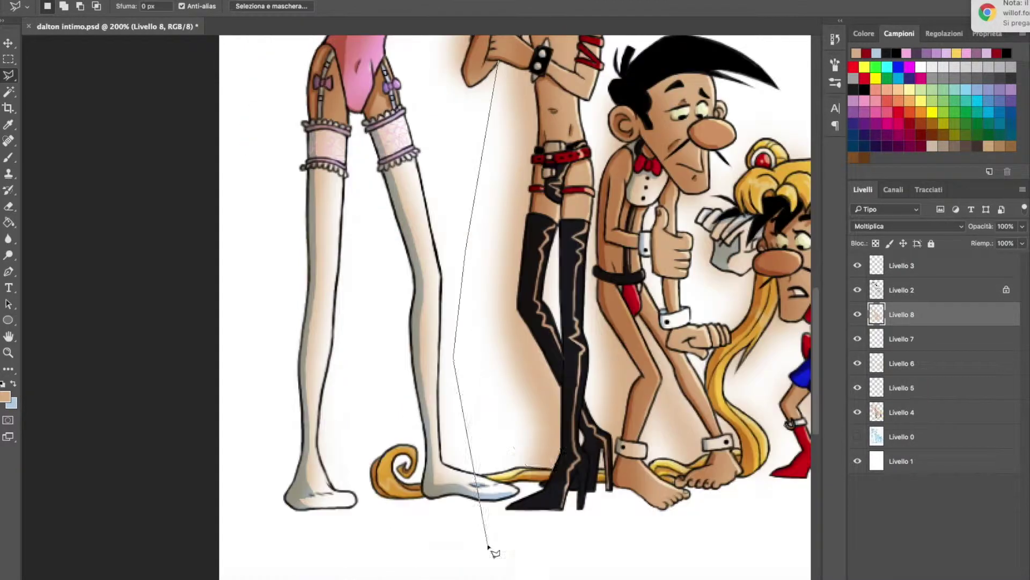
double_click(538, 150)
key("Delete")
key("ctrl+d")
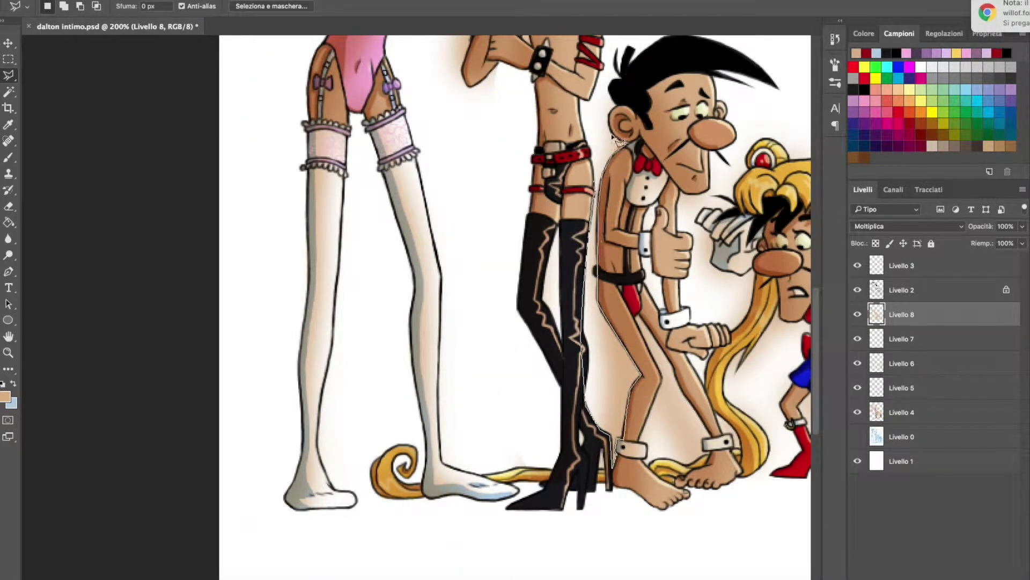
double_click(612, 473)
key("Delete")
key("ctrl+d")
Step: Clear the shadow spill beside the second character's face and forearm and in the small gap between the arms and chest
scroll(479, 247, "up", 5)
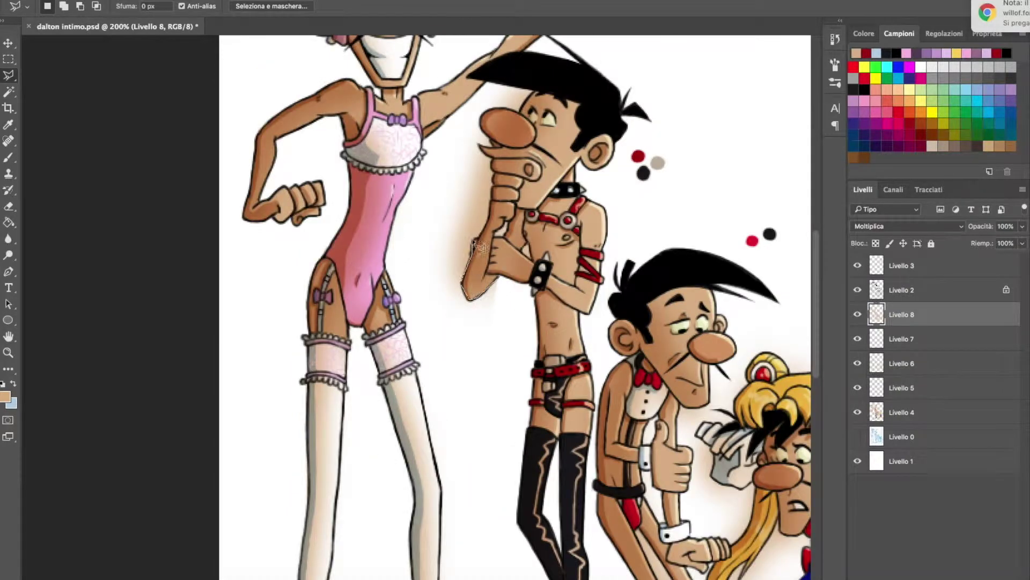
double_click(430, 198)
key("Delete")
key("ctrl+d")
scroll(510, 252, "up", 3)
left_click(537, 232)
key("ctrl+plus")
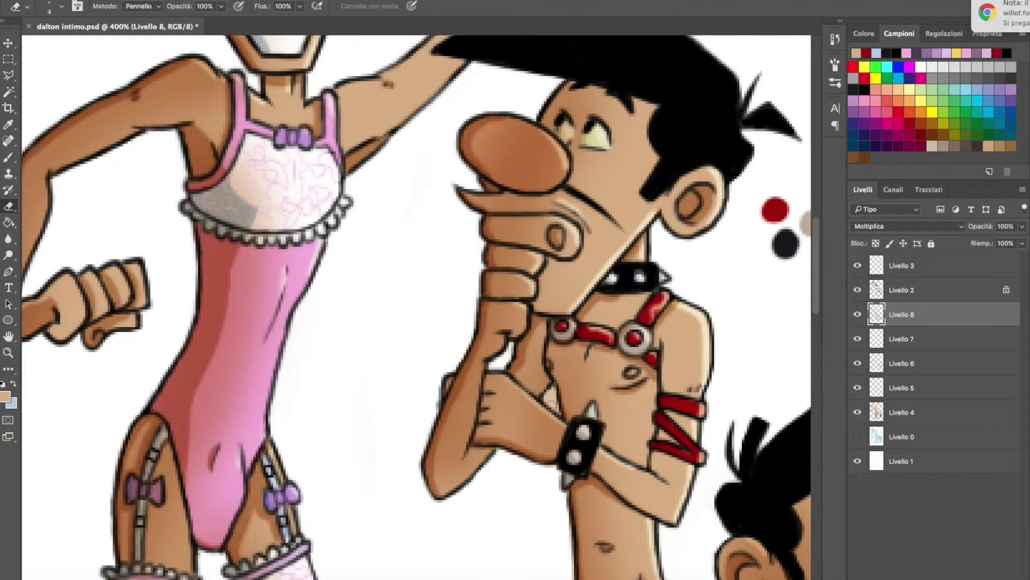
Step: Lasso and delete the shadow spill between the third character and the white glove, and between the third character's legs
scroll(513, 463, "down", 8)
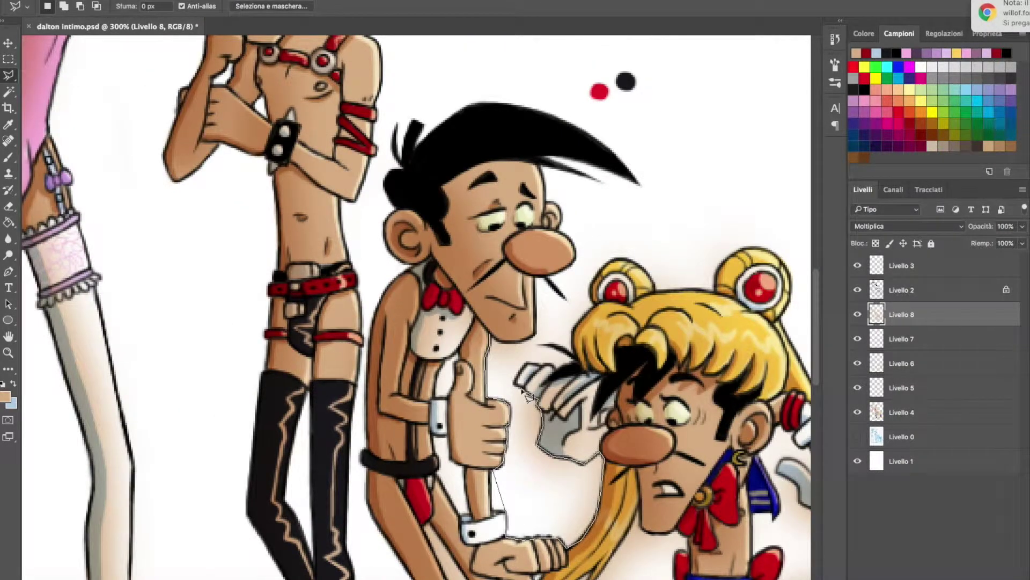
scroll(537, 376, "down", 5)
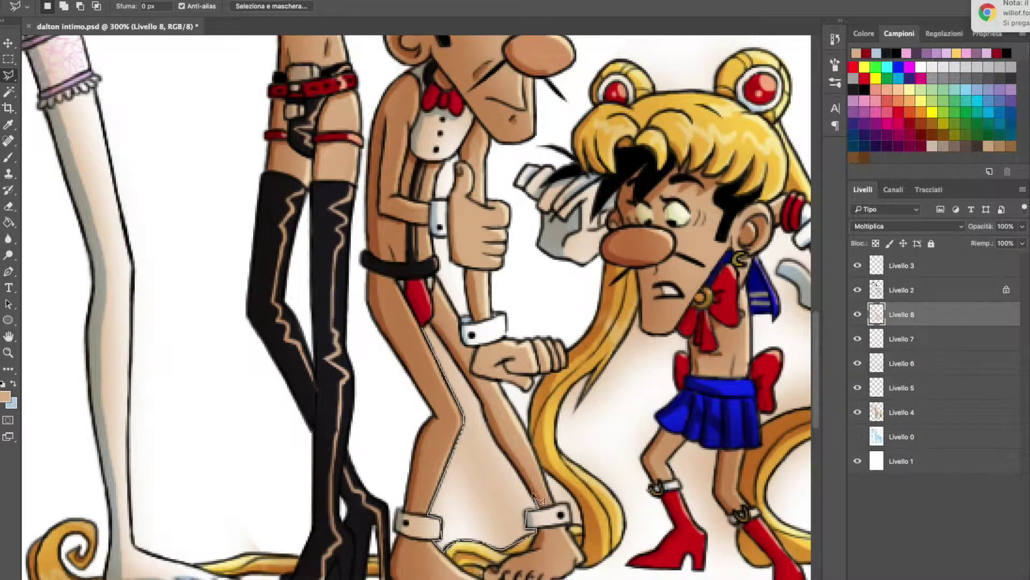
scroll(539, 500, "down", 4)
scroll(501, 488, "up", 3)
left_click(580, 499)
scroll(537, 365, "up", 3)
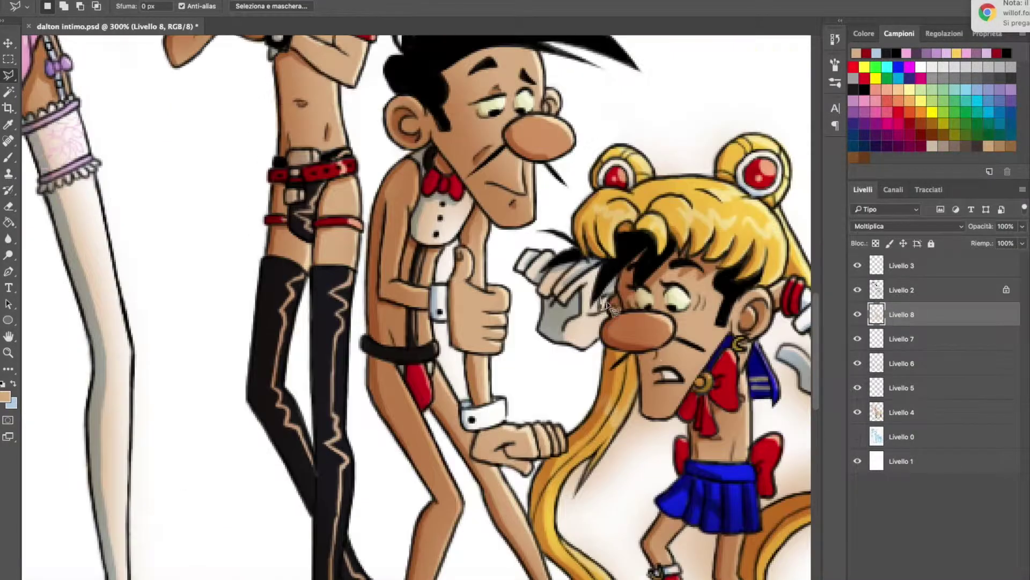
Step: Lasso and delete the shadow spill around the fourth character's hair and body and between the red boots
scroll(639, 351, "down", 2)
scroll(609, 515, "down", 3)
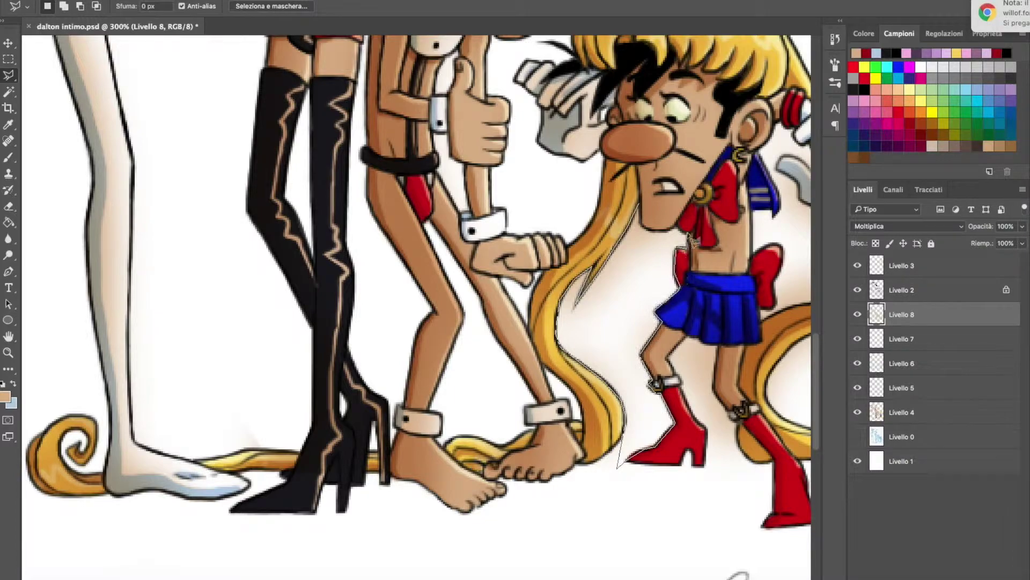
scroll(692, 256, "down", 3)
scroll(704, 341, "up", 5)
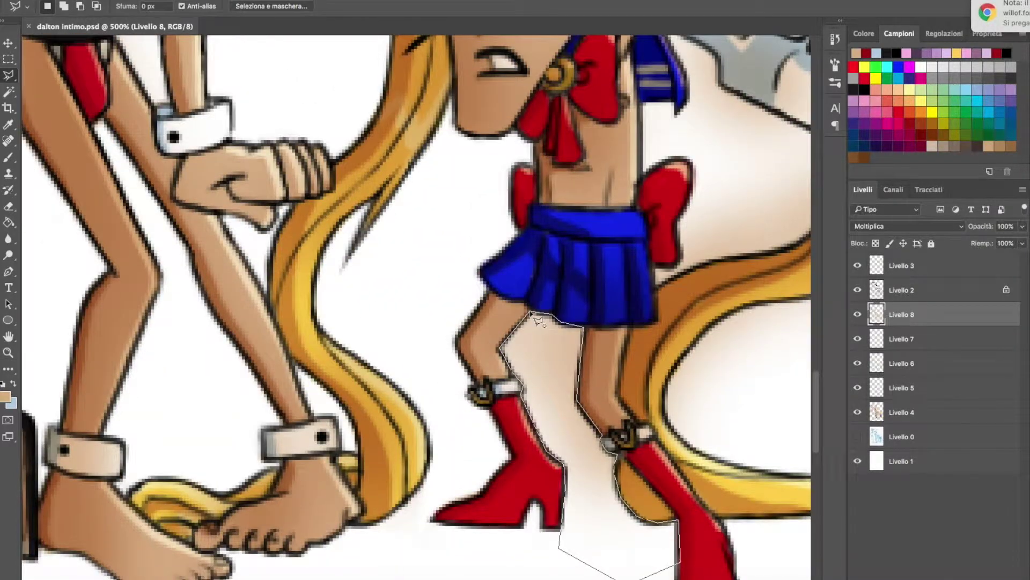
scroll(558, 322, "right", 6)
scroll(474, 143, "up", 2)
left_click(424, 211)
Step: Reduce the fill of the shadow layer Livello 8 to 58%
key("z")
key("ctrl+1")
left_click_drag(1022, 243, 1005, 263)
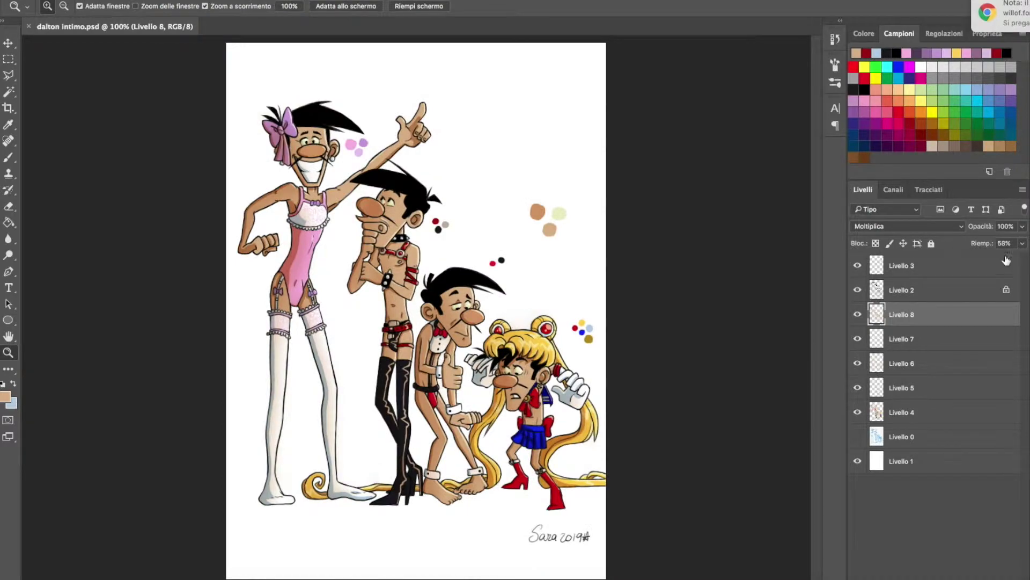
Step: Add the layer Livello 9 in Scolora mode and brush soft highlights on the first two characters with a size 51 brush
key("ctrl+shift+alt+n")
key("shift+alt+s")
key("b")
key("ctrl+plus")
key("ctrl+plus")
scroll(322, 357, "down", 4)
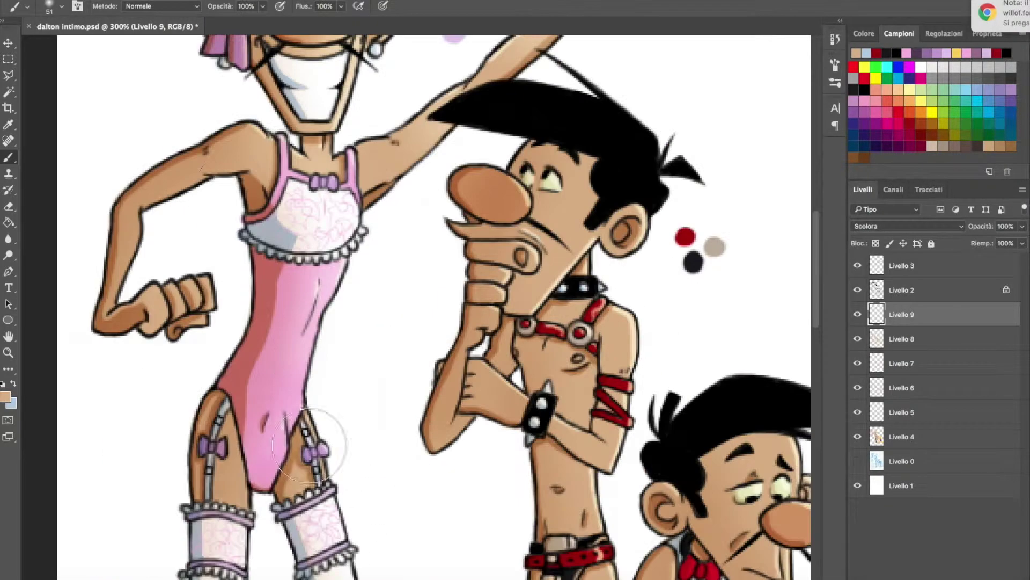
scroll(608, 446, "down", 5)
scroll(414, 416, "down", 8)
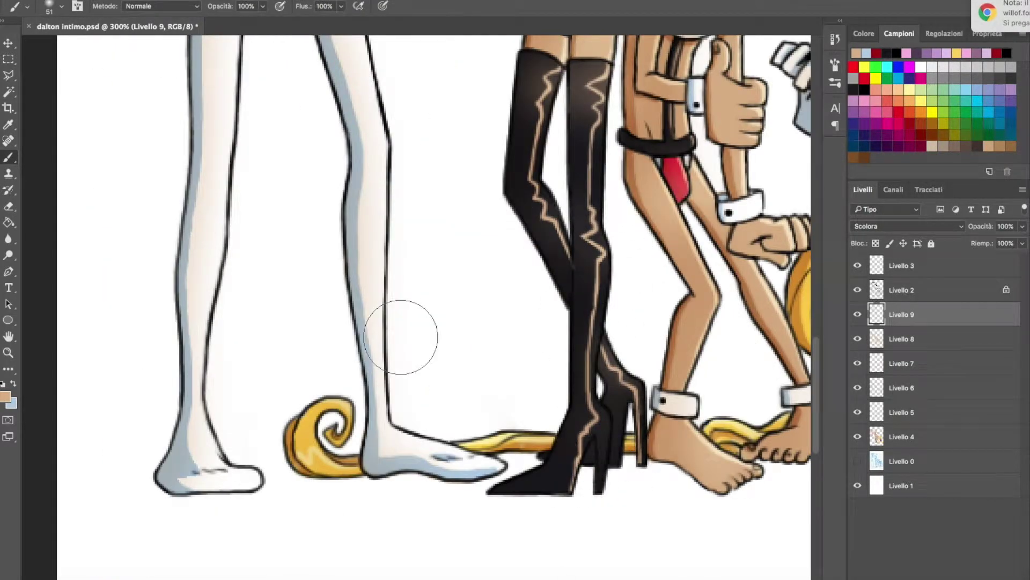
Step: Brush soft highlights on the third and fourth characters on Livello 9 and clean them up with a size 55 eraser
scroll(413, 416, "up", 7)
scroll(416, 306, "right", 6)
scroll(622, 534, "right", 4)
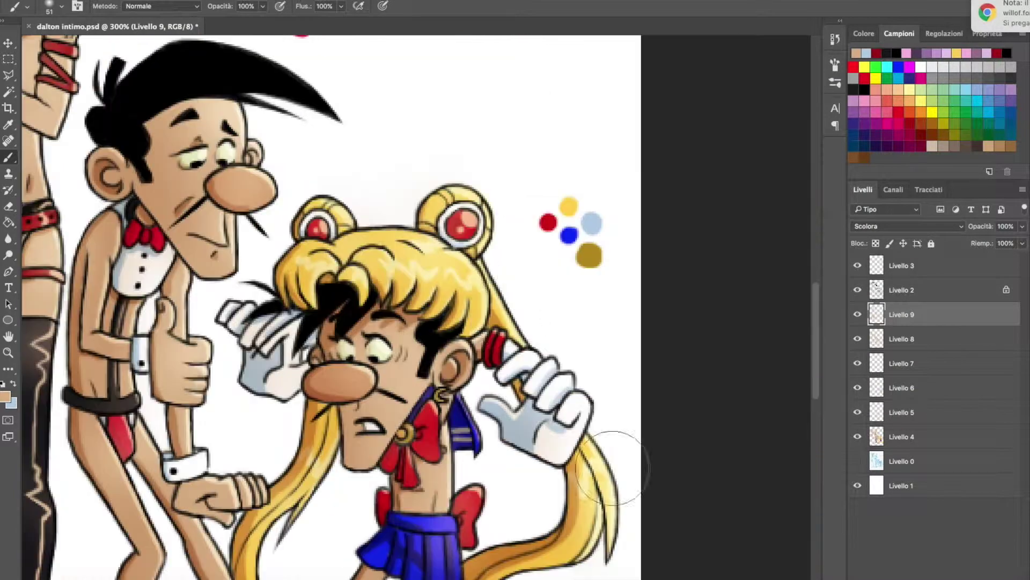
scroll(352, 251, "down", 5)
scroll(46, 334, "left", 8)
key("e")
key("ctrl+minus")
scroll(161, 214, "up", 10)
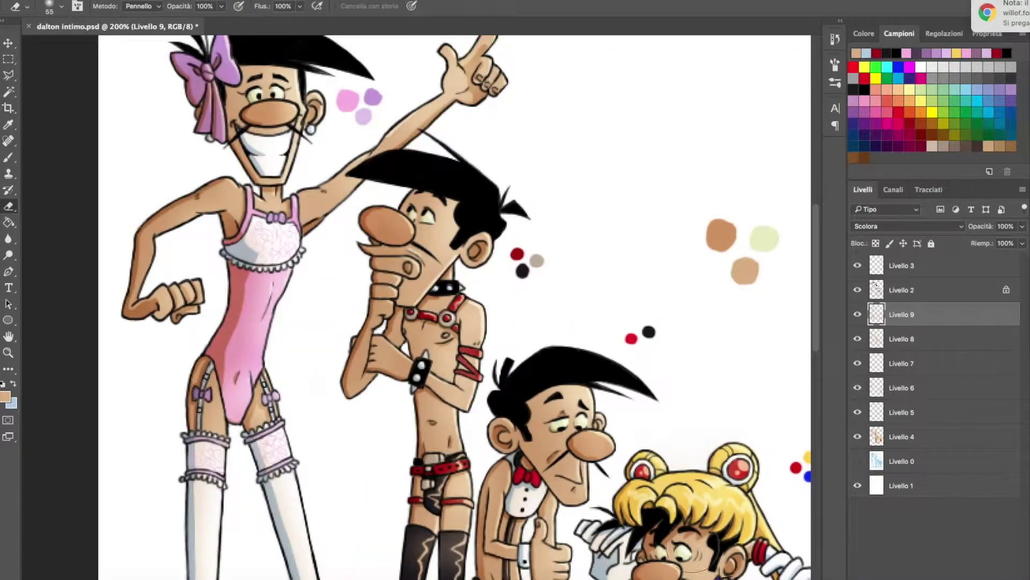
scroll(391, 380, "down", 3)
Step: Check the effect of Livello 6 on the whole drawing, select that layer, and hide the colour swatches on Livello 3
key("z")
key("ctrl+0")
key("ctrl+plus")
key("ctrl+plus")
key("ctrl+plus")
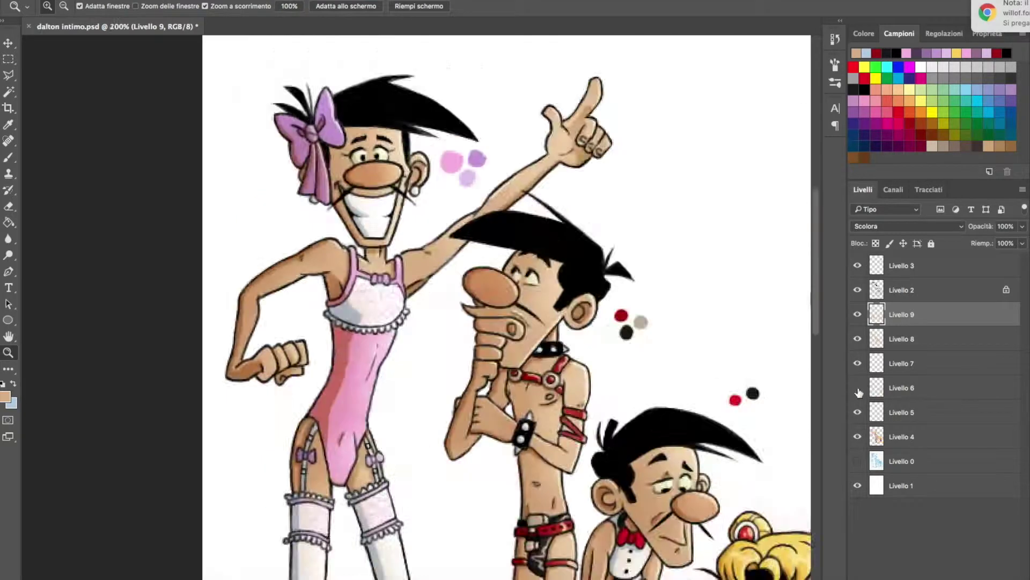
left_click(886, 388)
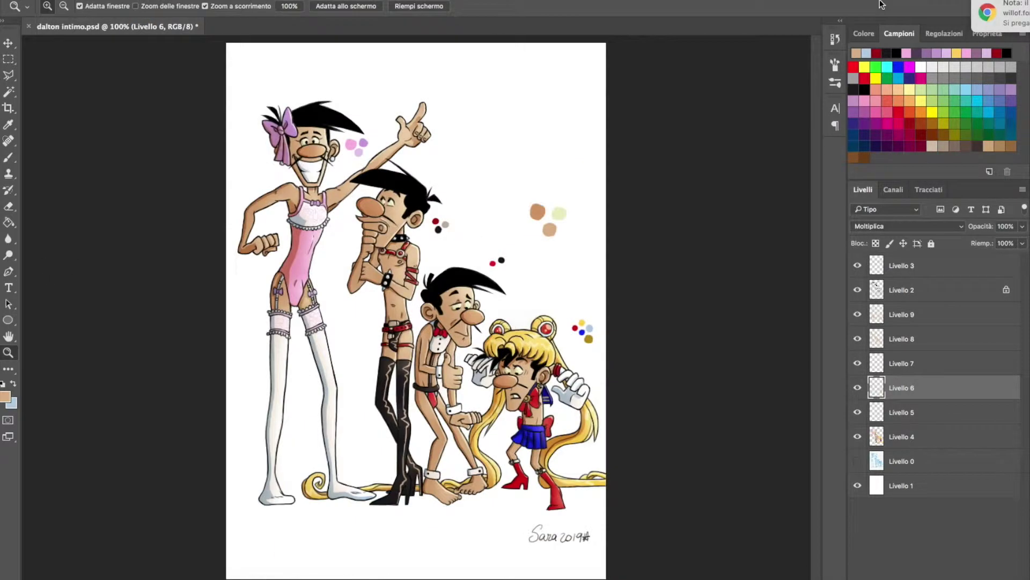
key("ctrl+0")
left_click(857, 265)
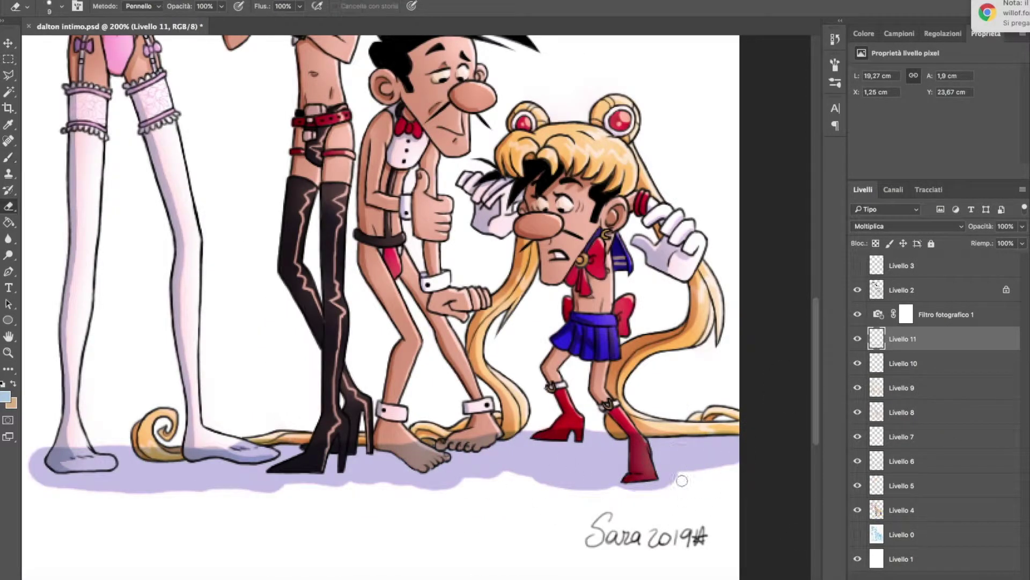
Step: Reshape the lavender ground shadow on Livello 11 around the fourth character's boots and extend it under the first character's feet
mouse_move(683, 481)
left_mouse_down()
mouse_move(559, 473)
mouse_move(617, 462)
mouse_move(537, 478)
left_mouse_up()
key("b")
key("e")
left_click_drag(596, 466, 556, 452)
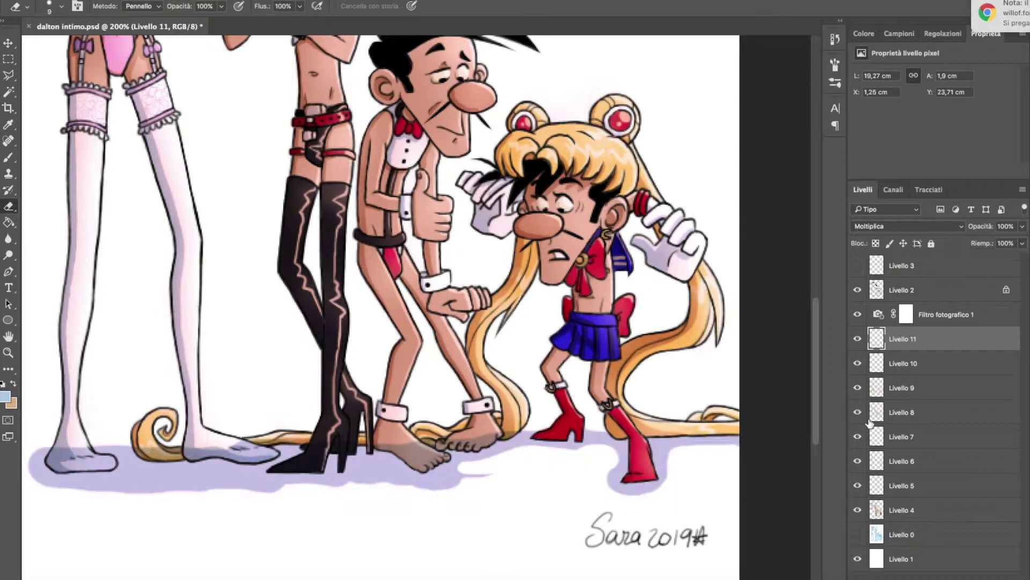
key("b")
key("ctrl+z")
mouse_move(587, 453)
left_mouse_down()
mouse_move(437, 479)
mouse_move(593, 435)
left_mouse_up()
left_click_drag(252, 467, 32, 484)
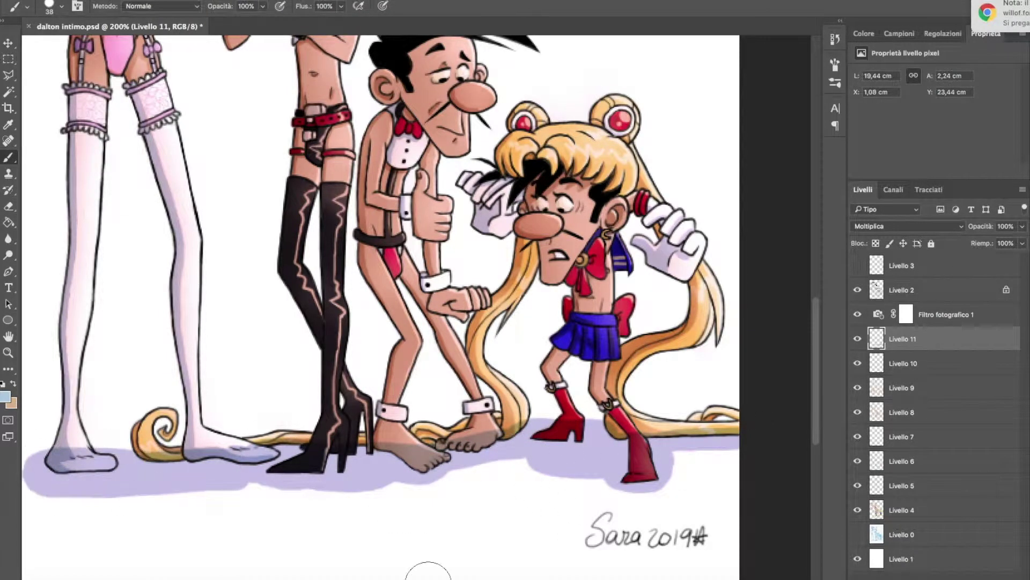
Step: Erase the painted ground shadow where it covers the first character's feet, the hair and the third character's feet
scroll(332, 537, "left", 5)
key("z")
left_click(213, 473)
key("b")
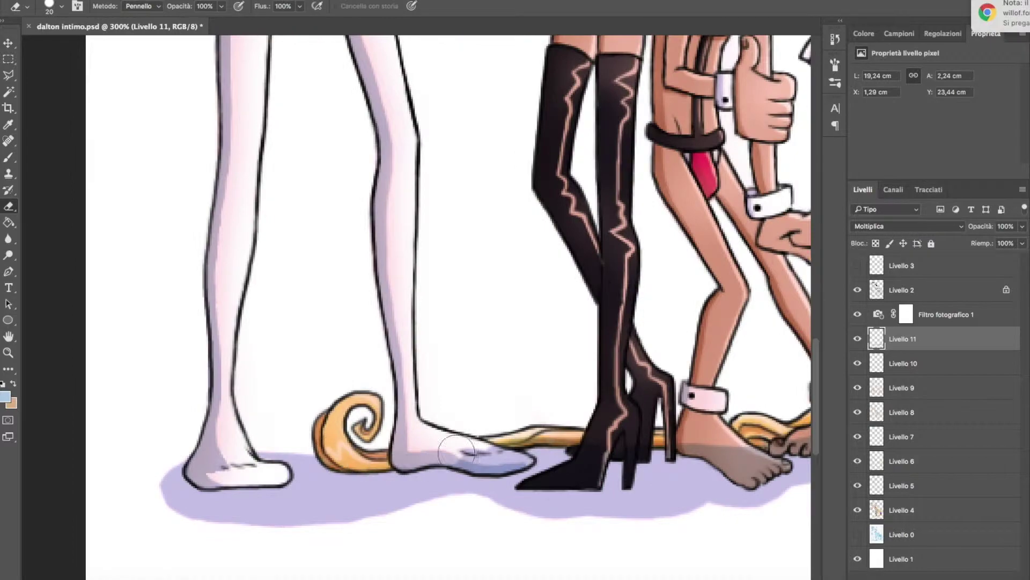
key("e")
scroll(594, 436, "right", 5)
key("z")
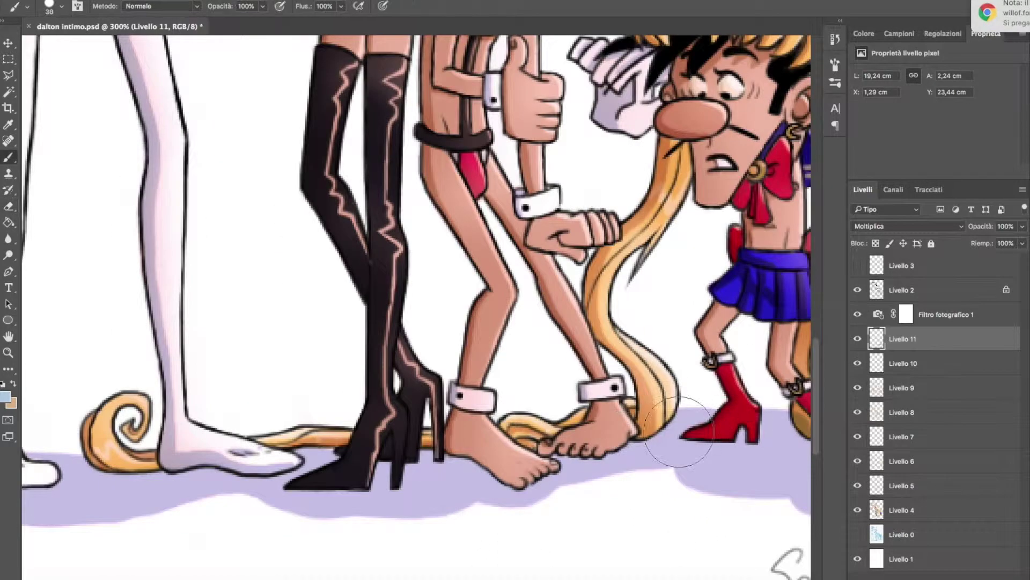
scroll(594, 436, "right", 3)
Step: Delete the hand-painted ground shadow layer Livello 11
key("ctrl+0")
key("ctrl+plus")
key("ctrl+plus")
key("Delete")
scroll(698, 343, "left", 3)
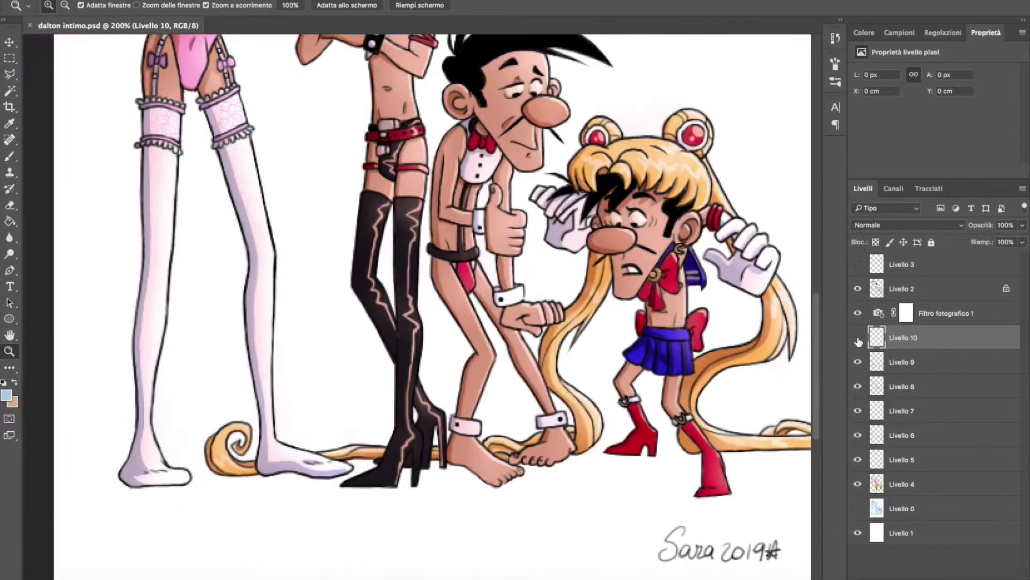
Step: Draw a flat filled ellipse about 550 × 51 px beneath the four characters' feet
key("u")
left_click_drag(101, 461, 791, 529)
left_click(102, 5)
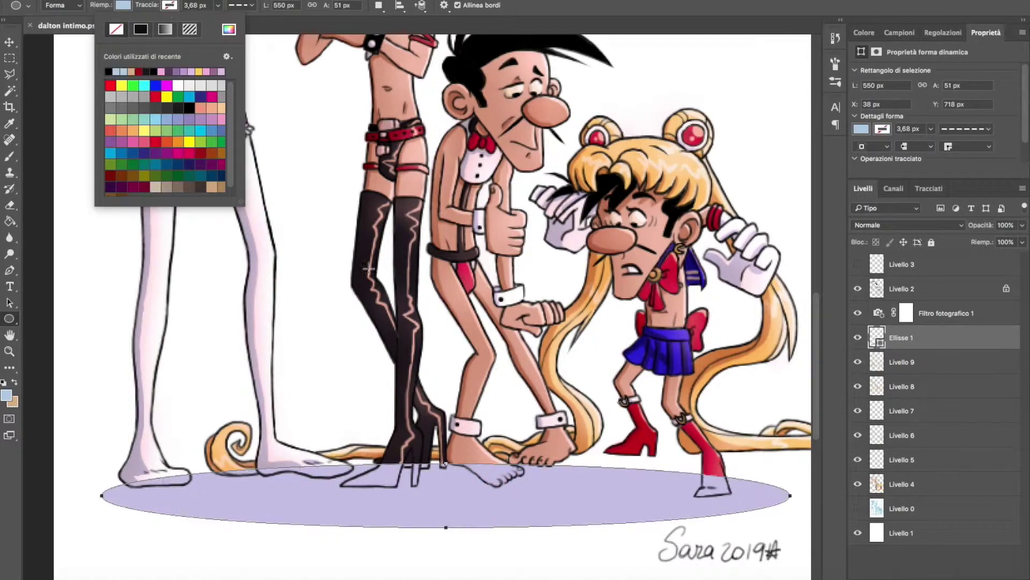
Step: Move the ellipse up under the feet and stretch it sideways to about 776 px wide
key("v")
left_click_drag(426, 487, 425, 471)
key("ctrl+t")
left_click_drag(790, 475, 828, 529)
left_click_drag(102, 476, 57, 475)
key("Return")
Step: Set the ellipse layer Ellisse 1 to Moltiplica and rasterize the shape
left_click(907, 225)
left_click(907, 304)
key("l")
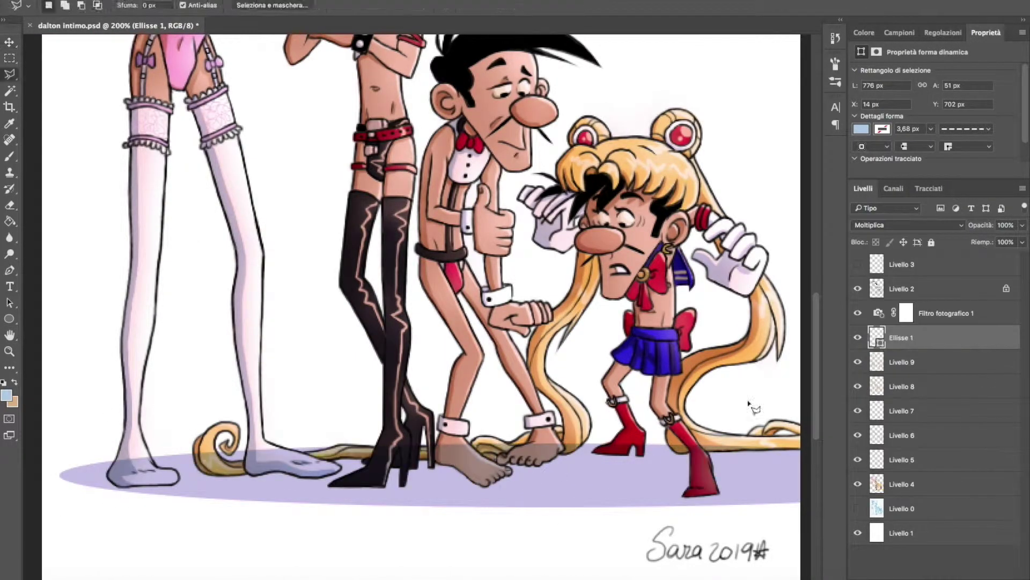
key("Return")
Step: Lasso and delete the ellipse shadow covering the first character's feet, the hair curl and the second character's boots
scroll(96, 471, "up", 1)
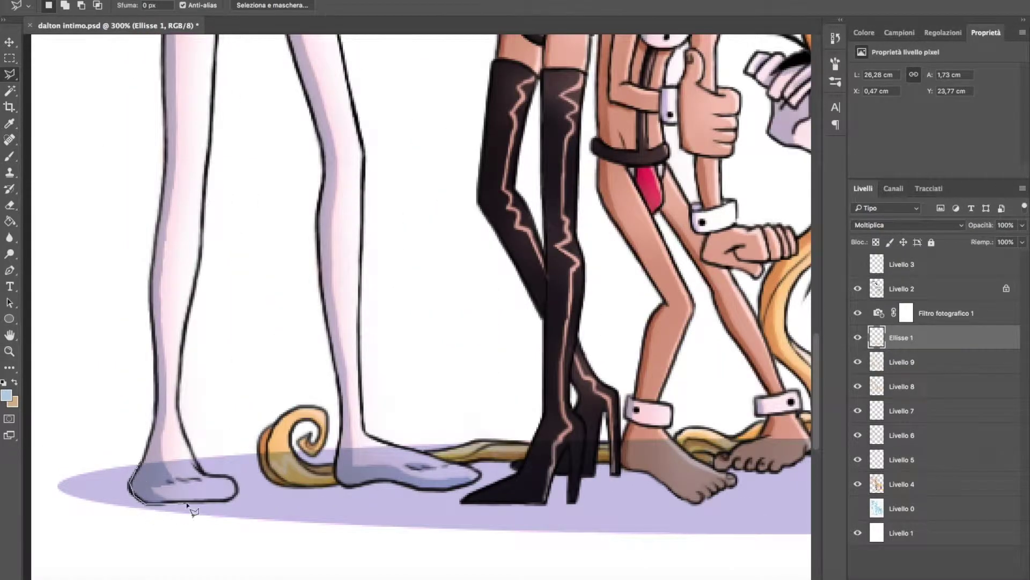
left_click_drag(213, 482, 148, 460)
key("Delete")
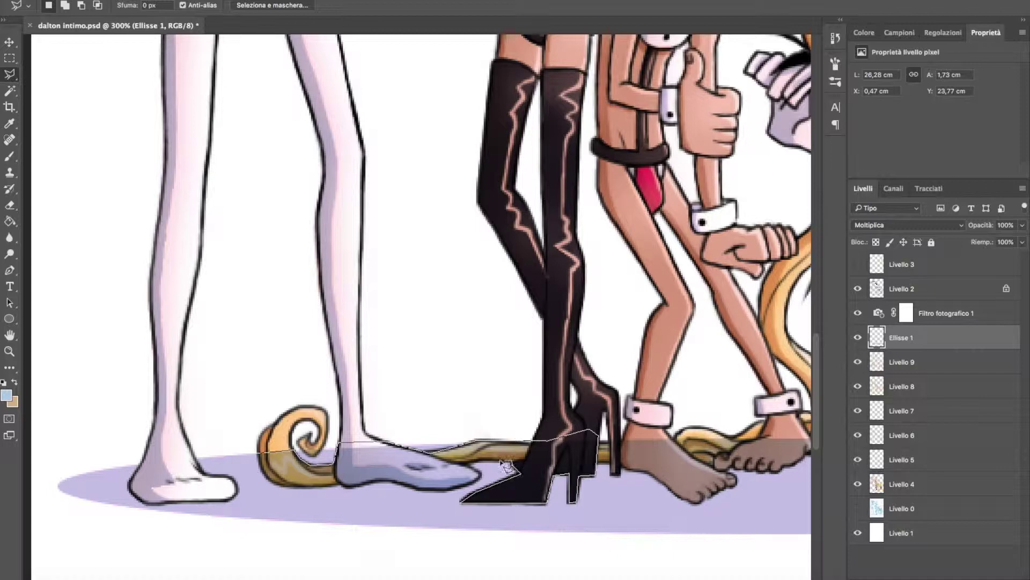
left_click_drag(273, 487, 313, 483)
key("Delete")
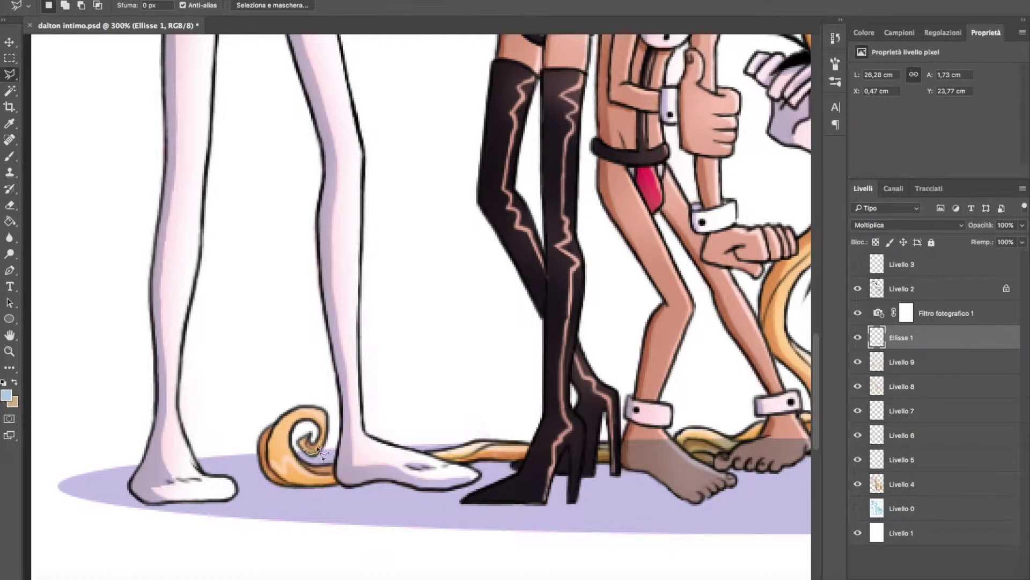
Step: Lasso and delete the ellipse shadow covering the third character's feet and the fourth character's boots and hair
scroll(690, 449, "right", 5)
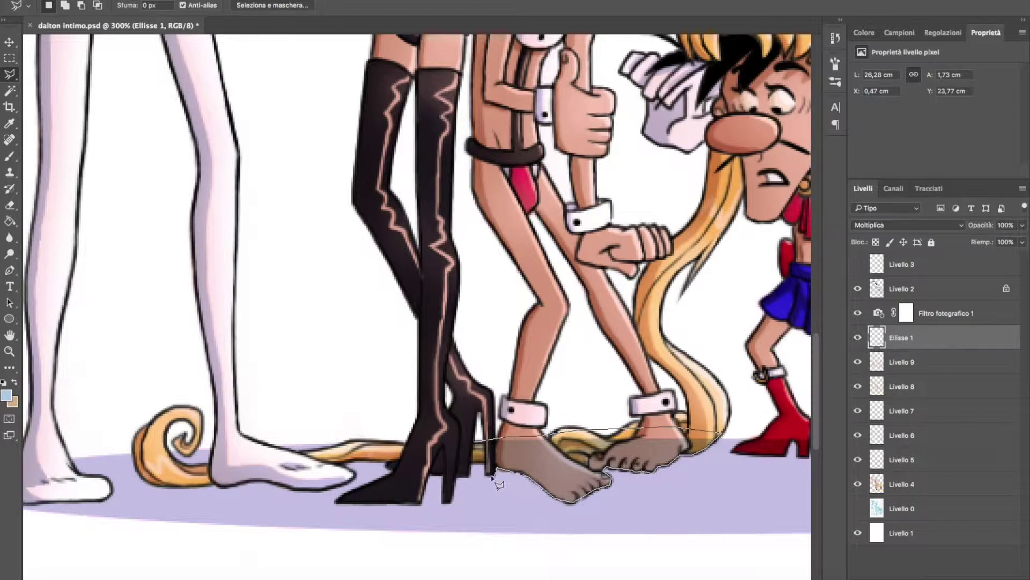
key("Delete")
key("ctrl+d")
scroll(713, 501, "right", 14)
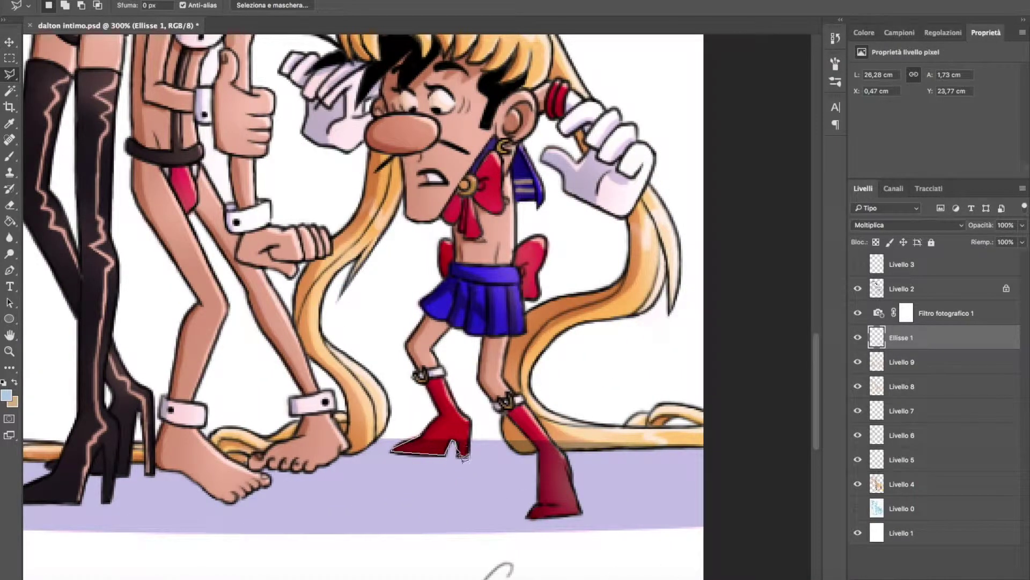
left_click(708, 455)
key("Delete")
Step: Compare the drawing with and without the ellipse shadow and set the fill of Ellisse 1 to 35%
key("z")
key("ctrl+1")
left_click_drag(1023, 242, 990, 253)
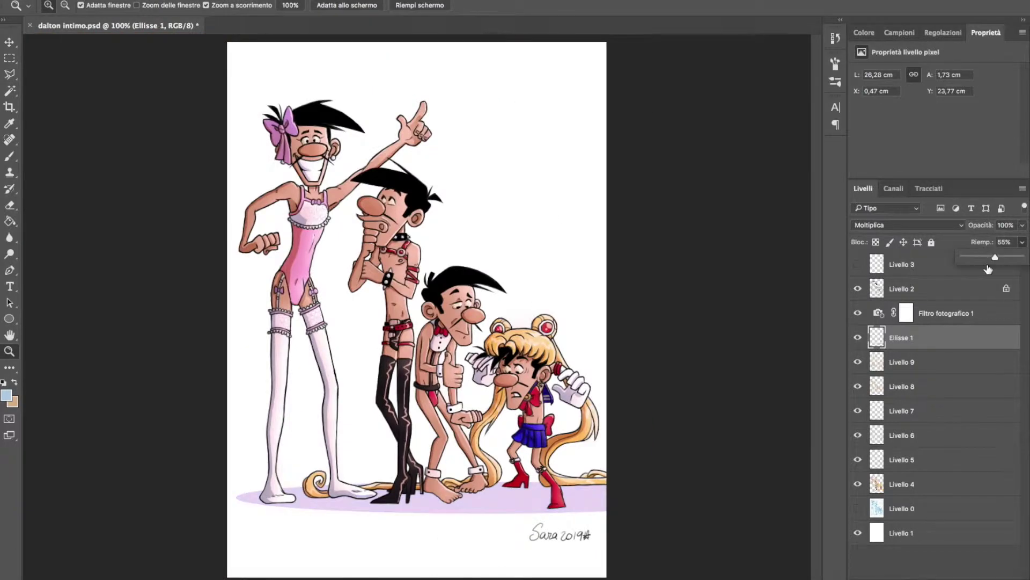
key("shift+0")
left_click(857, 337)
left_click(857, 337)
left_click_drag(975, 258, 983, 257)
Step: Erase the lower edge of the Ellisse 1 ground shadow into a wavy contour beneath the four characters
left_click(357, 519)
key("e")
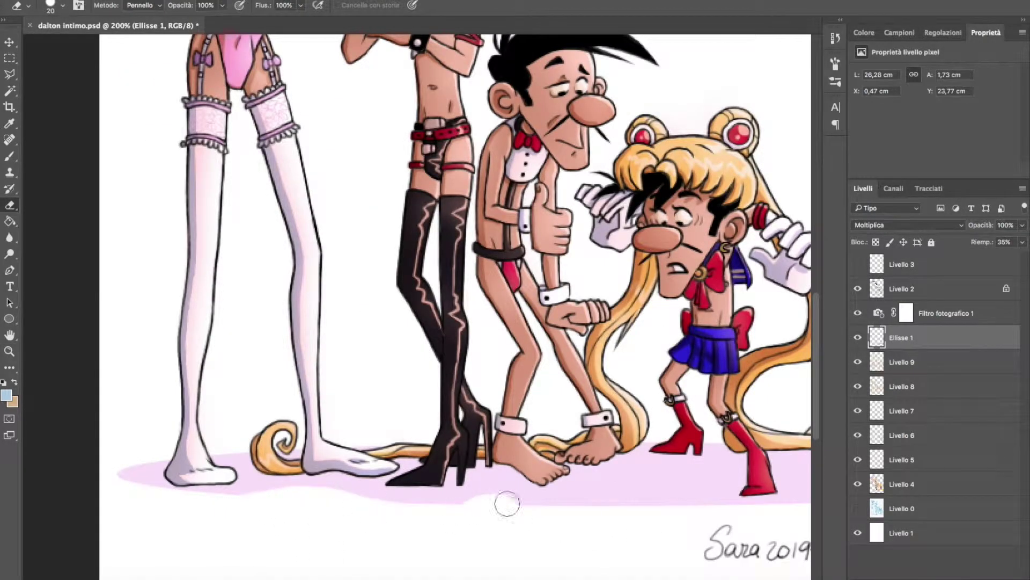
left_click_drag(699, 511, 573, 508)
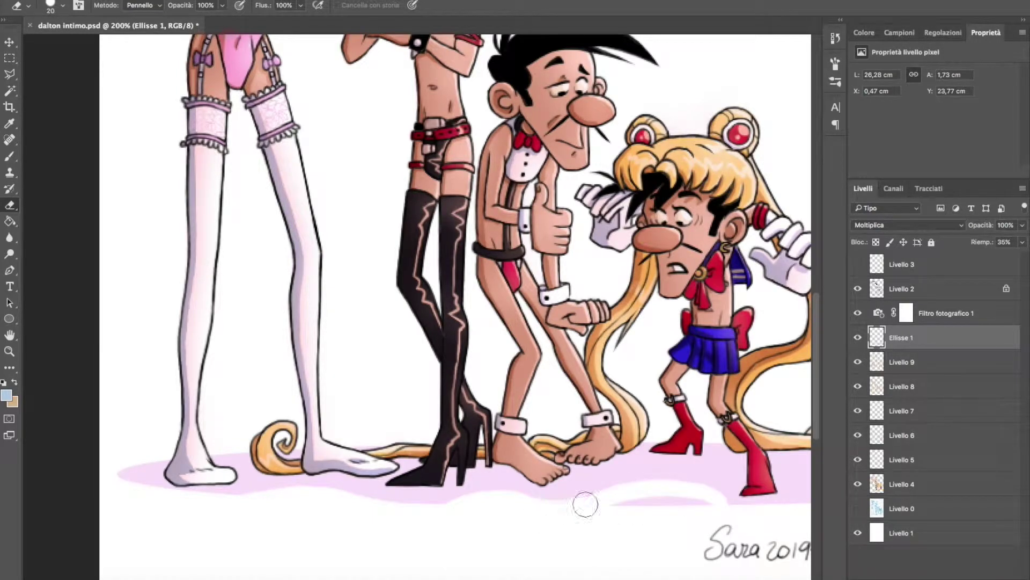
scroll(628, 491, "right", 5)
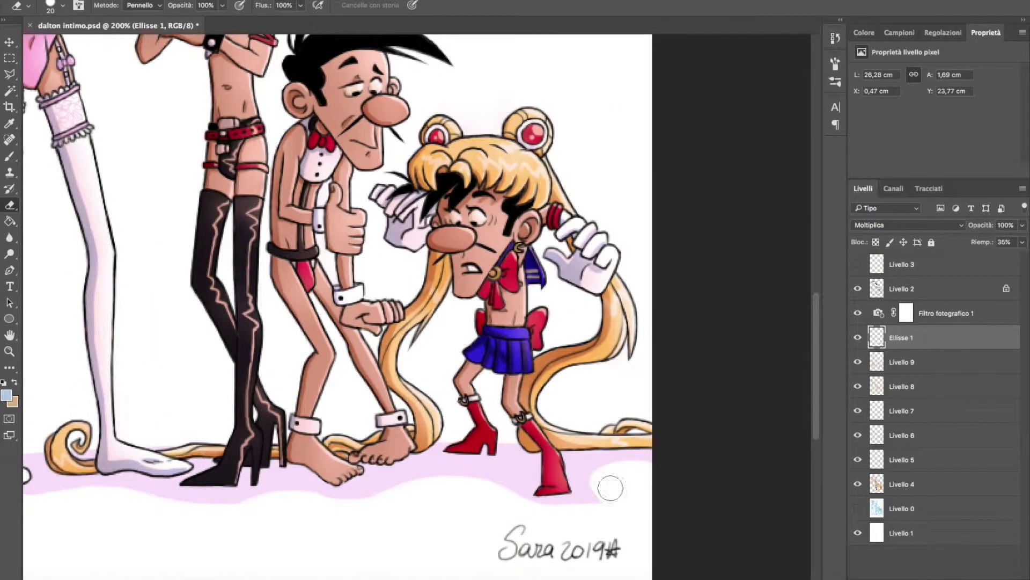
key("z")
scroll(265, 342, "down", 2)
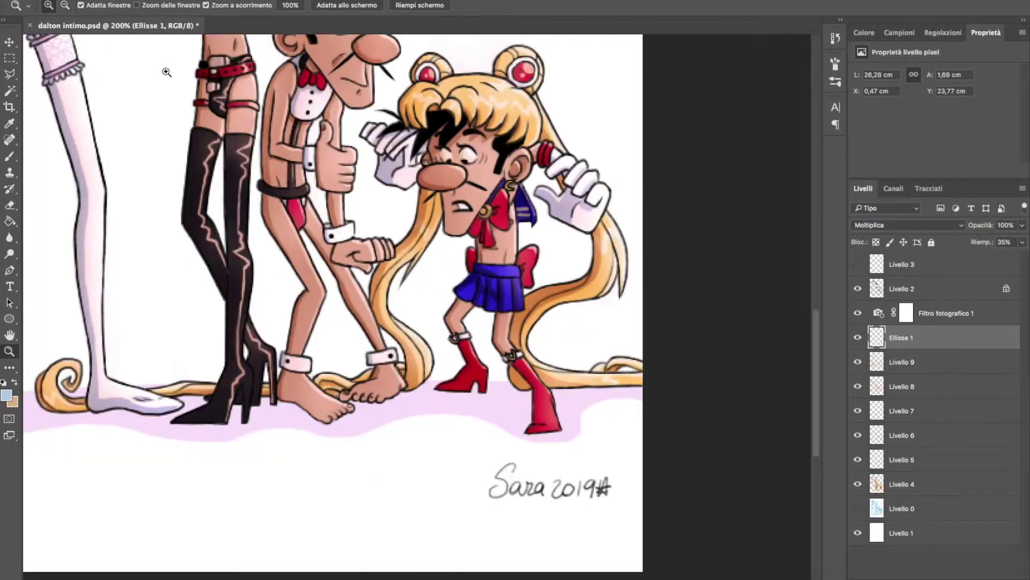
Step: Hide the Ellisse 1 shadow and lasso the signature on Livello 2, moving it up beside the fourth character's boots
key("super+comma")
left_click(265, 341, "alt")
left_click(927, 291)
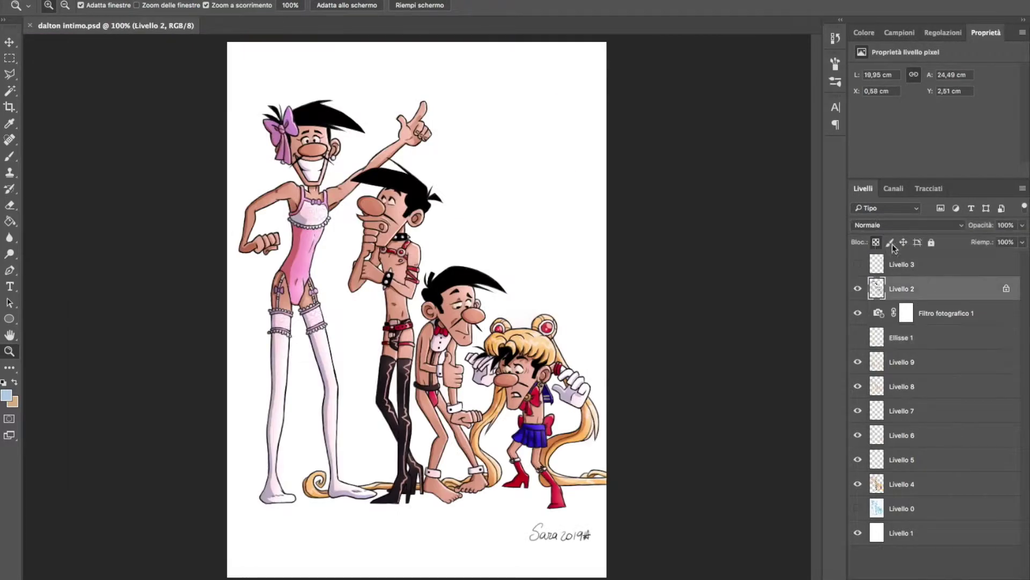
left_click(858, 290)
key("l")
left_click_drag(529, 514, 483, 482)
Step: Lasso and delete the stray colour and shading outside the first character's bow, jaw and ear on Livello 4, Livello 8 and Livello 9
key("z")
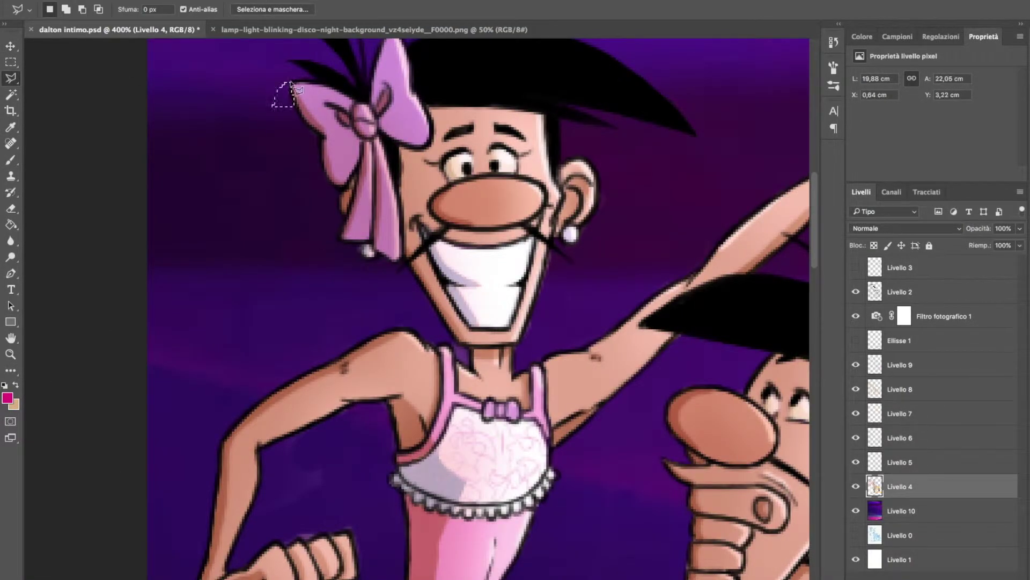
scroll(577, 319, "right", 4)
scroll(577, 319, "down", 1)
left_click(860, 395)
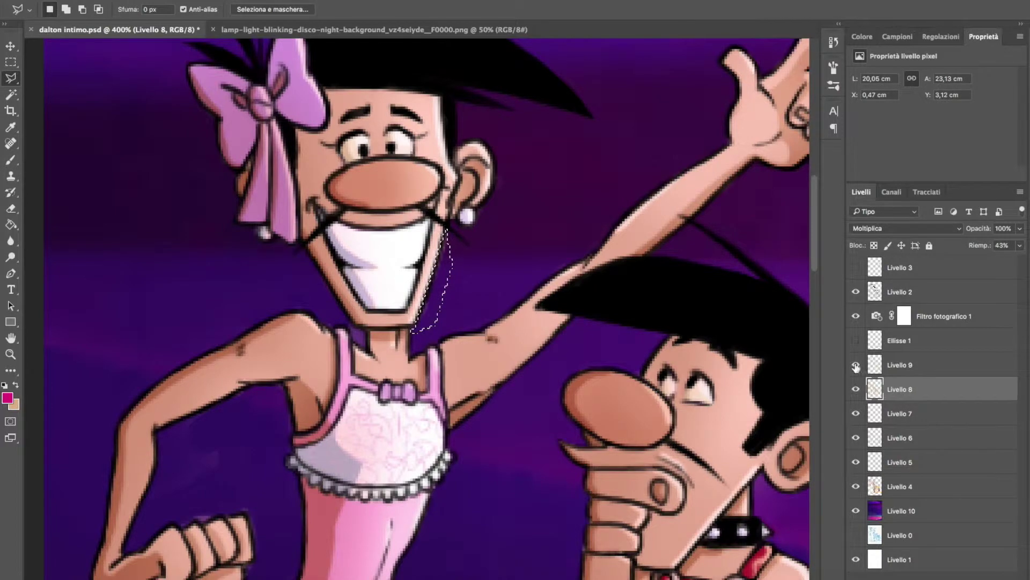
left_click(891, 365)
left_click(494, 157)
left_click(513, 167)
left_click(514, 200)
key("ctrl+0")
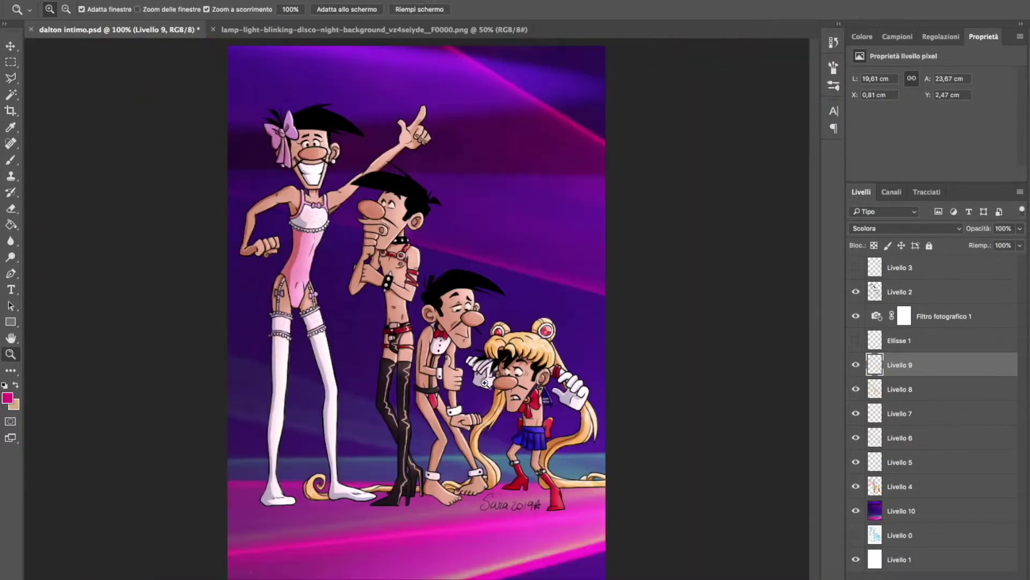
Step: Move the signature on Livello 2 below the fourth character's boots and recolour it white
scroll(709, 419, "up", 3)
key("z")
left_click(477, 347, "alt")
left_click(880, 291)
key("v")
left_click_drag(534, 491, 586, 520)
key("b")
Step: Add a Curves adjustment layer directly above the disco background Livello 10 and adjust its tones
left_click(945, 316)
left_click_drag(944, 316, 972, 539)
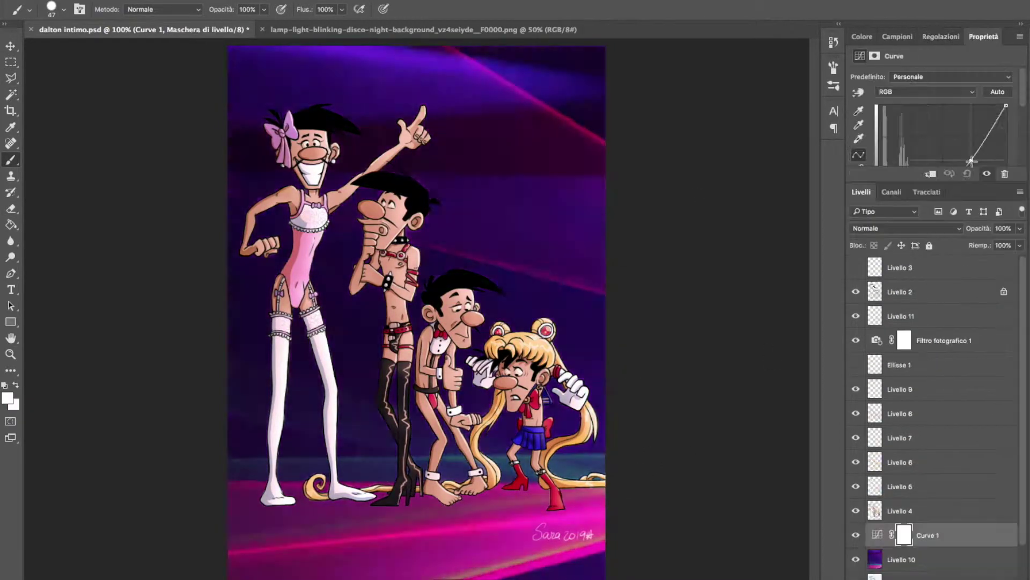
key("v")
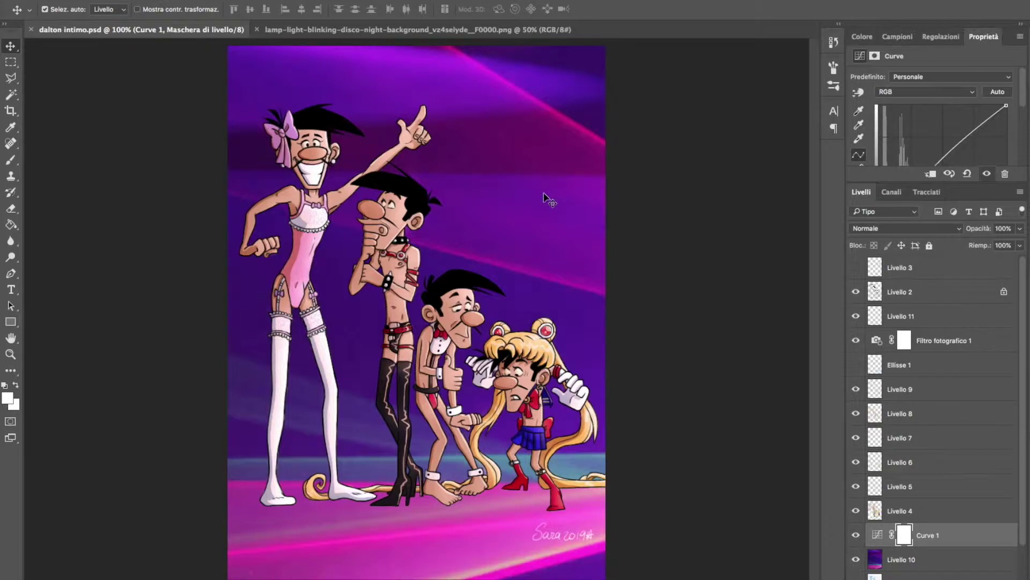
Step: Add a Miscelatore canale adjustment layer above Livello 11
left_click(907, 316)
left_click(941, 37)
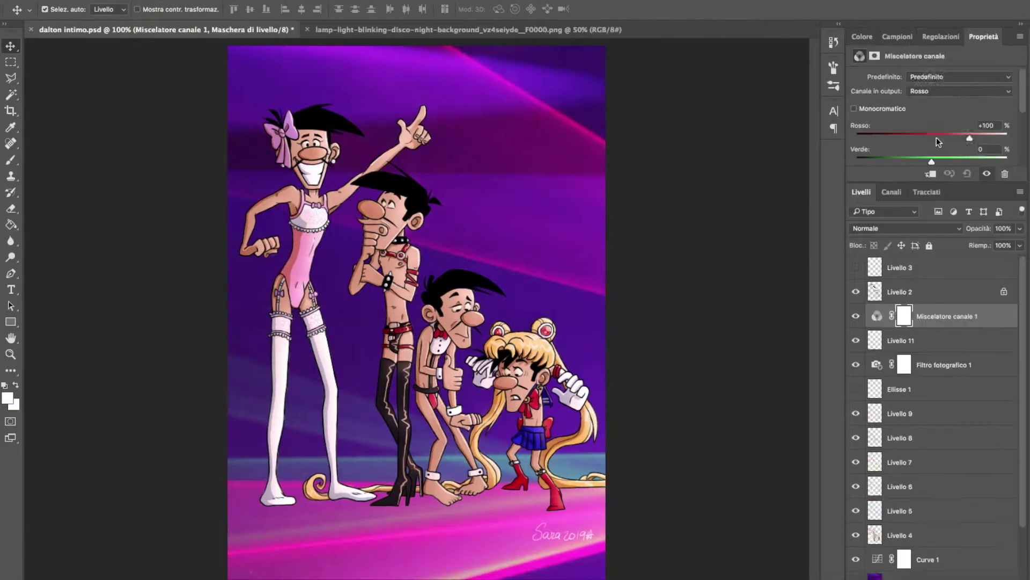
left_click(935, 82)
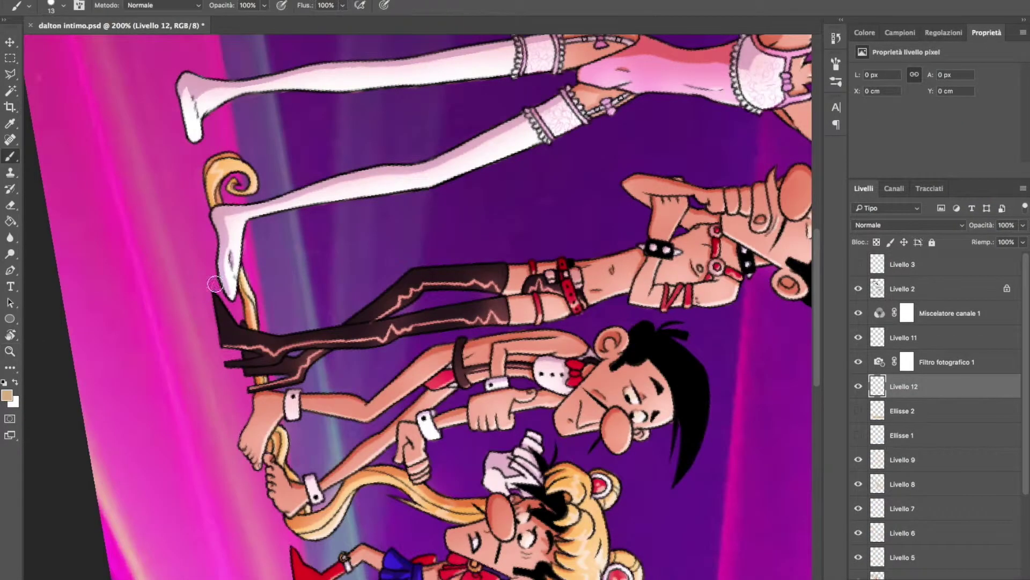
Step: Brush a ground shadow along all four characters' feet on Livello 12 and set the layer to Moltiplica
left_click_drag(179, 62, 290, 569)
scroll(290, 536, "down", 4)
left_click_drag(281, 351, 322, 531)
Step: Erase the shadow overlapping the feet and hair curl, and lower the fill of Livello 12 to about 65%
key("e")
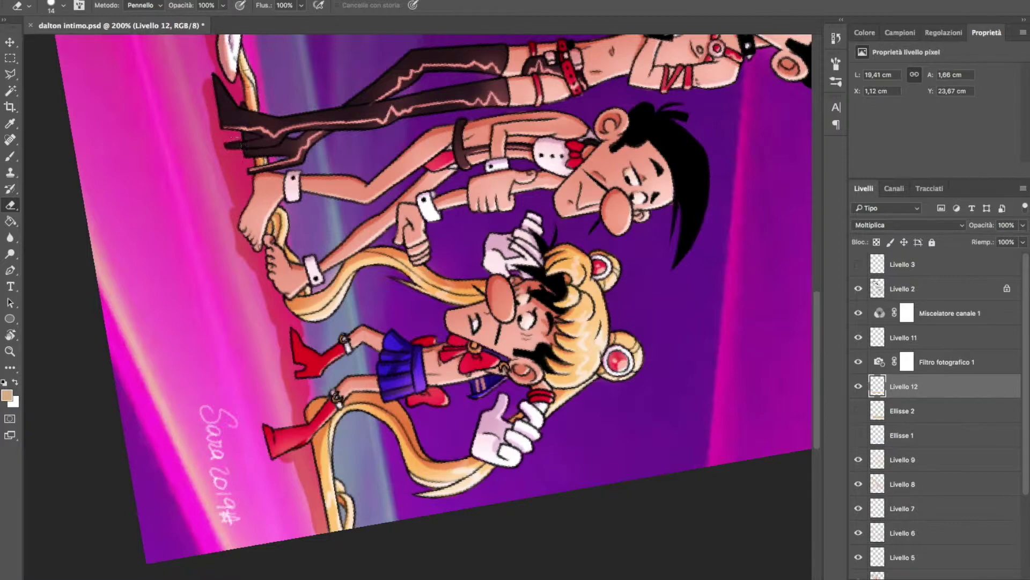
scroll(220, 198, "up", 3)
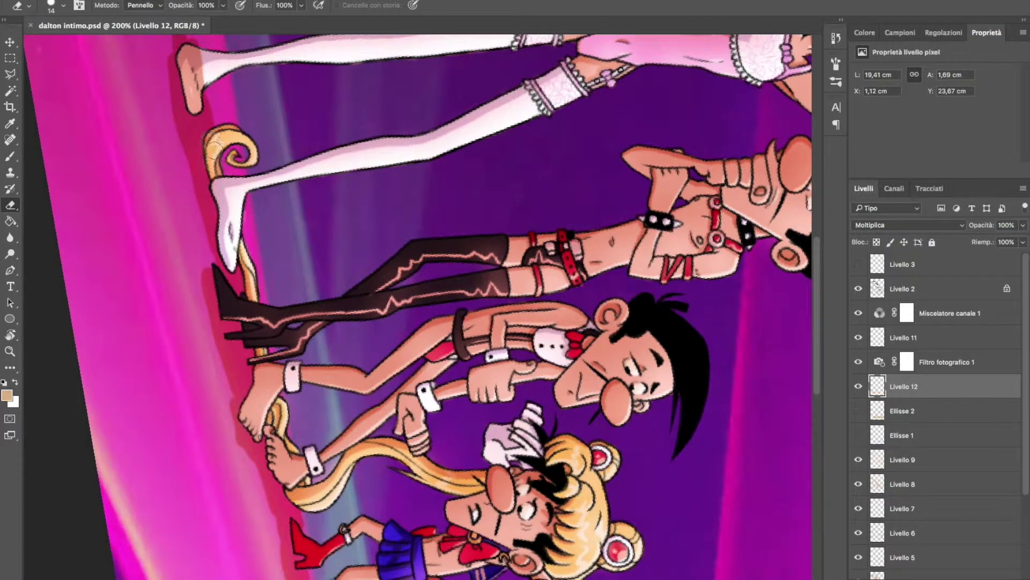
scroll(196, 107, "up", 2)
key("z")
left_click(337, 331, "alt")
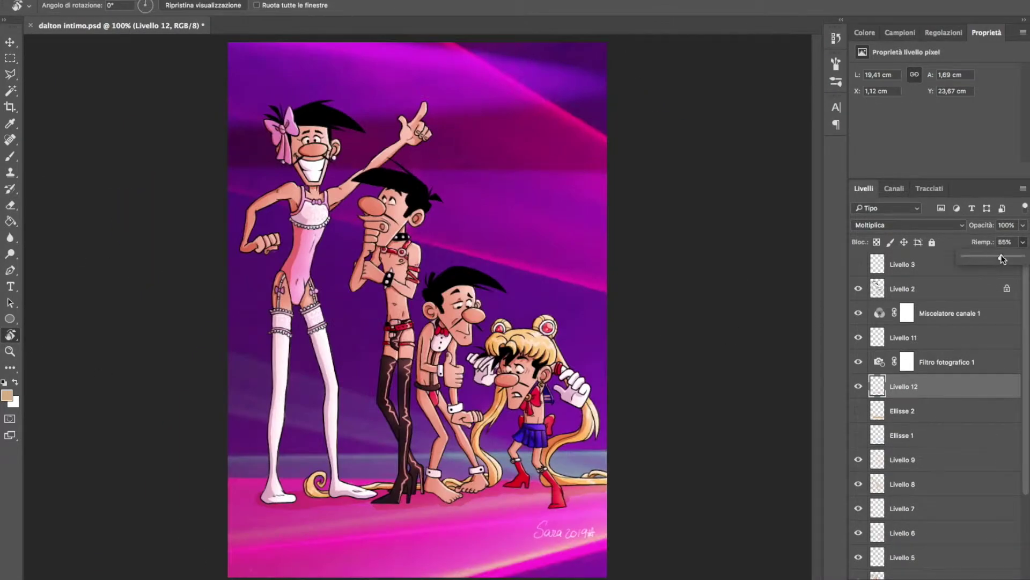
key("ctrl+s")
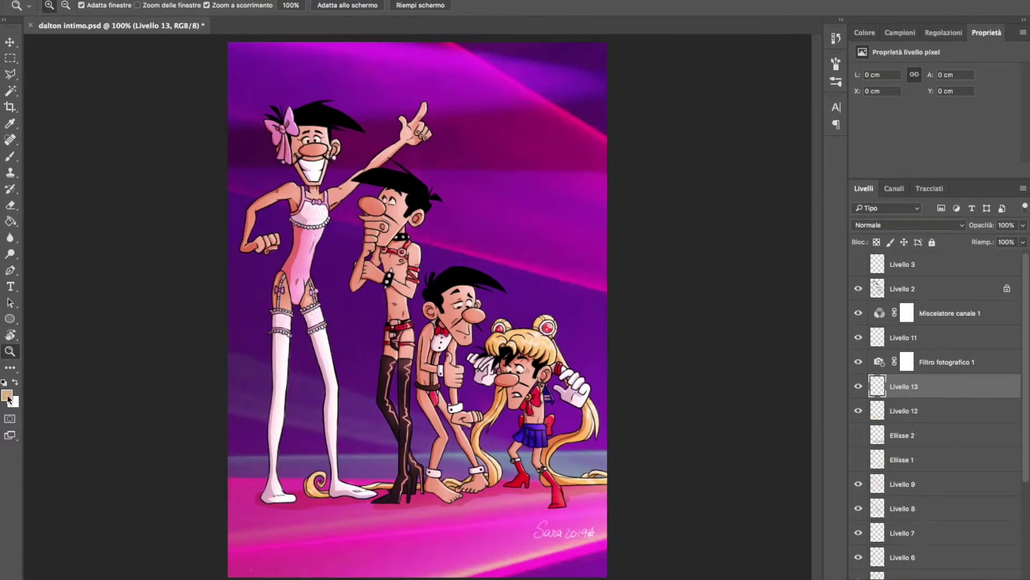
Step: Draw a pink gradient on Livello 13 fading from the artwork's upper-right corner toward the characters, and reduce its strength
key("i")
left_click(575, 301)
left_click(859, 264)
left_click(907, 225)
left_click(880, 225)
key("b")
key("g")
left_click_drag(608, 52, 299, 399)
left_click_drag(996, 243, 969, 250)
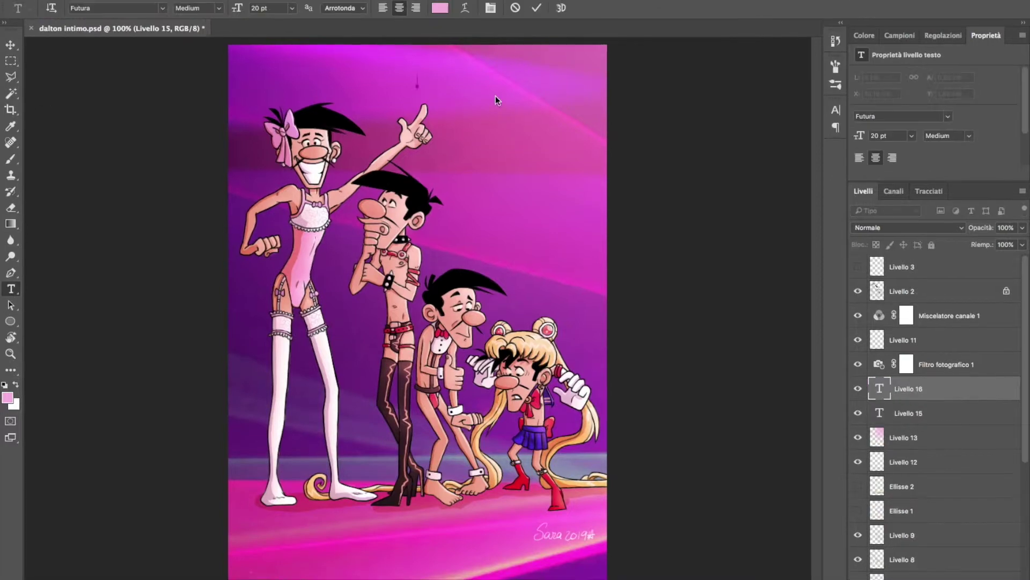
Step: Write the title DALTON MUSIC in 48 pt Futura and start the line "se avete un titolo migliore" beneath it at 18 pt
left_click(293, 8)
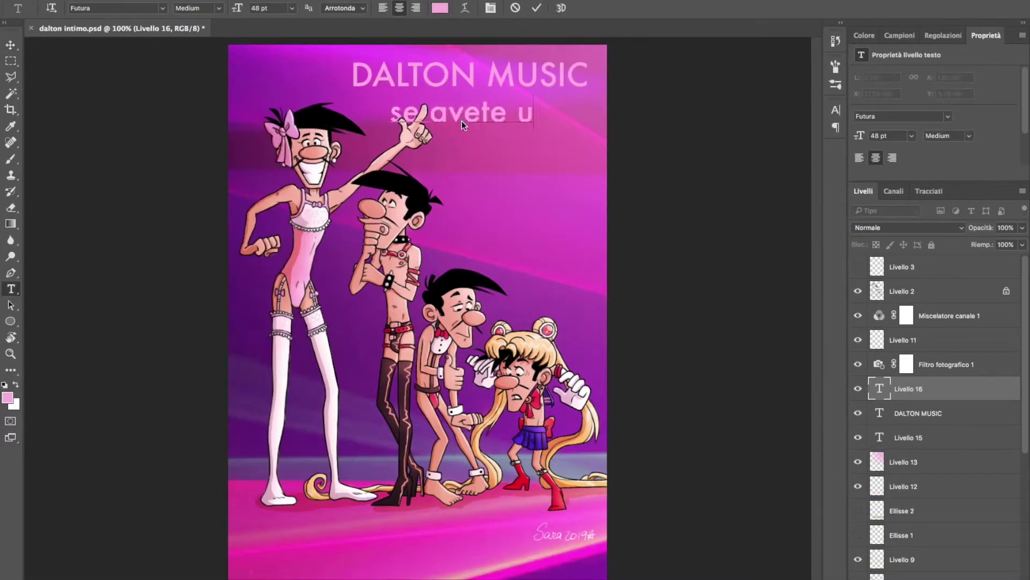
type("n titolo migliore s")
key("super+a")
key("super+alt+shift+comma")
key("super+alt+shift+comma")
key("super+alt+shift+comma")
Step: Complete the small text with "suggeritelo nei commenti." and "Io ho poche idee sti giorni!", capitalising its opening "Se"
left_click(580, 116)
type("uggeritelo nei commenti.")
key("Return")
type("Io ho poche idee!")
left_click(463, 118)
key("Return")
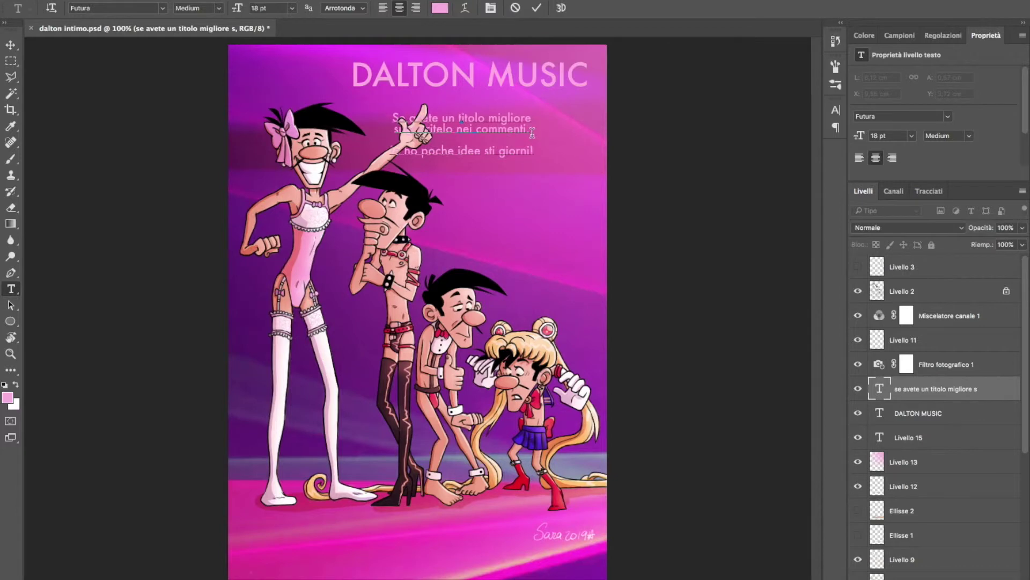
key("super+Return")
Step: Change the font of the DALTON MUSIC title to Impact
double_click(879, 413)
left_click(163, 8)
type("Impact")
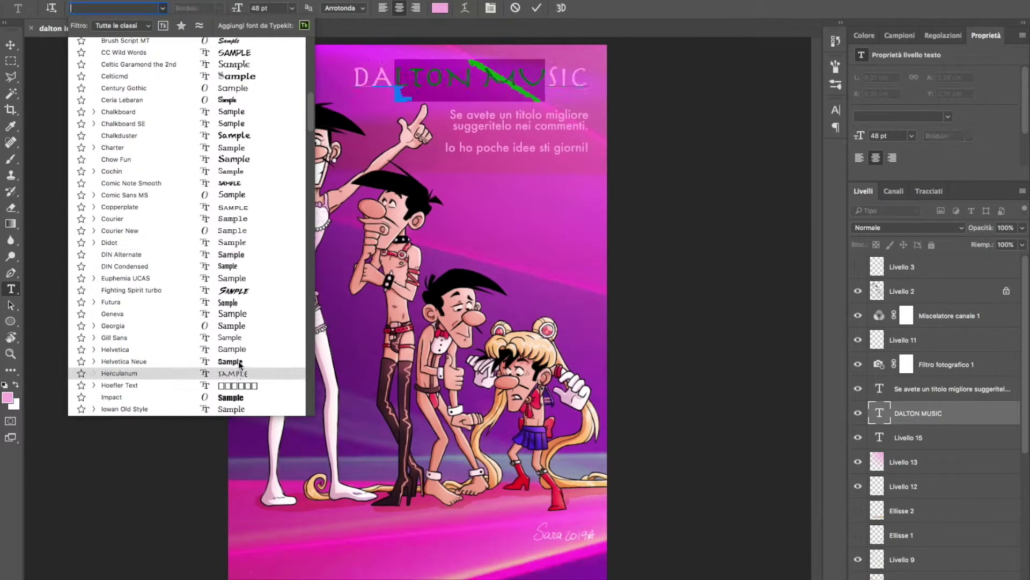
key("Return")
Step: Add the text "Mettete un like, please!!!" on two lines beneath the small text and adjust its size
left_click(472, 225)
type("Mettete un like")
key("Return")
type("Please!")
key("super+a")
left_click(292, 8)
left_click(280, 92)
key("super+t")
type("!")
key("super+Return")
Step: Give the DALTON MUSIC title a white outline and transform the "Mettete un like, please!!!" text to fit beneath the other text
double_click(961, 437)
key("Return")
left_click(931, 413)
key("super+t")
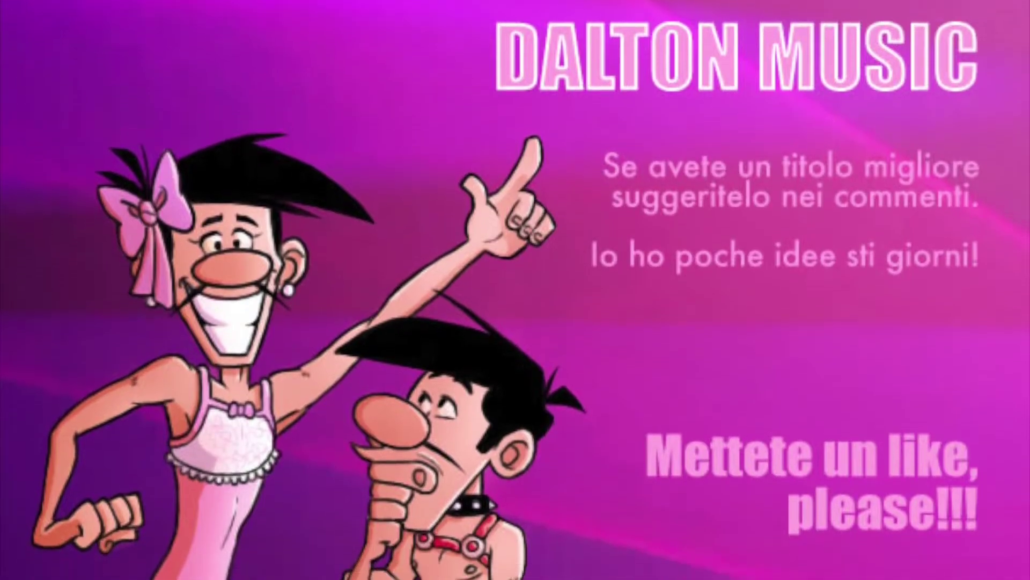